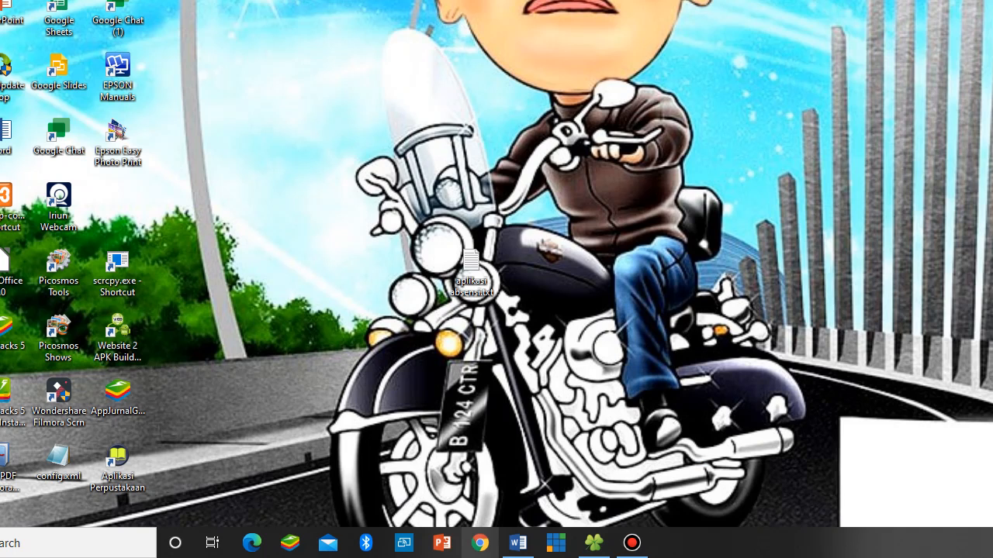
# Step: Open Chrome with the first admin school account profile and maximize its window
pyautogui.click(480, 543)
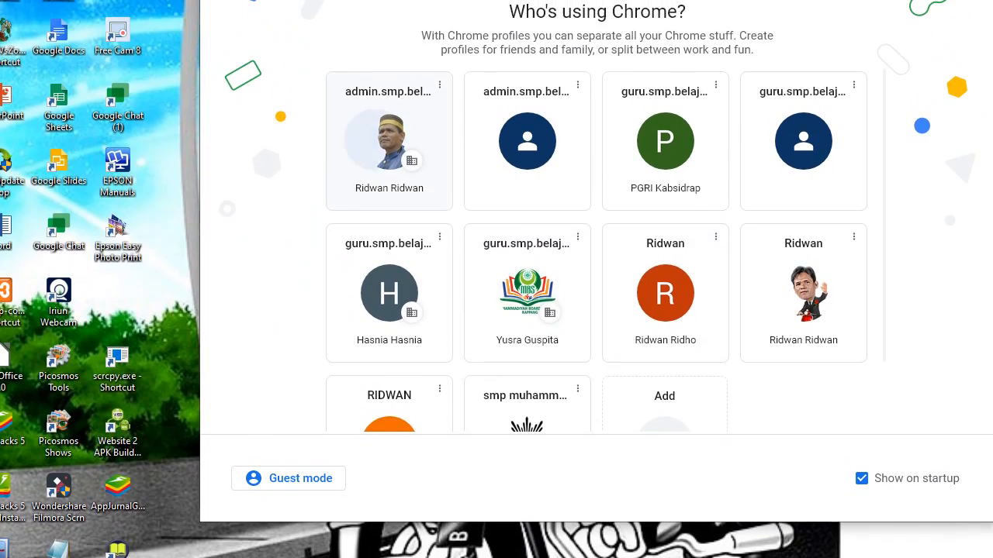
pyautogui.click(390, 143)
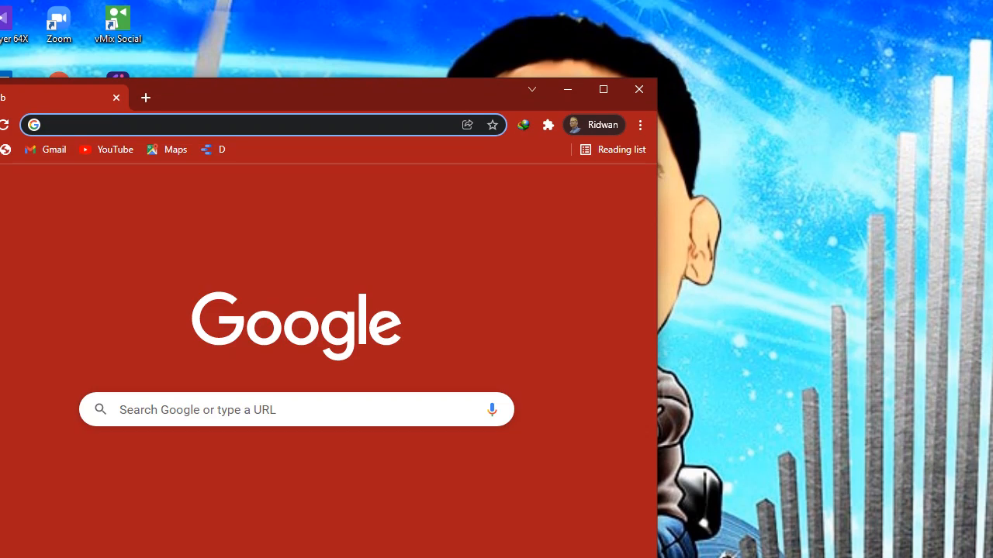
pyautogui.click(603, 89)
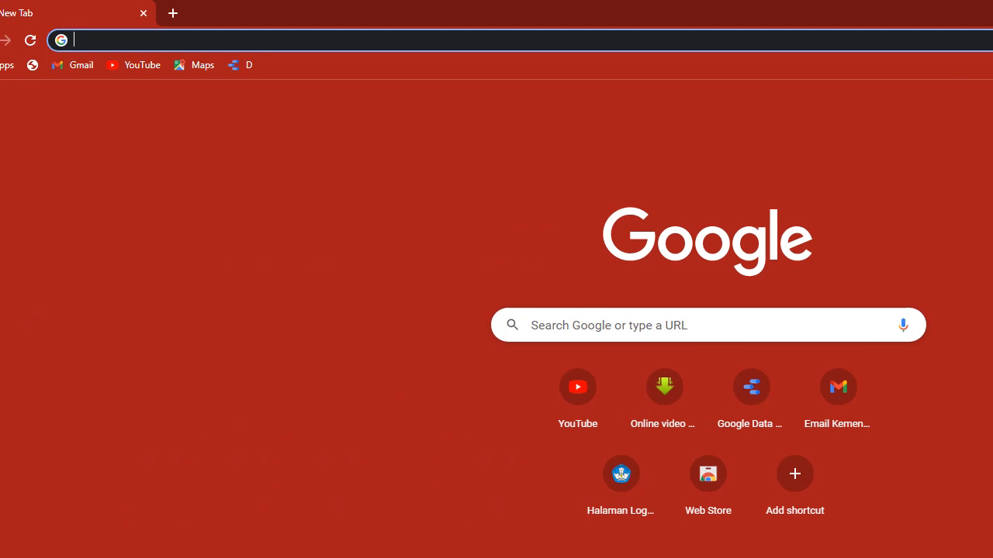
# Step: Run a Google search for "google" using the recent search suggestion
pyautogui.click(608, 326)
pyautogui.press('Down')
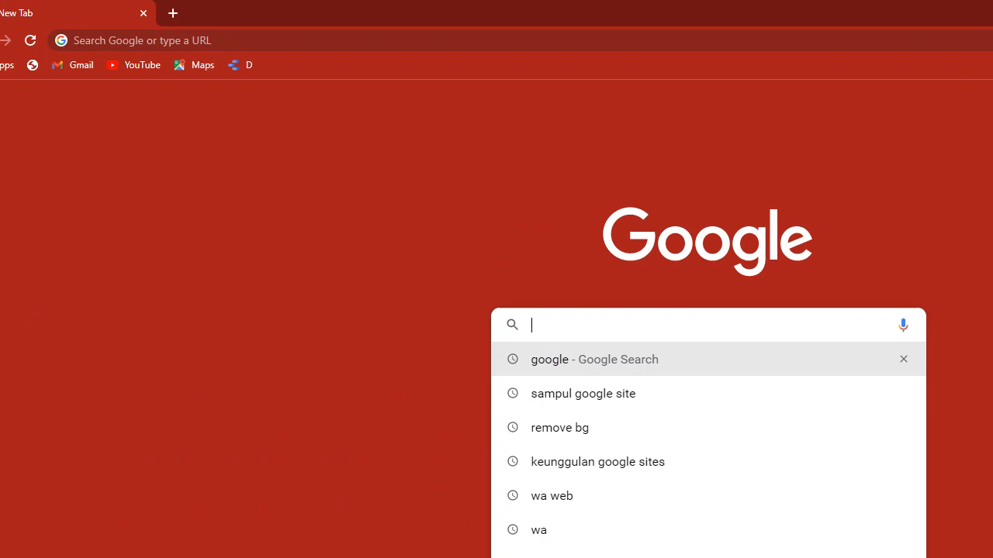
pyautogui.press('Return')
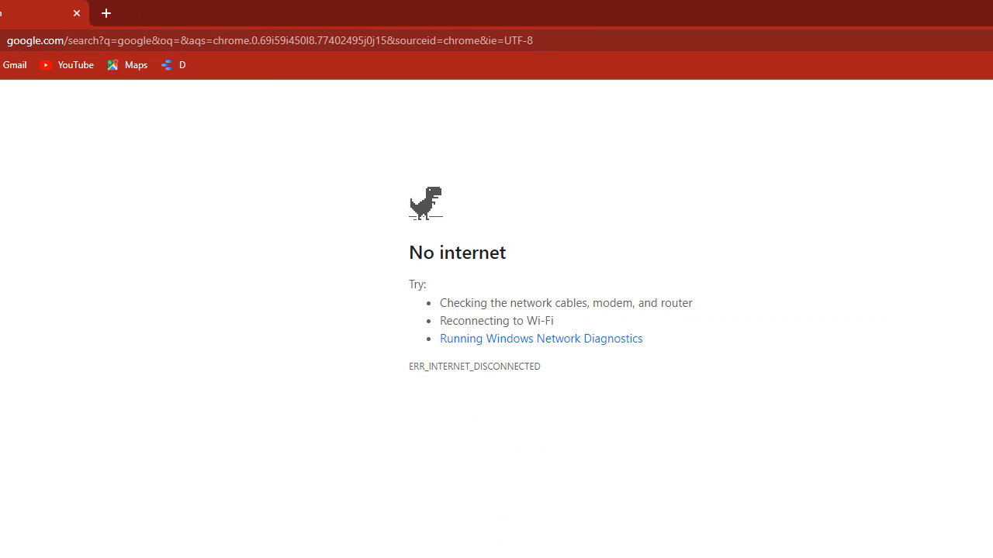
# Step: Connect the computer to the vmix23 Wi-Fi network and reload the Google search page
pyautogui.click(835, 543)
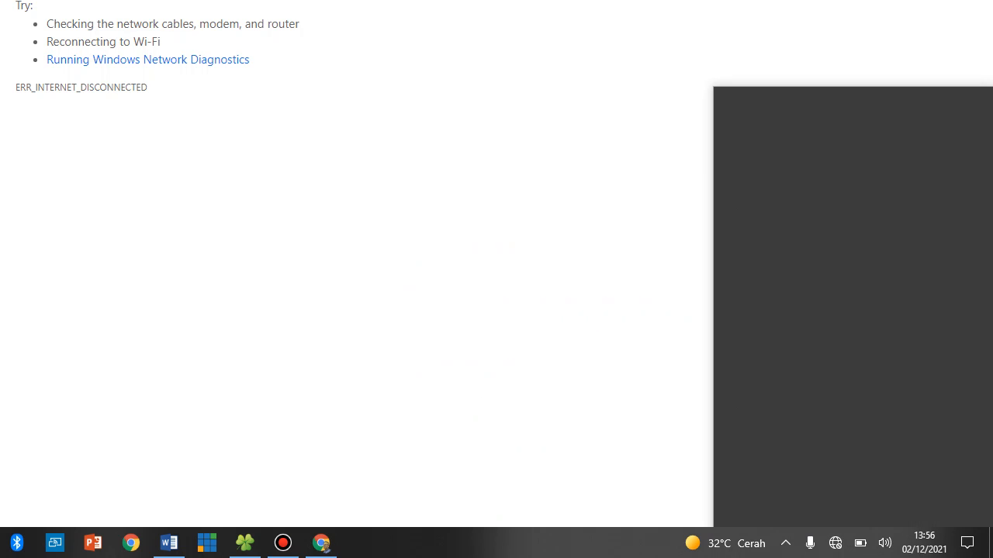
pyautogui.click(853, 146)
pyautogui.click(925, 212)
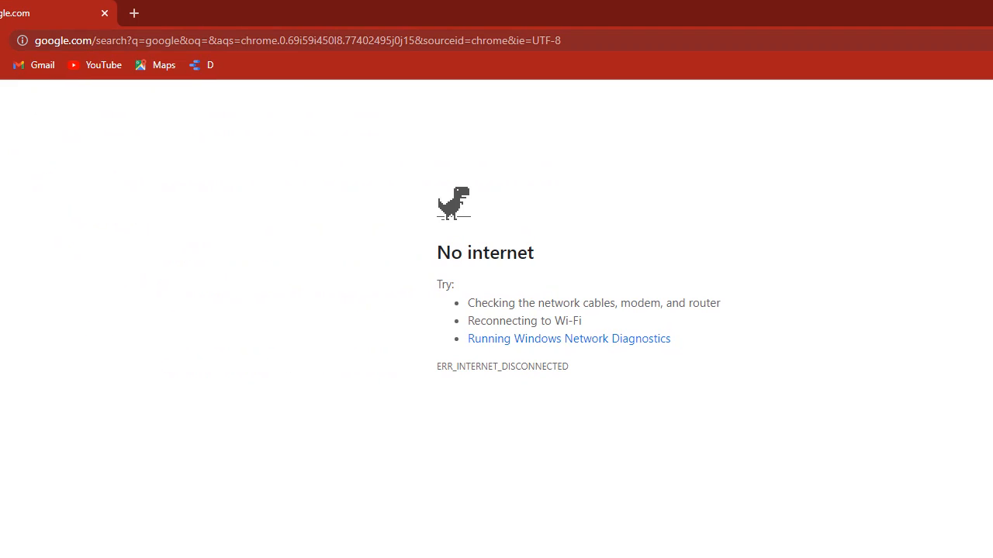
pyautogui.click(310, 40)
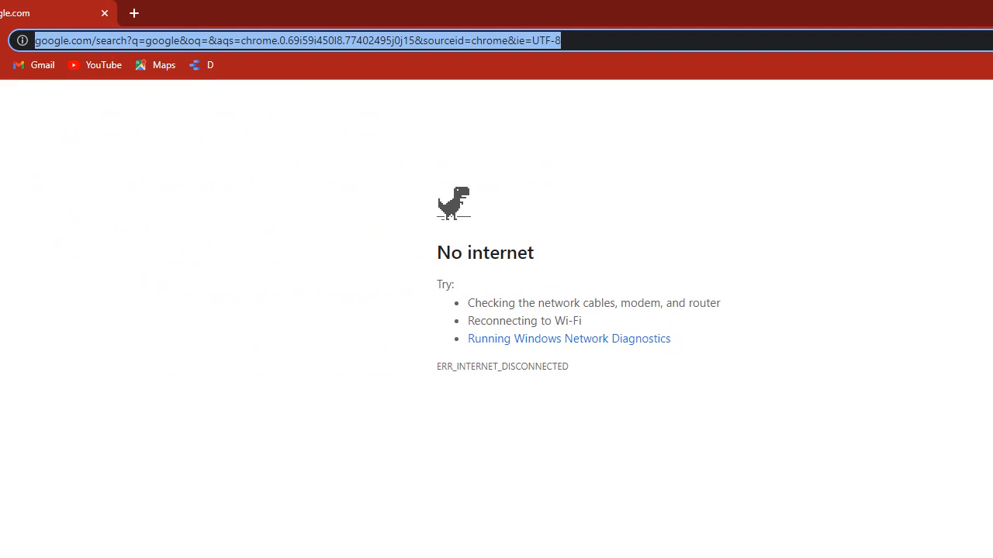
pyautogui.press('Return')
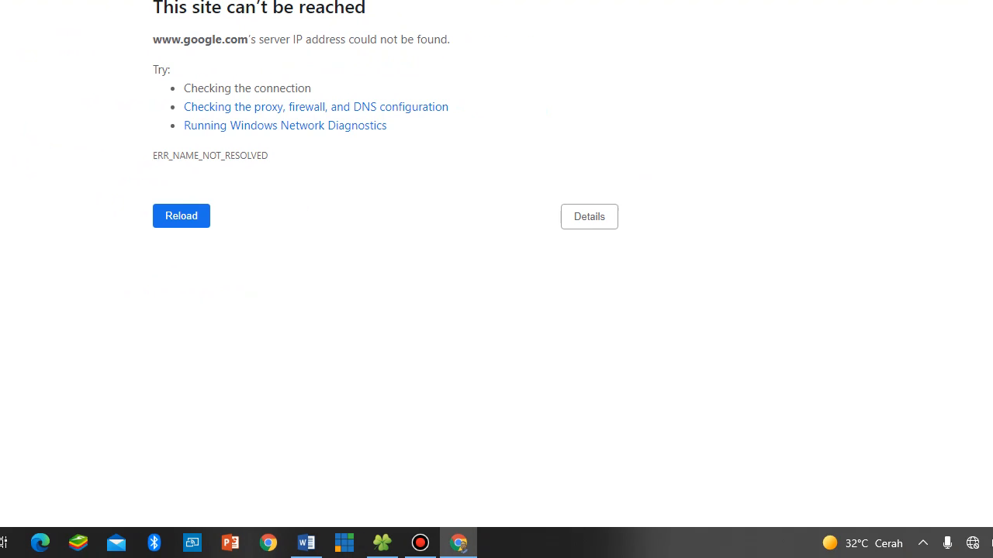
# Step: Disconnect and reconnect the vmix23 Wi-Fi network, and load the Google search page again
pyautogui.click(835, 543)
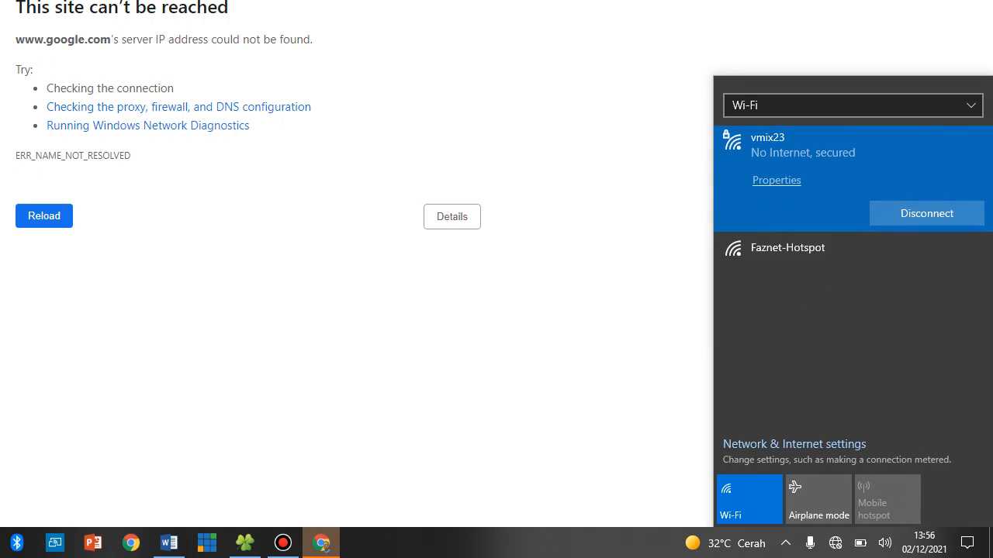
pyautogui.click(926, 214)
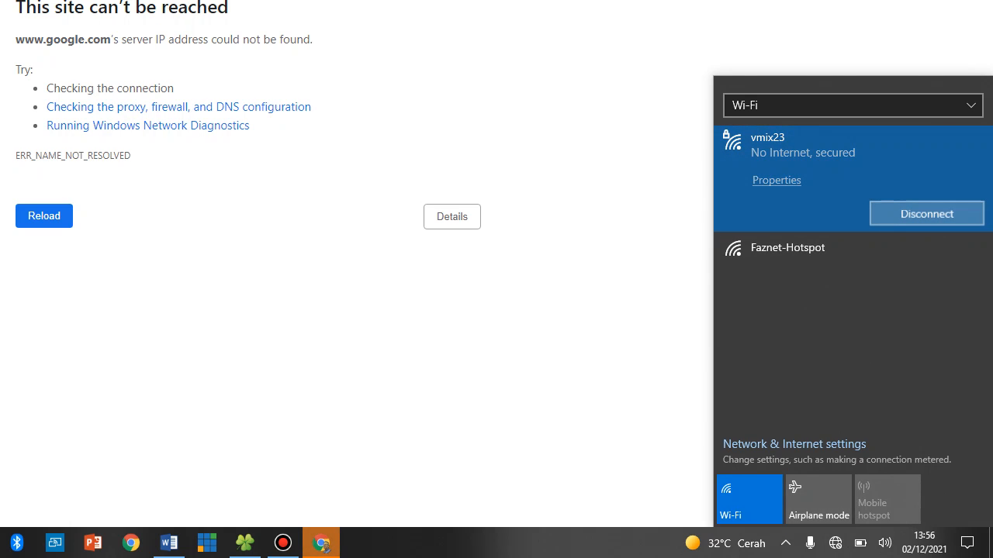
pyautogui.click(924, 214)
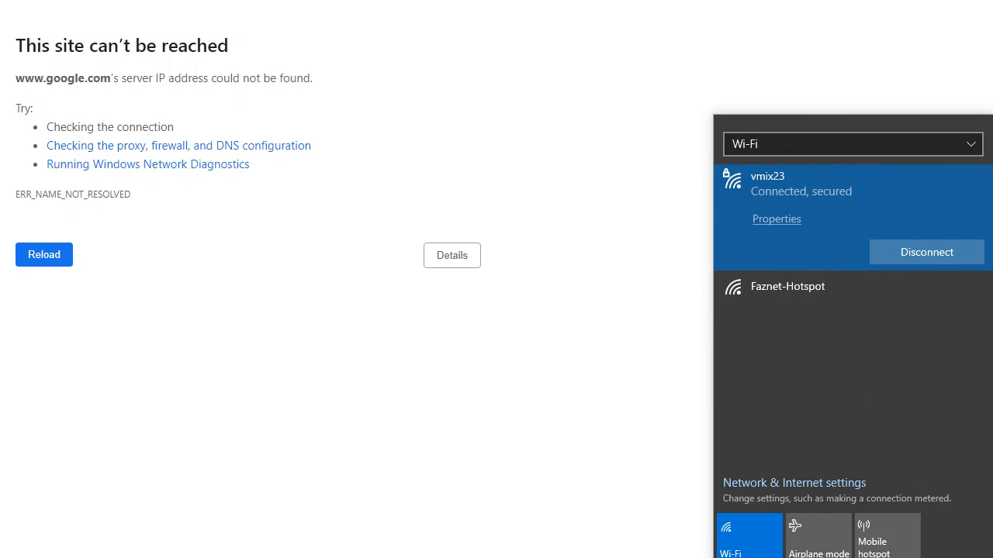
pyautogui.press('Escape')
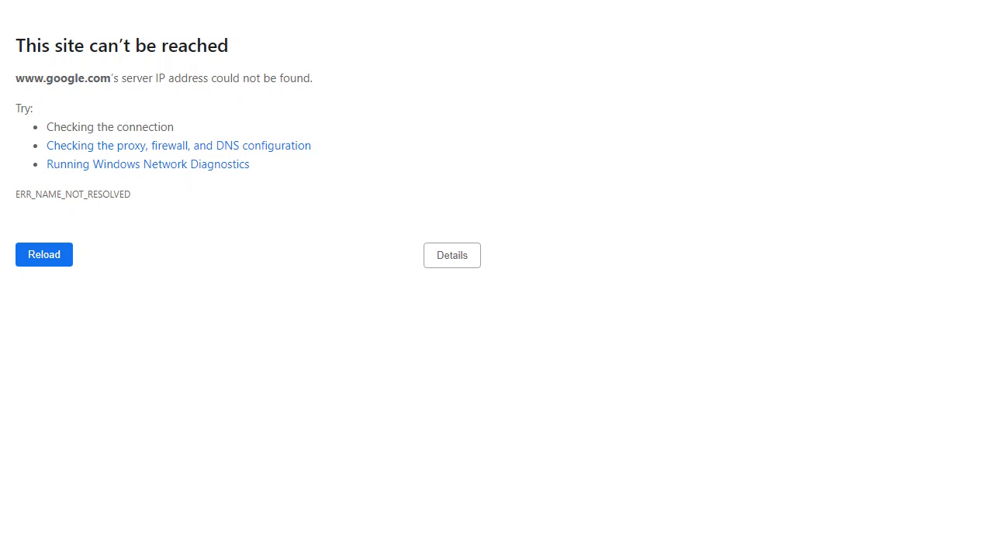
pyautogui.click(496, 40)
pyautogui.press('Return')
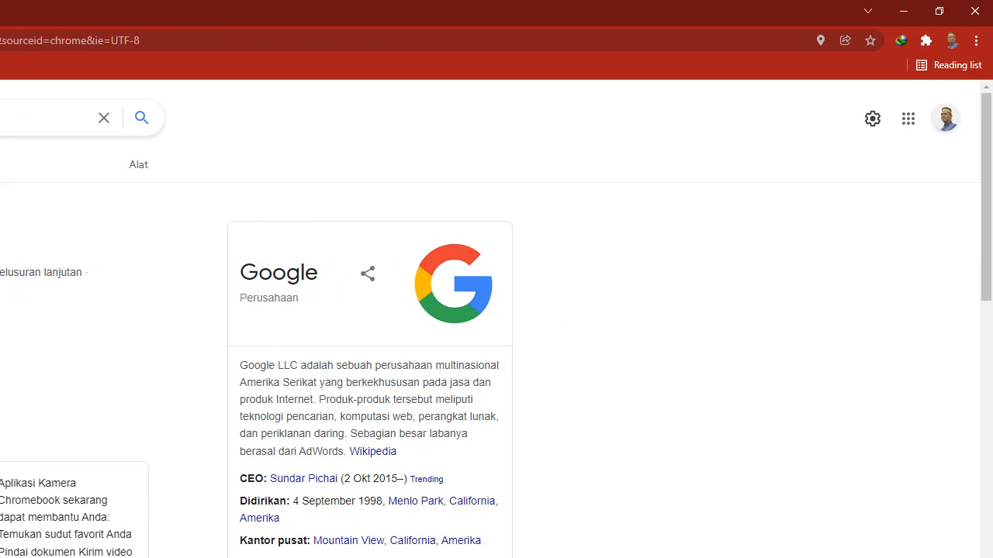
# Step: Browse the available Google apps and open Google Drive
pyautogui.click(907, 117)
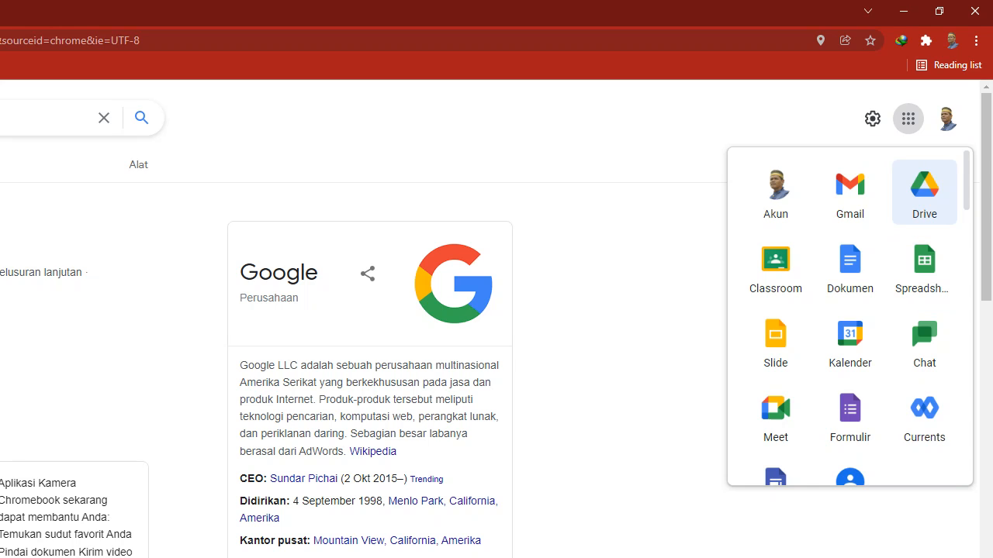
pyautogui.scroll(-1, 925, 194)
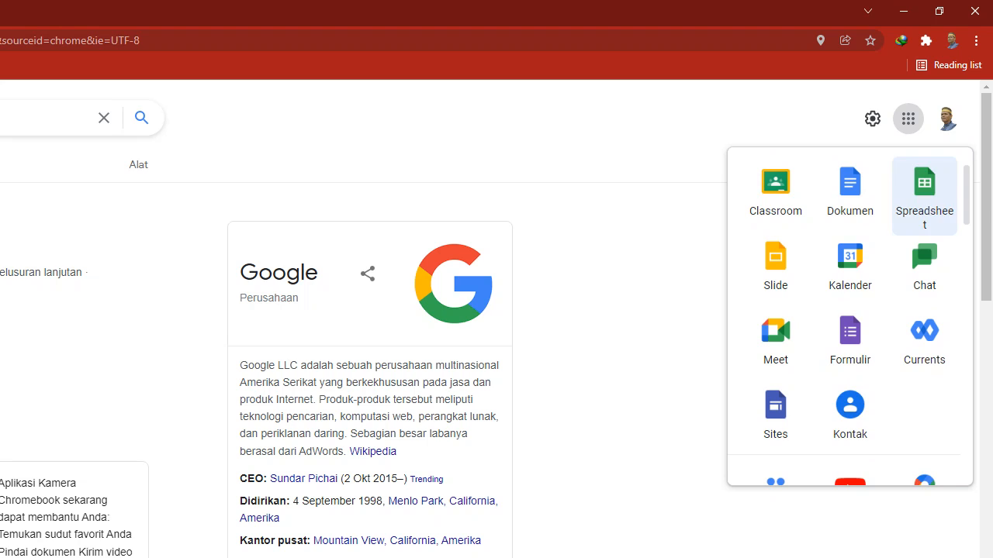
pyautogui.scroll(1, 924, 194)
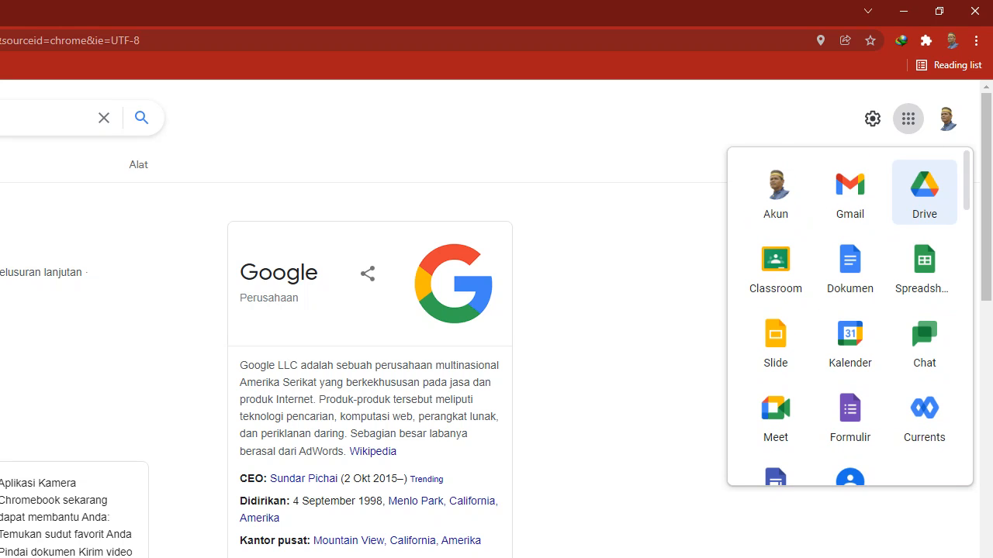
pyautogui.hotkey('ctrl', 'Tab')
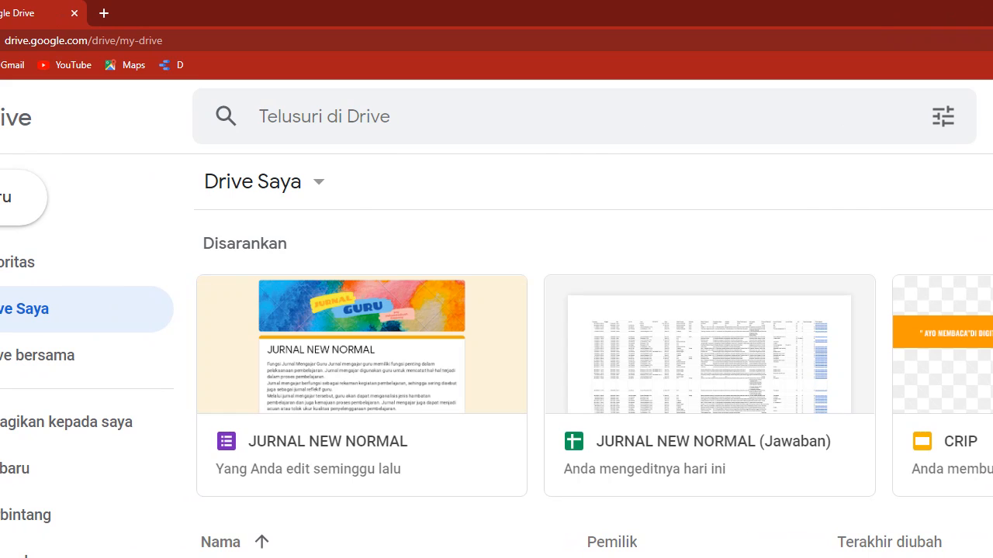
# Step: Create a new folder named "MEDIA PEMBELAJARAN BAHASA INDONESIA" in Drive Saya
pyautogui.scroll(-5, 224, 405)
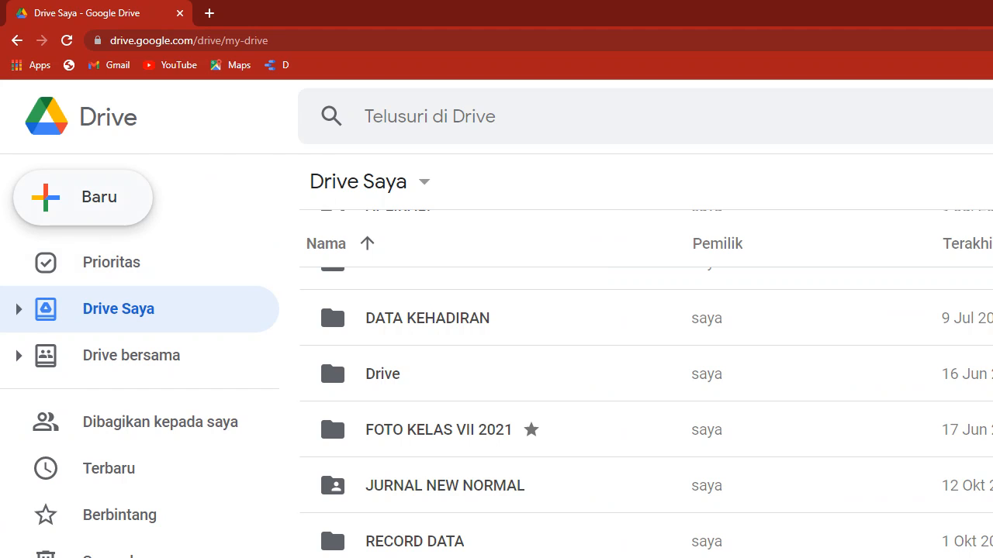
pyautogui.click(83, 197)
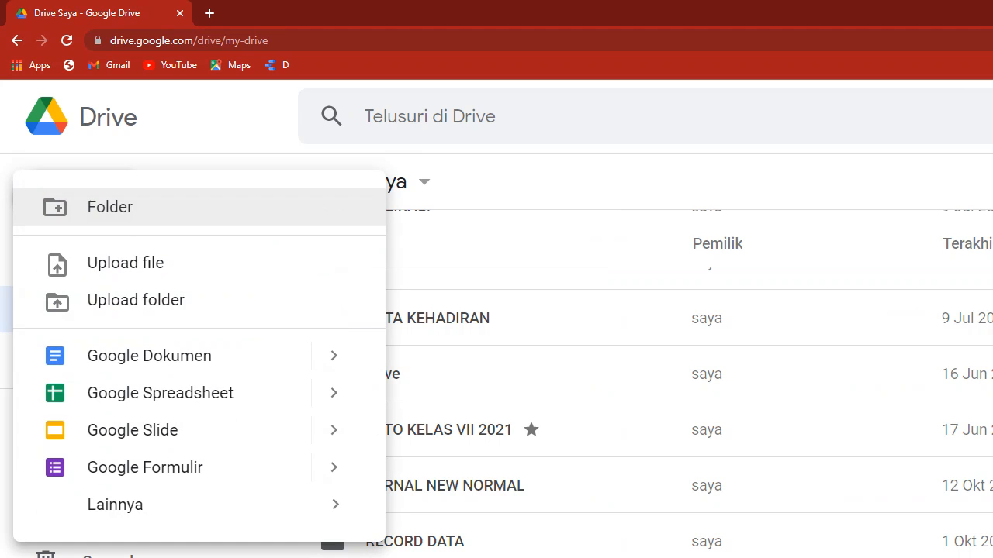
pyautogui.click(93, 206)
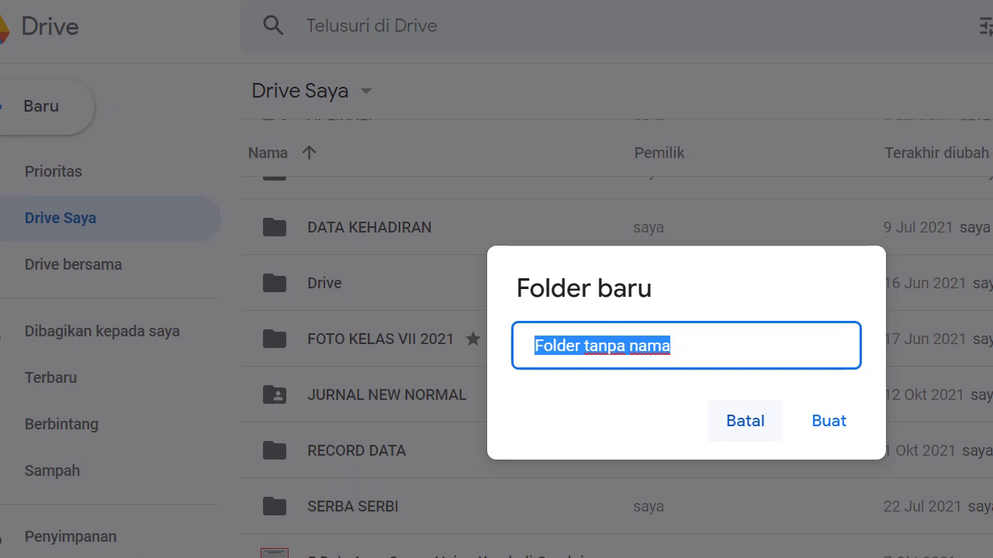
pyautogui.write('MEDI')
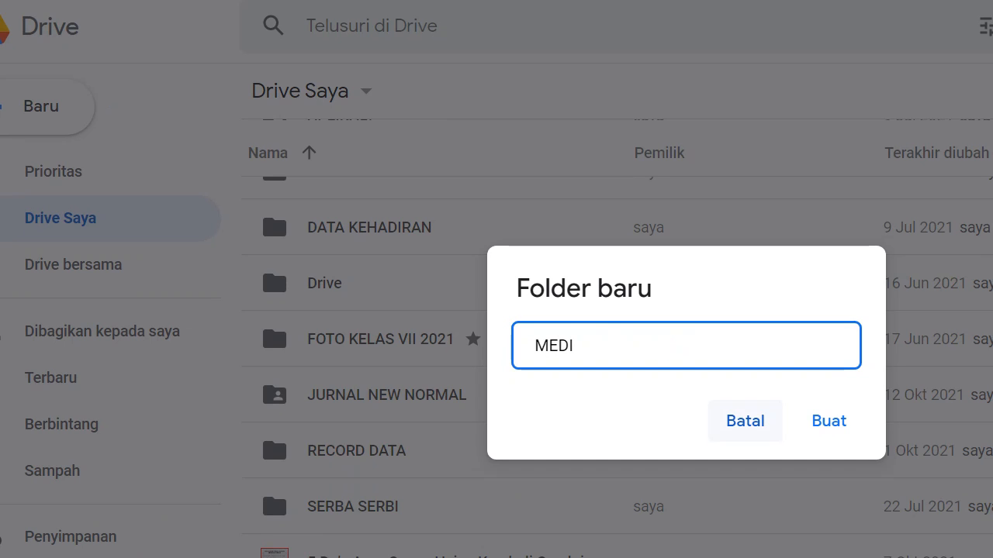
pyautogui.write('A PEMBELAJARAN ')
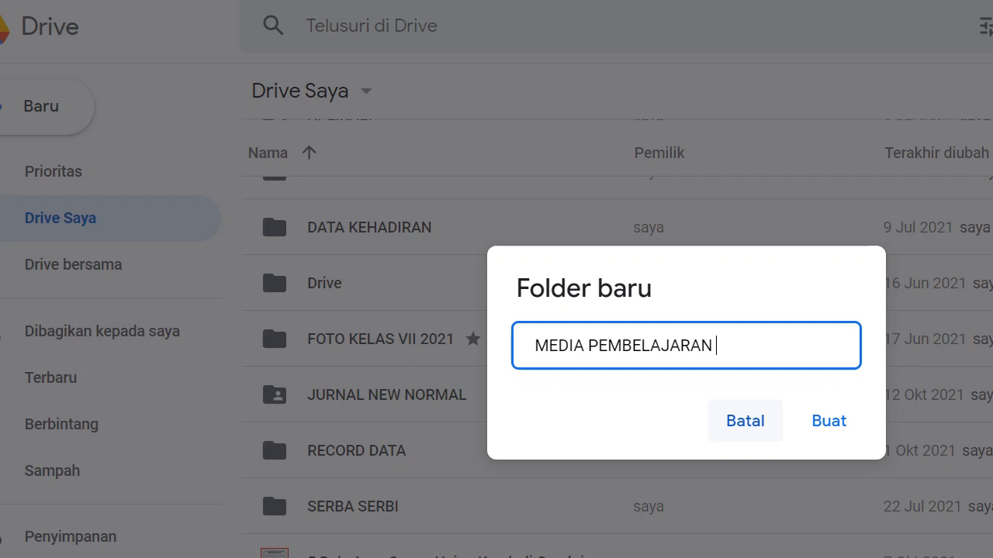
pyautogui.write('BAHASA INDO')
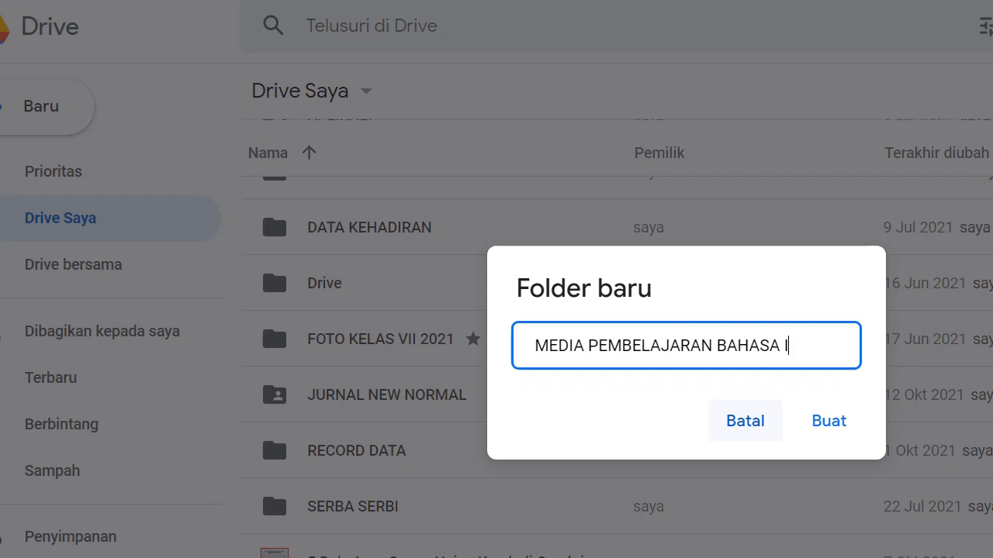
pyautogui.write('NESIA')
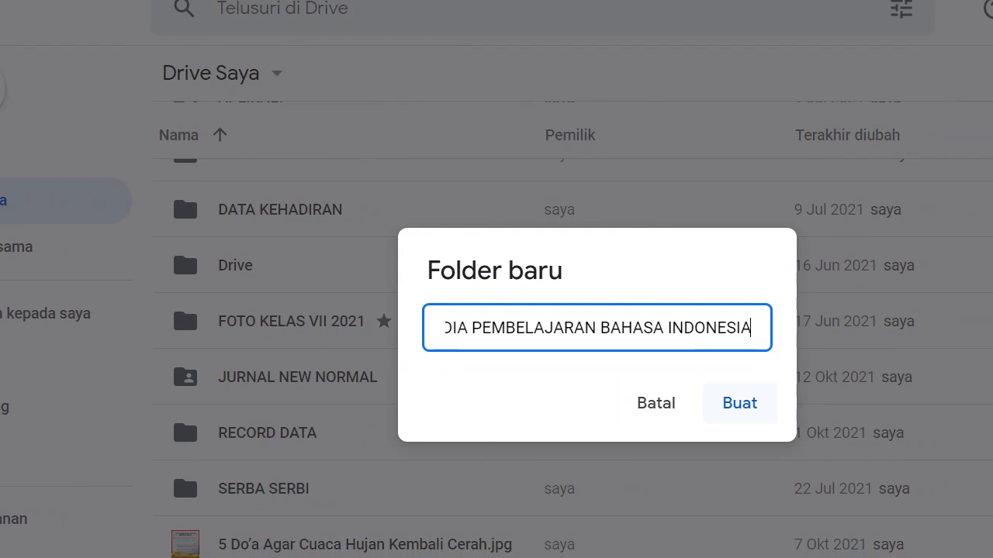
pyautogui.click(828, 409)
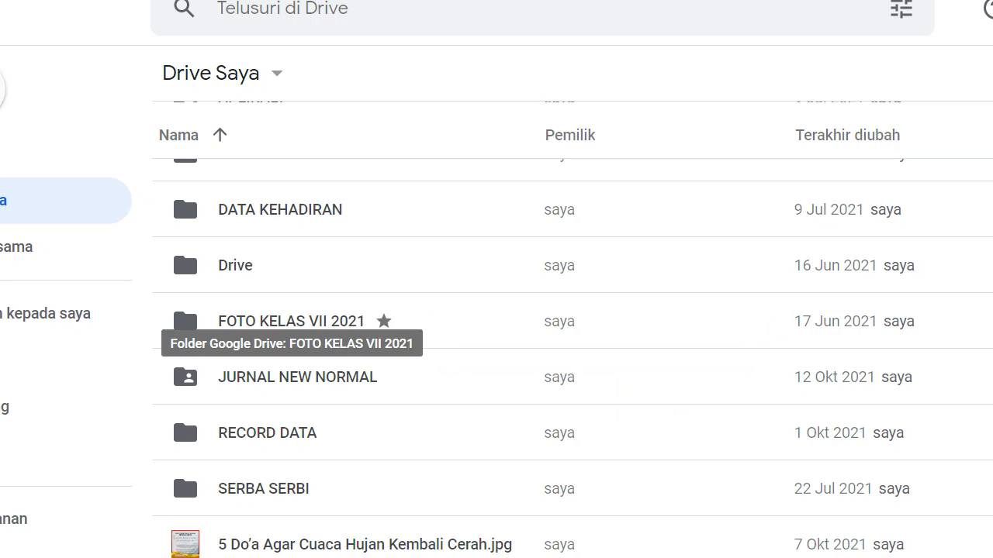
# Step: Locate the MEDIA PEMBELAJARAN BAHASA INDONESIA folder in the Drive Saya list and open it
pyautogui.scroll(3, 291, 333)
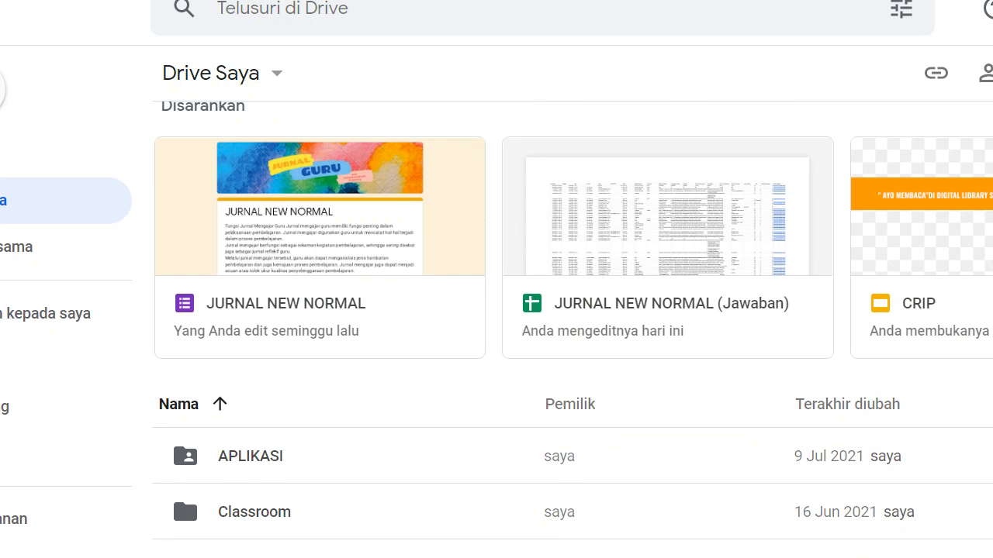
pyautogui.scroll(-5, 183, 422)
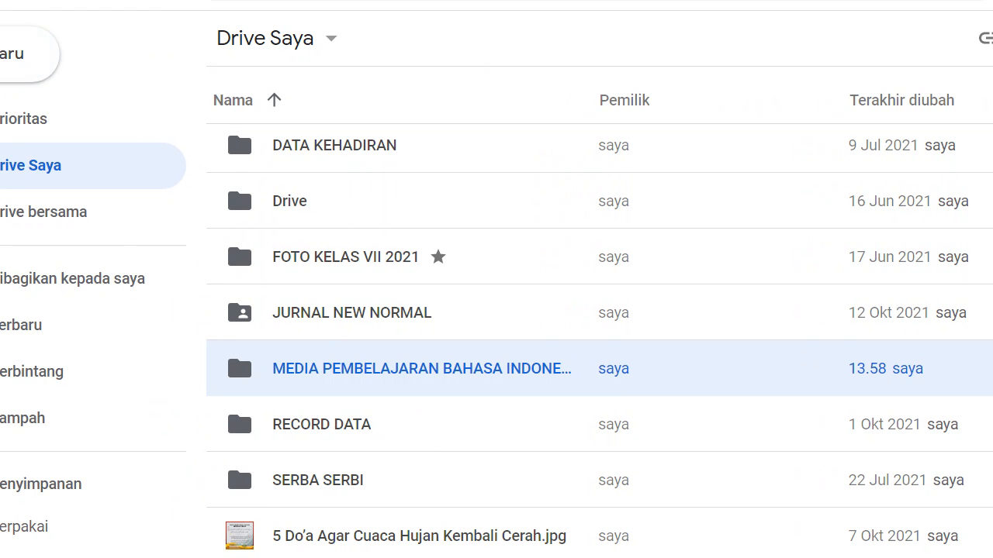
pyautogui.doubleClick(237, 344)
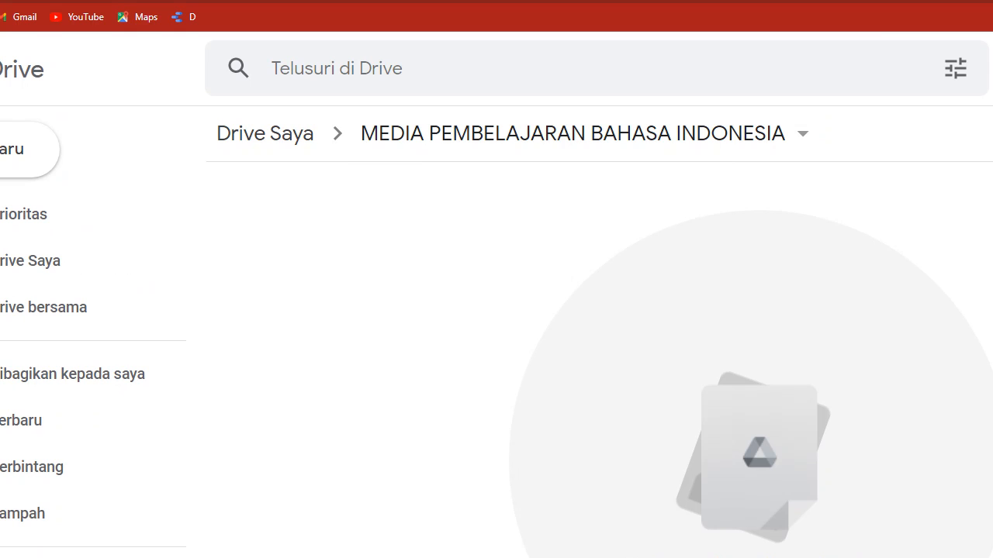
# Step: Create a subfolder named "1. MODUL" inside the MEDIA PEMBELAJARAN BAHASA INDONESIA folder
pyautogui.rightClick(342, 310)
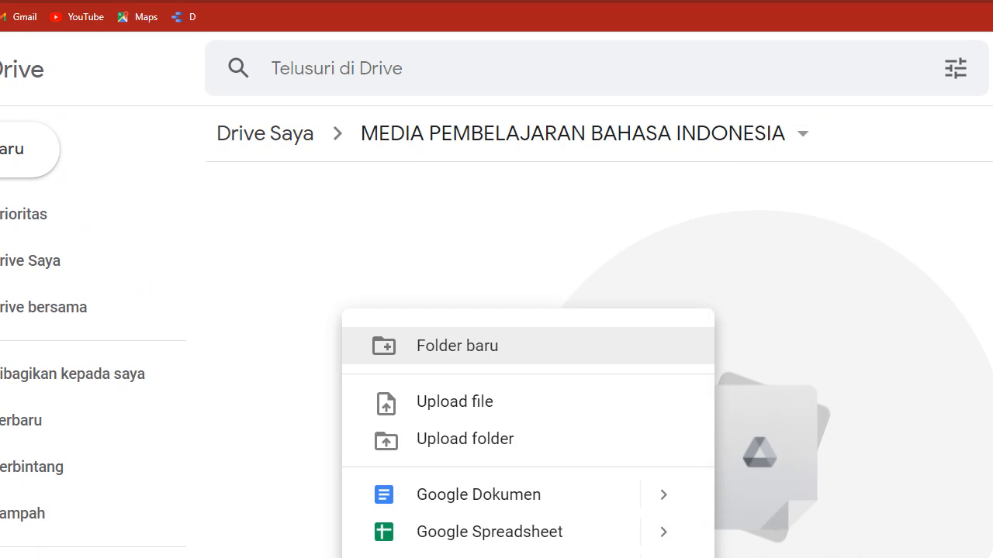
pyautogui.click(457, 346)
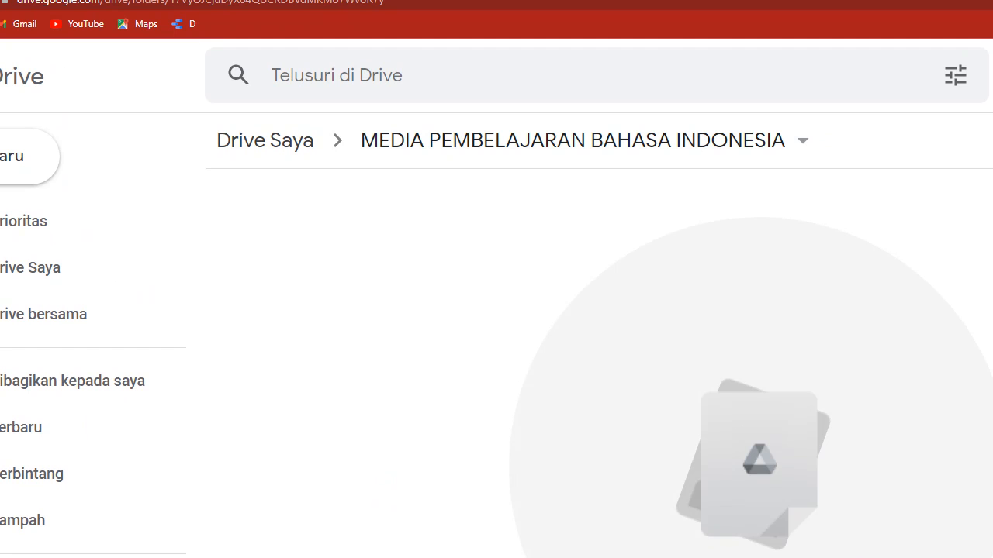
pyautogui.rightClick(365, 240)
pyautogui.click(480, 283)
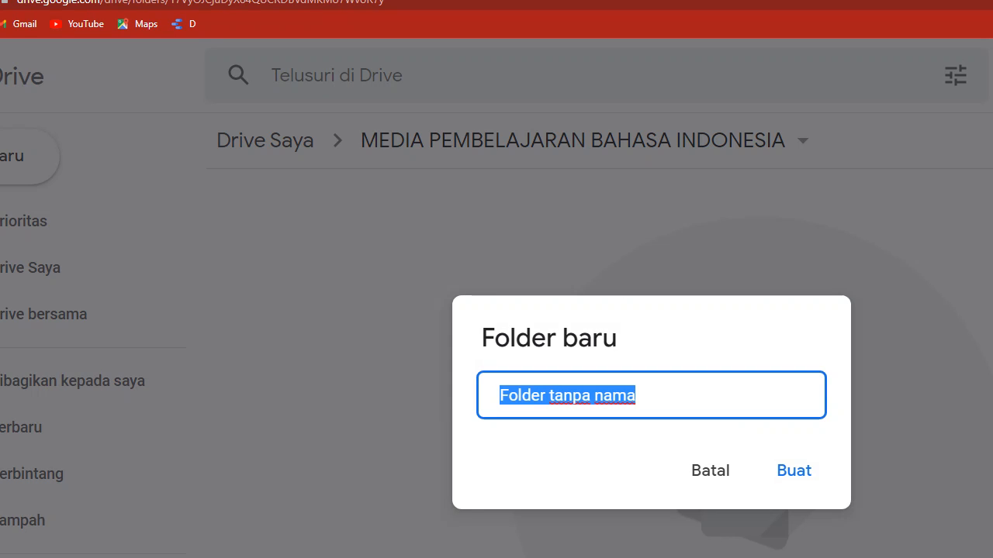
pyautogui.write('1.')
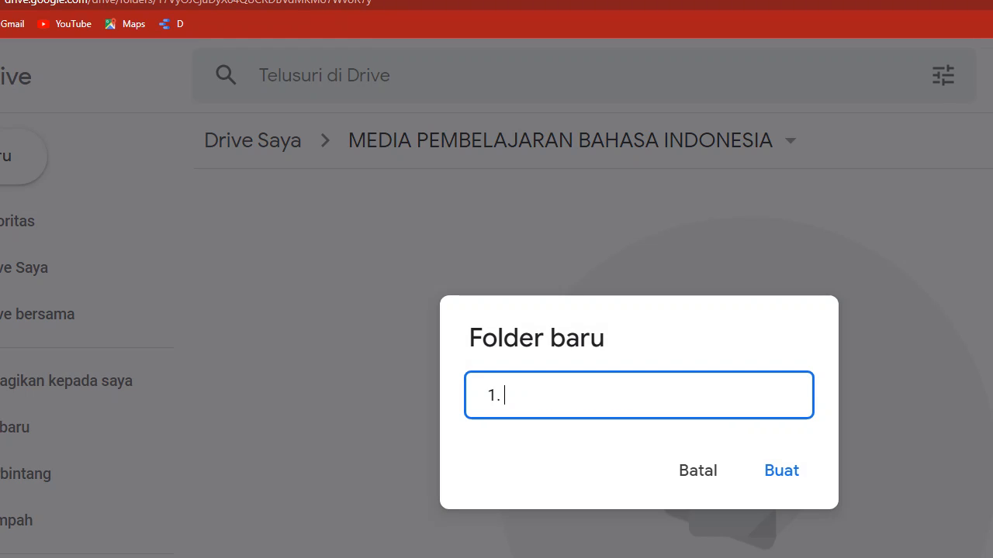
pyautogui.write(' MODUL')
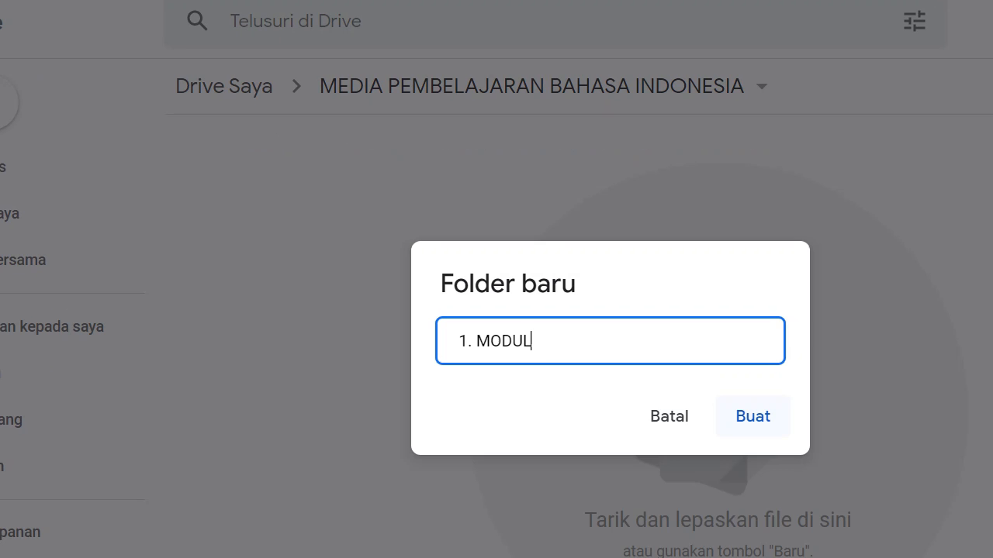
pyautogui.press('Return')
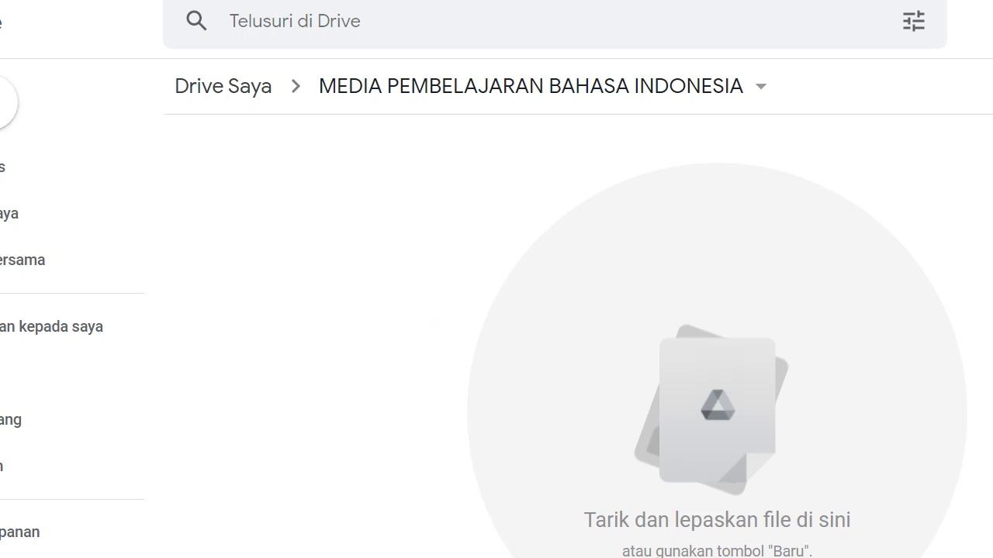
# Step: Create a second subfolder named "2. RPP" inside the MEDIA PEMBELAJARAN BAHASA INDONESIA folder
pyautogui.click(530, 86)
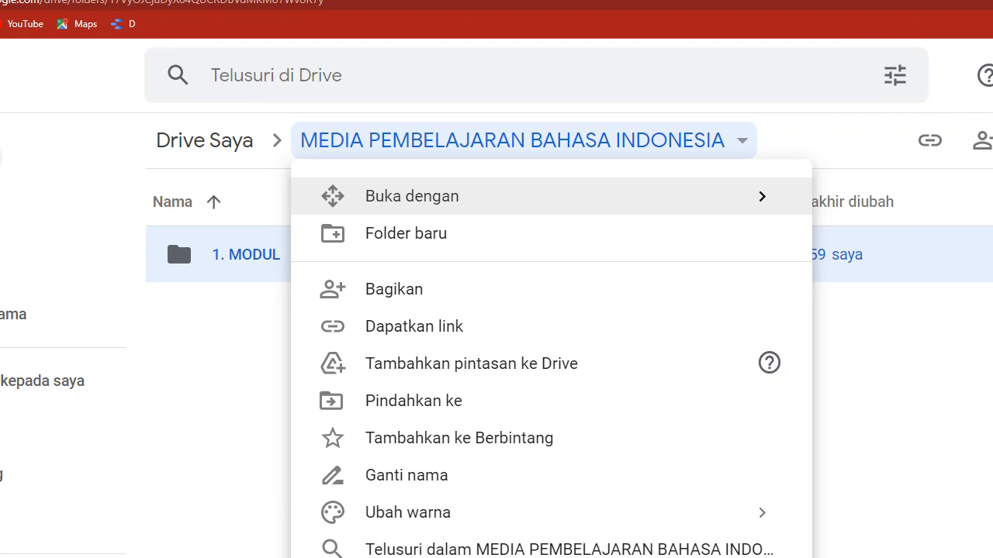
pyautogui.click(335, 354)
pyautogui.rightClick(335, 354)
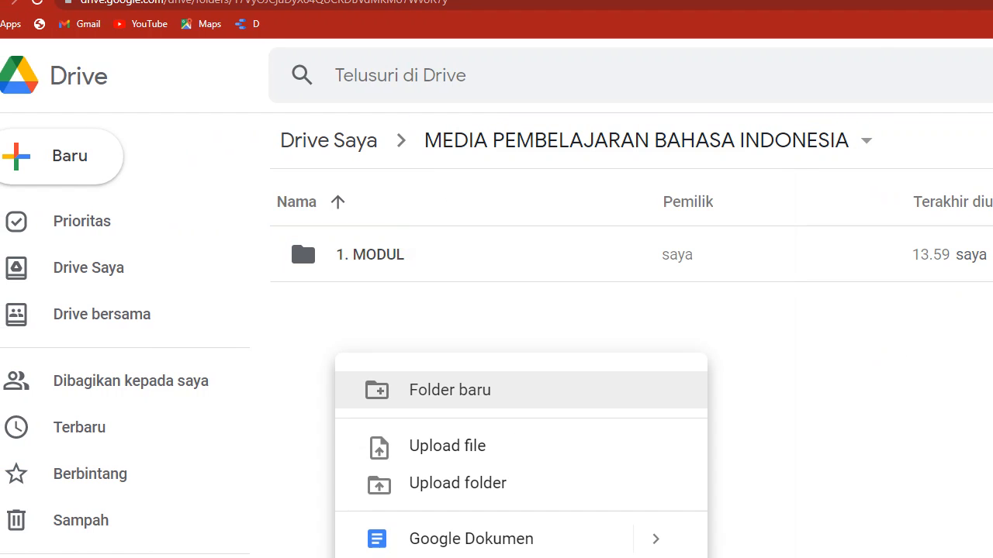
pyautogui.click(450, 391)
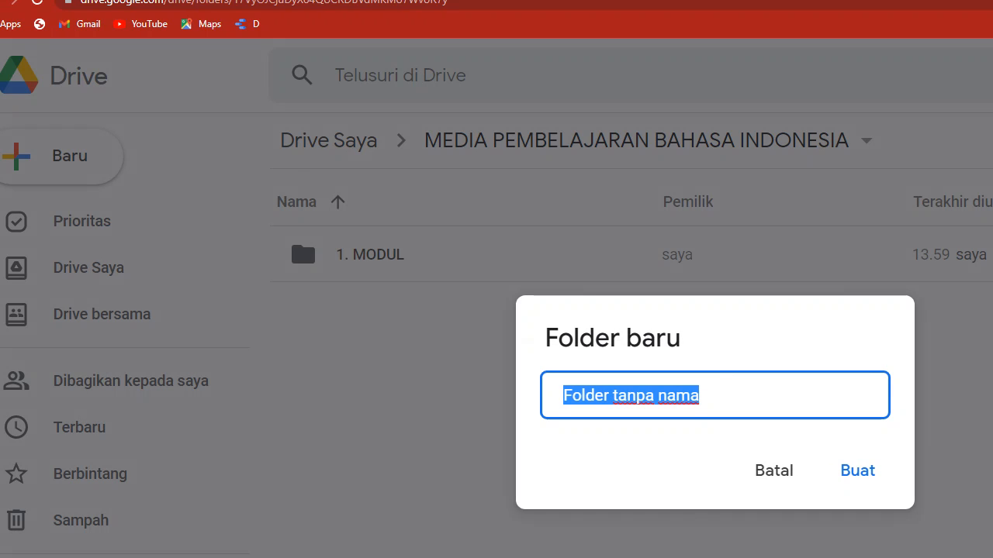
pyautogui.write('2. ')
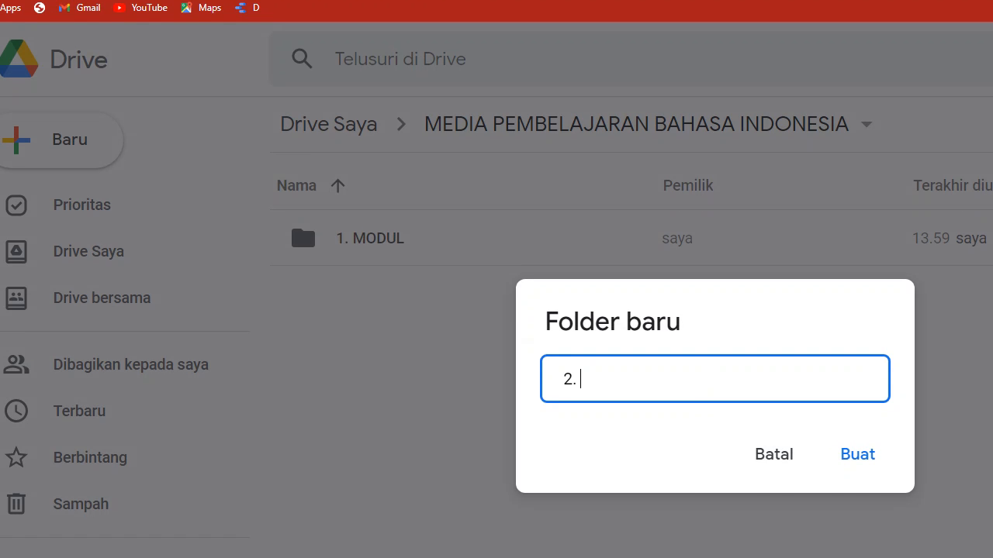
pyautogui.write('RPP')
pyautogui.press('Return')
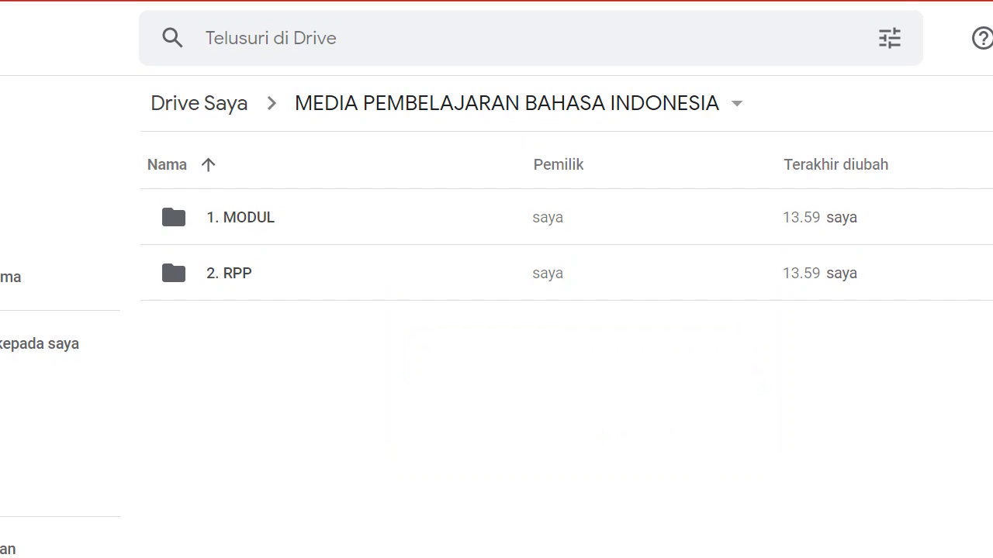
pyautogui.rightClick(279, 352)
pyautogui.rightClick(220, 365)
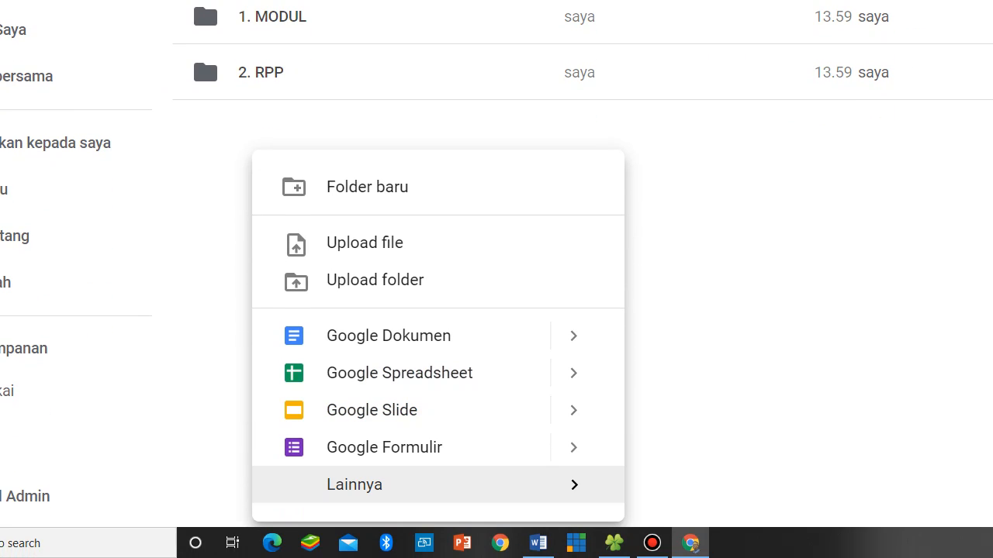
pyautogui.moveTo(496, 494)
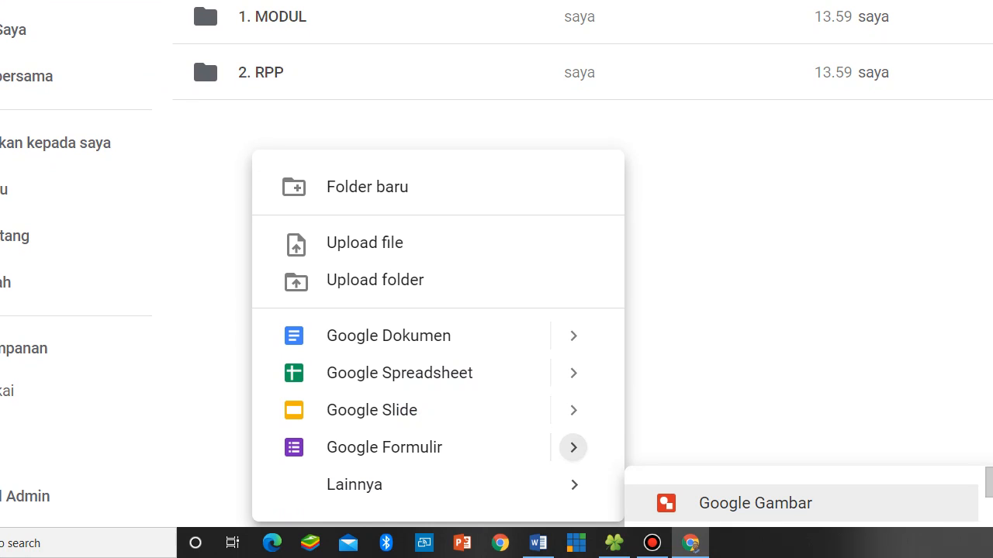
pyautogui.moveTo(311, 309)
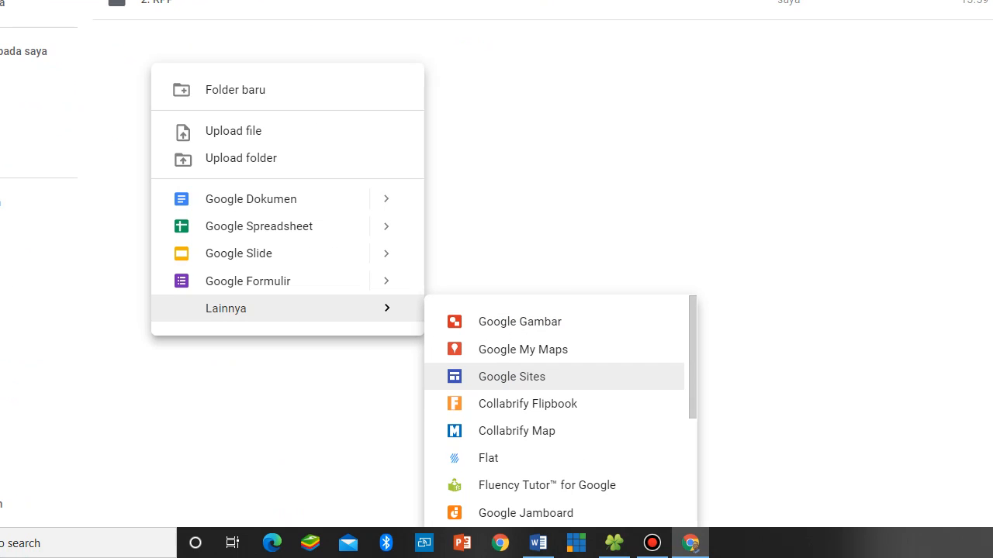
pyautogui.click(559, 237)
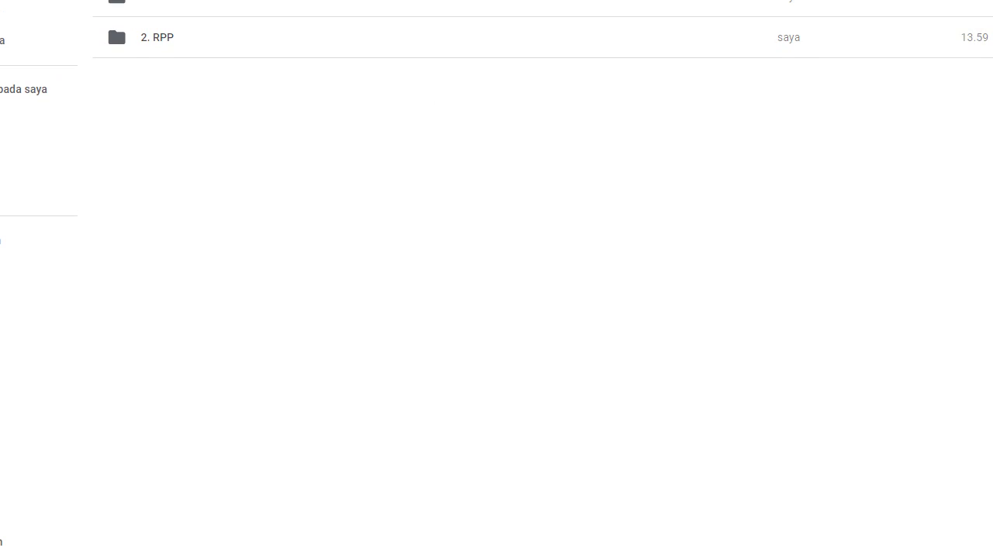
# Step: Create a new Google Sites site inside the MEDIA PEMBELAJARAN BAHASA INDONESIA folder
pyautogui.rightClick(221, 134)
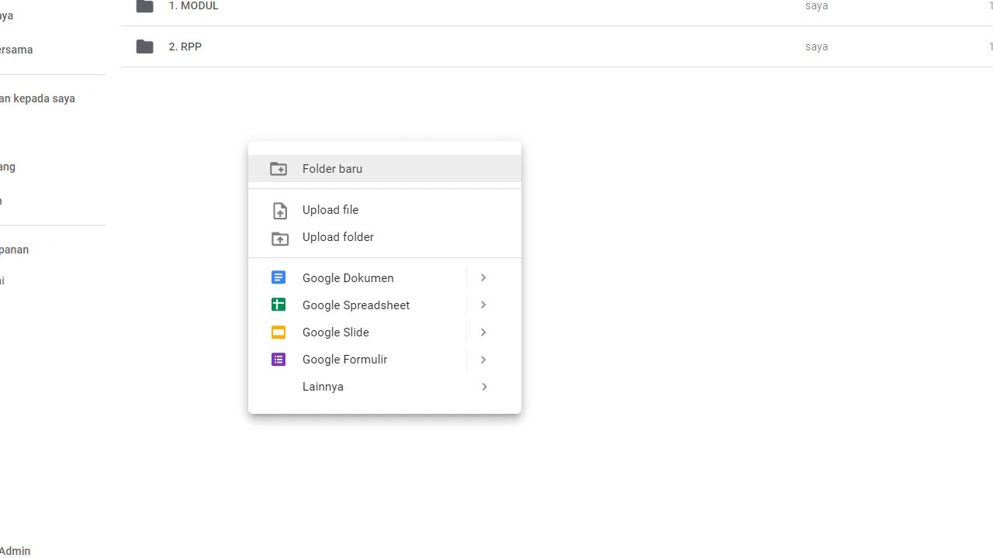
pyautogui.moveTo(323, 387)
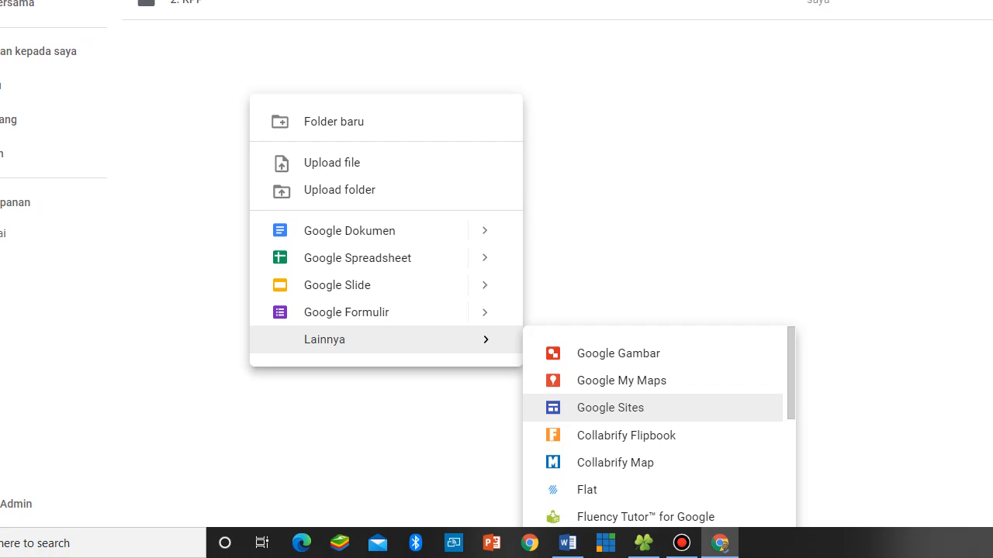
pyautogui.click(610, 408)
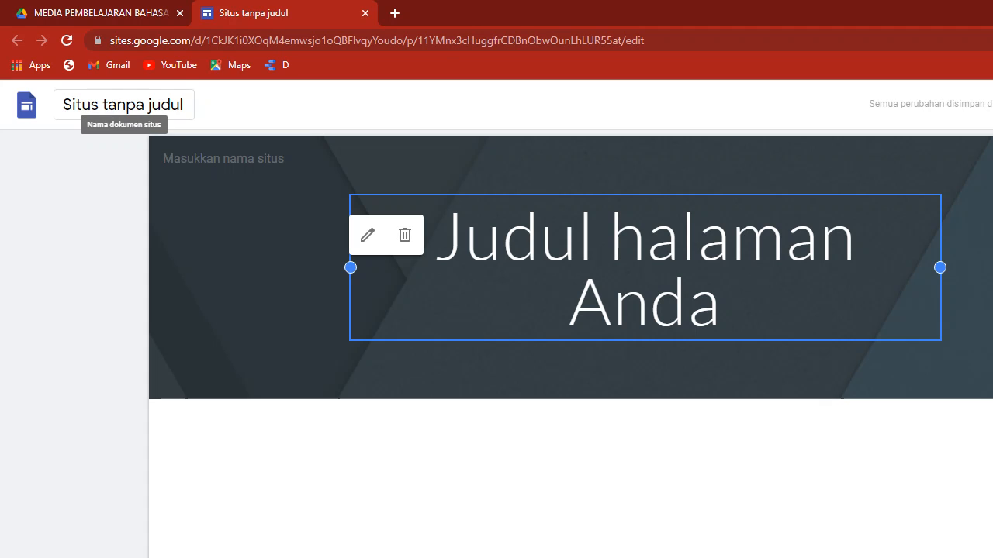
# Step: Name the site document "BAHASA INDONESIA 1" and use the same text as the site name in the header
pyautogui.click(124, 105)
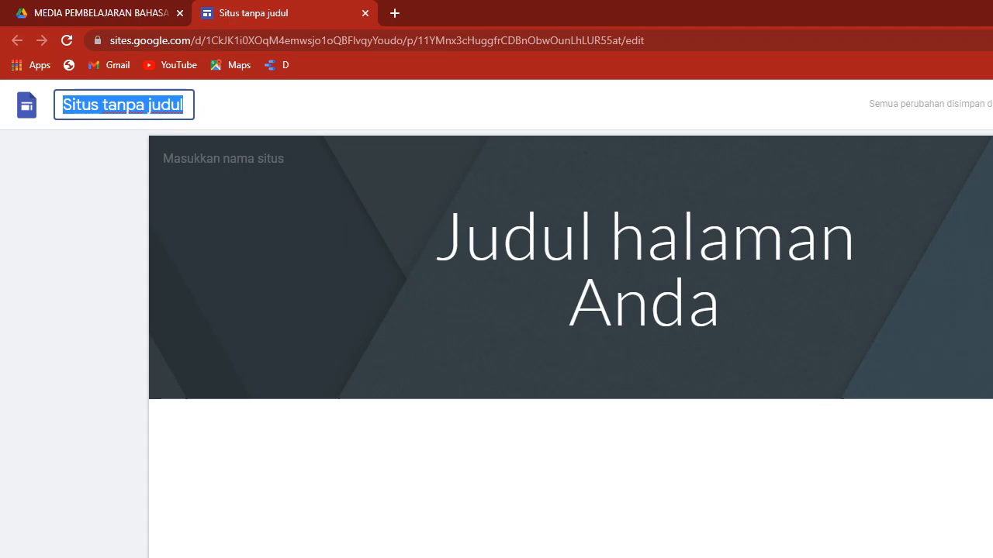
pyautogui.click(241, 232)
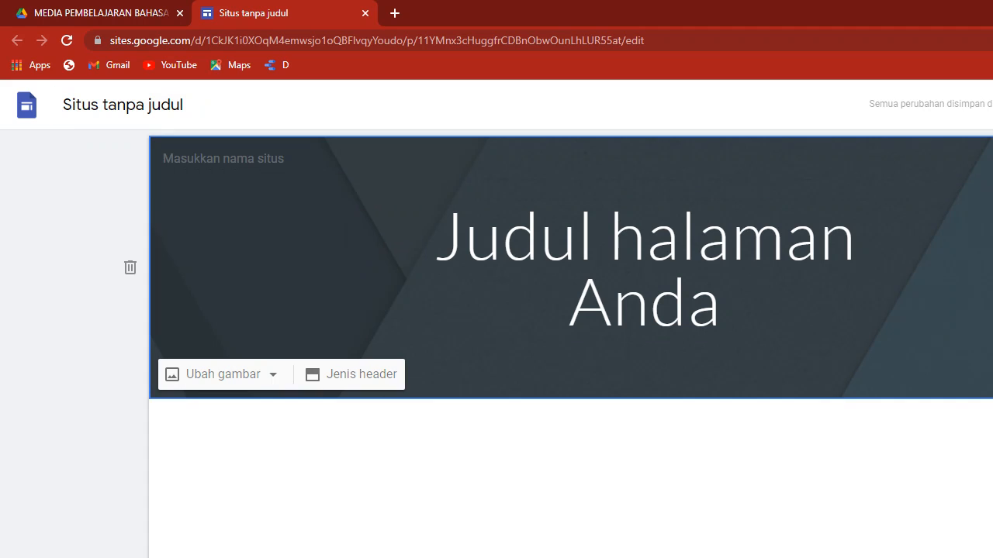
pyautogui.click(148, 105)
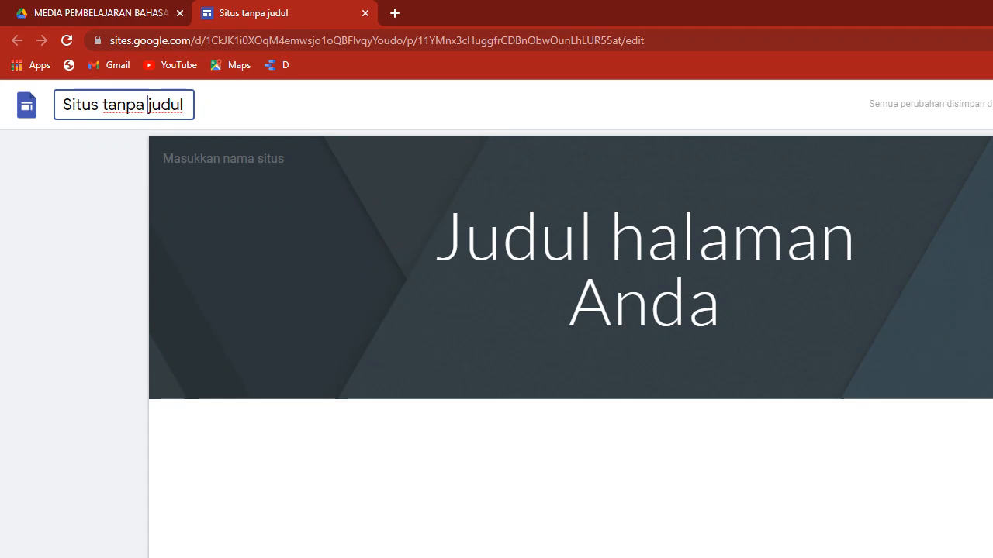
pyautogui.tripleClick(148, 105)
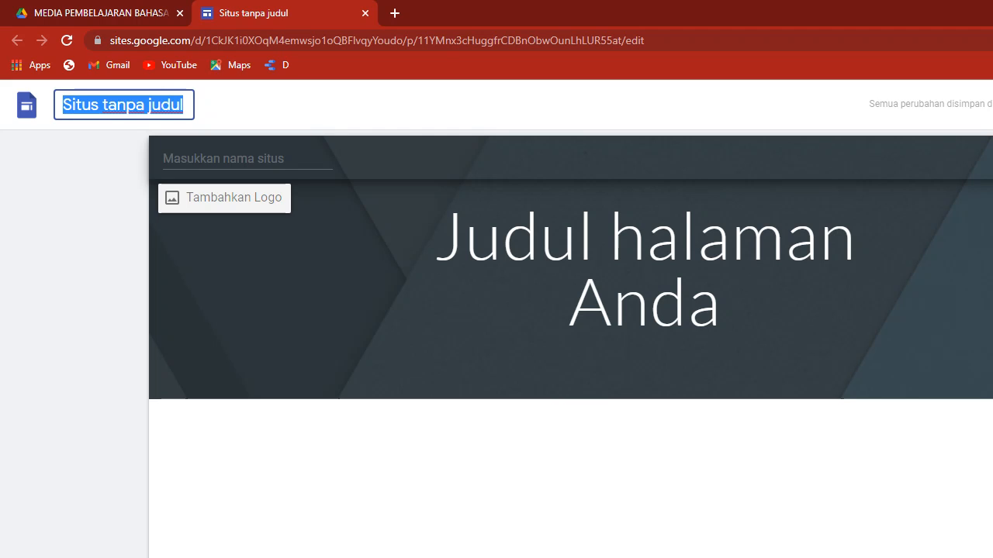
pyautogui.write('BAHAS')
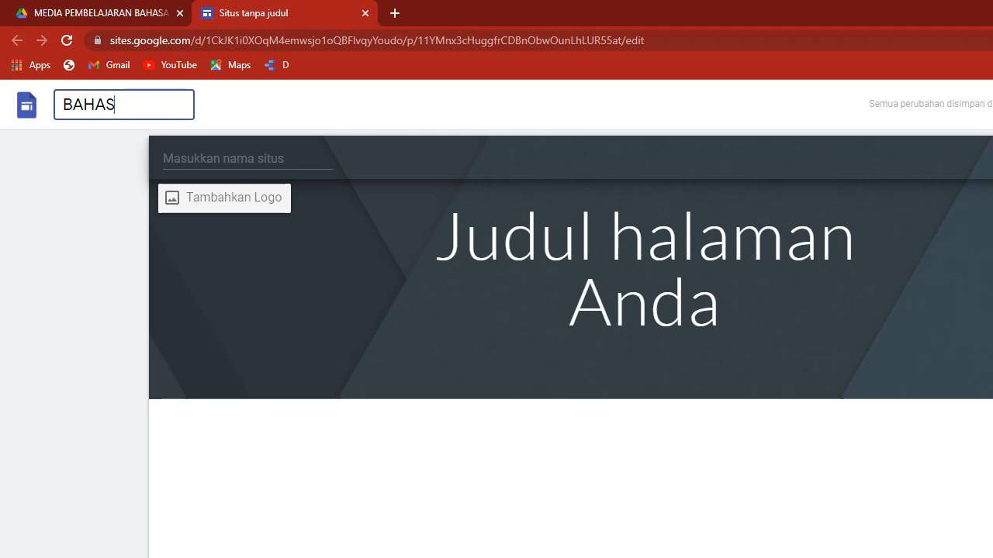
pyautogui.press('BackSpace')
pyautogui.press('BackSpace')
pyautogui.press('BackSpace')
pyautogui.press('BackSpace')
pyautogui.press('BackSpace')
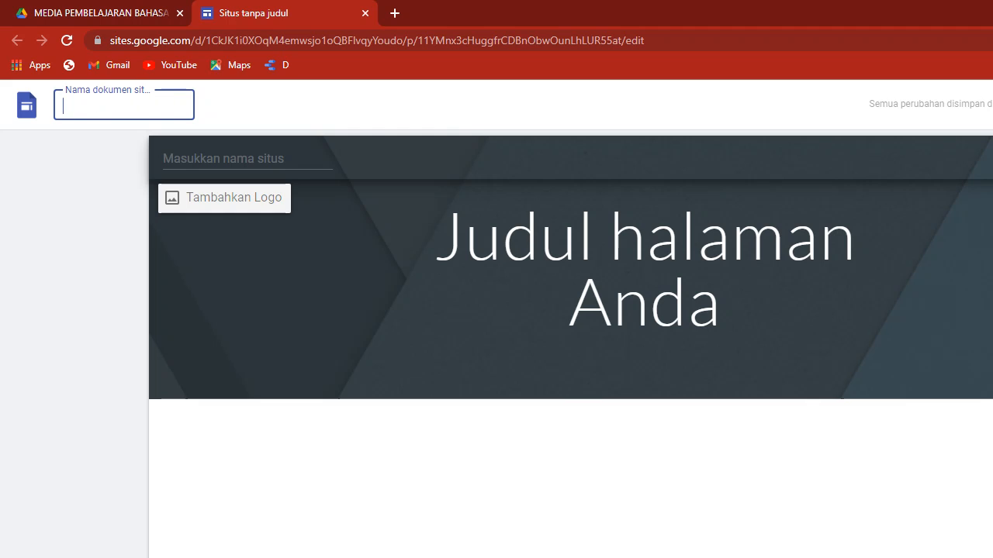
pyautogui.write('BAHASA I')
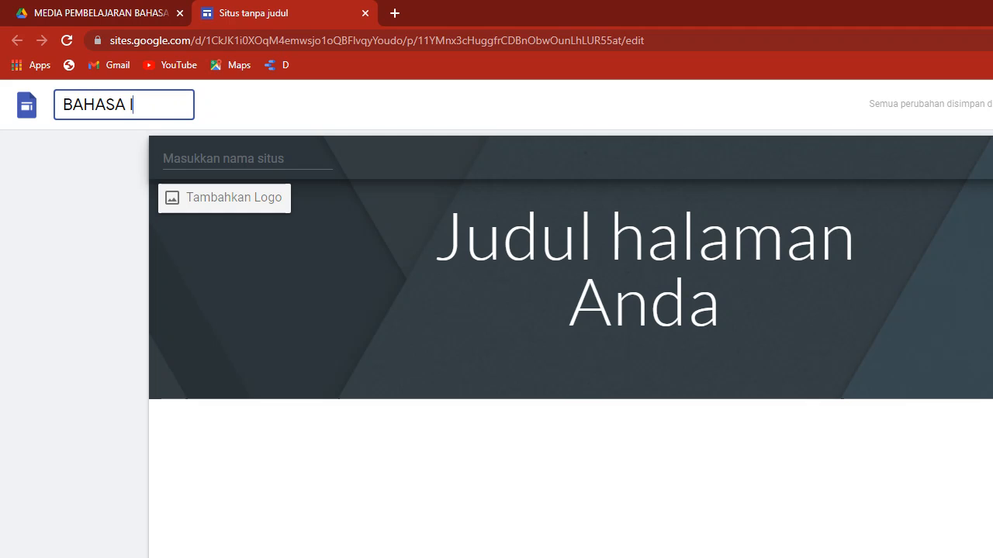
pyautogui.write('NDONESI')
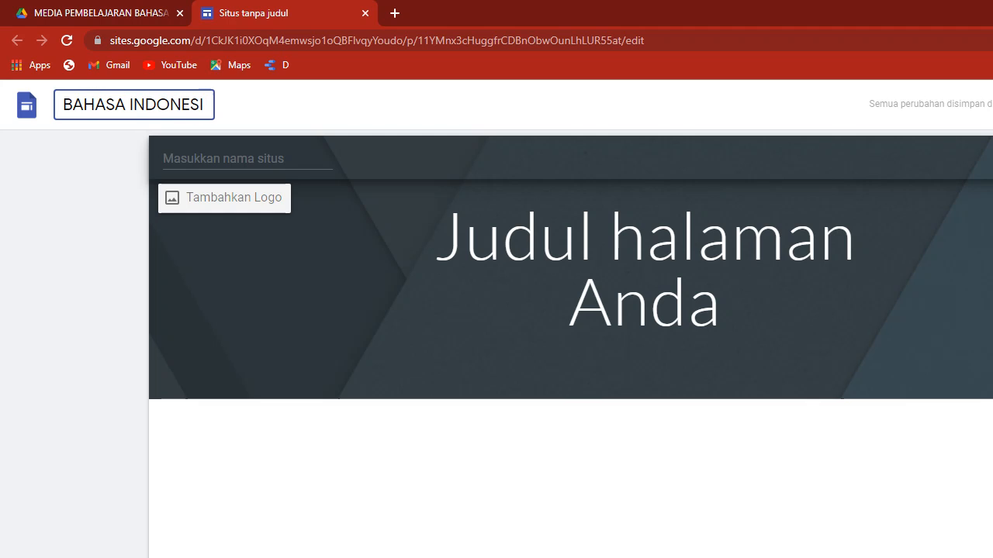
pyautogui.write('A 1')
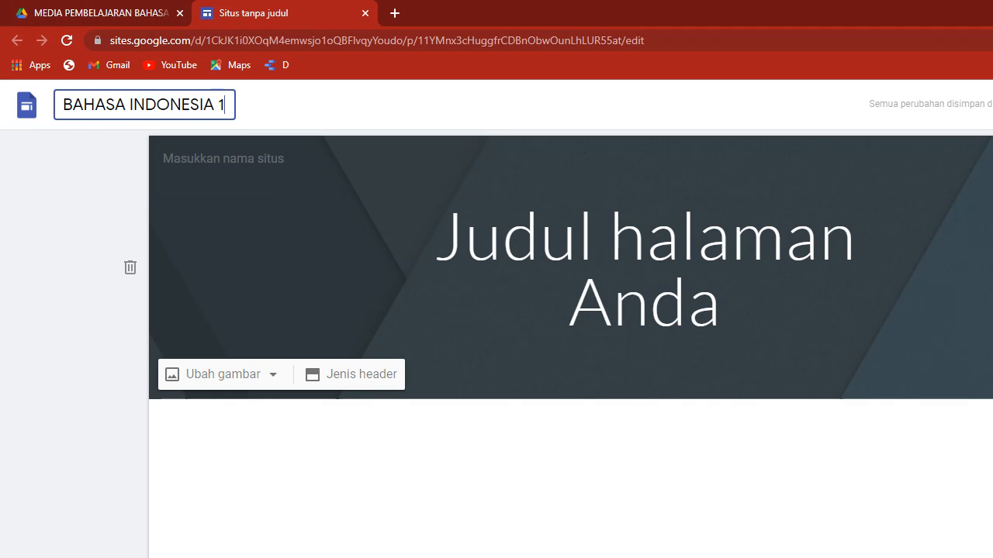
pyautogui.click(223, 159)
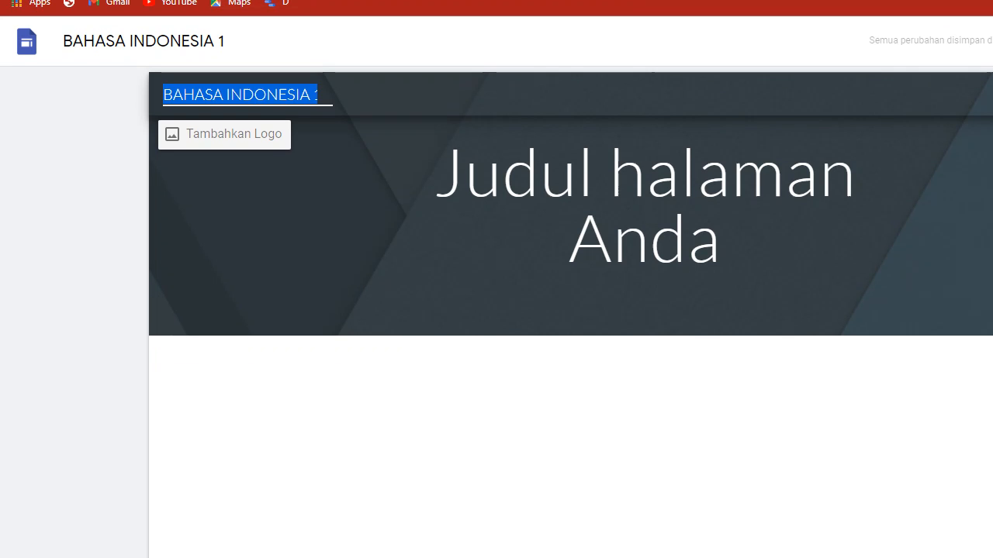
pyautogui.click(465, 481)
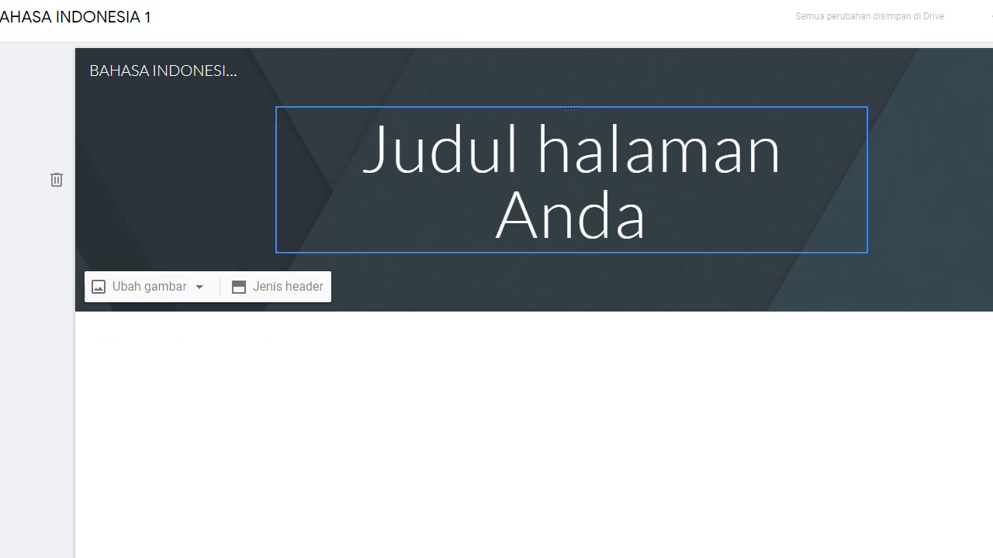
# Step: Replace the placeholder page title in the header with "MEDIA PEMBELAJARAN BAHASA INDONESIA"
pyautogui.moveTo(362, 151); pyautogui.dragTo(649, 213)
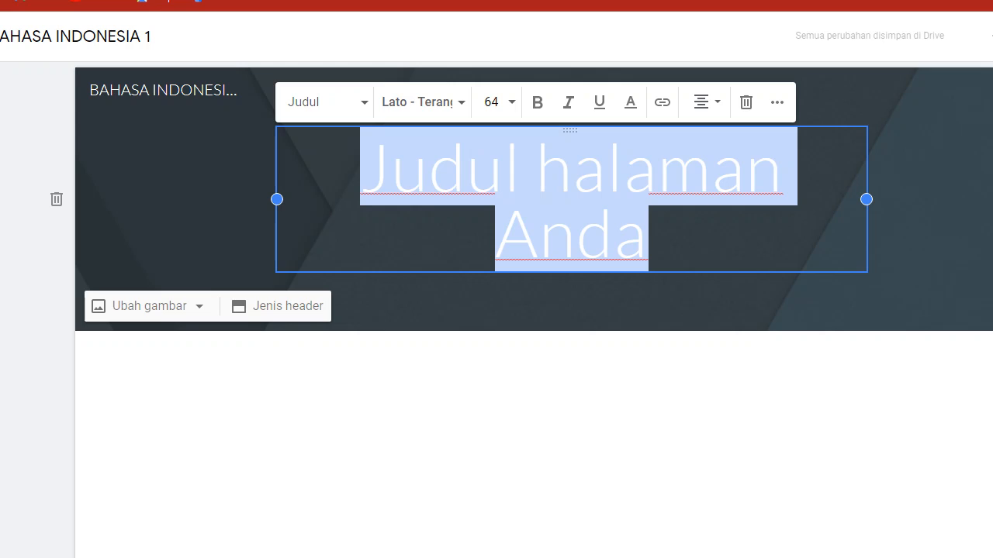
pyautogui.write('MEID')
pyautogui.press('BackSpace')
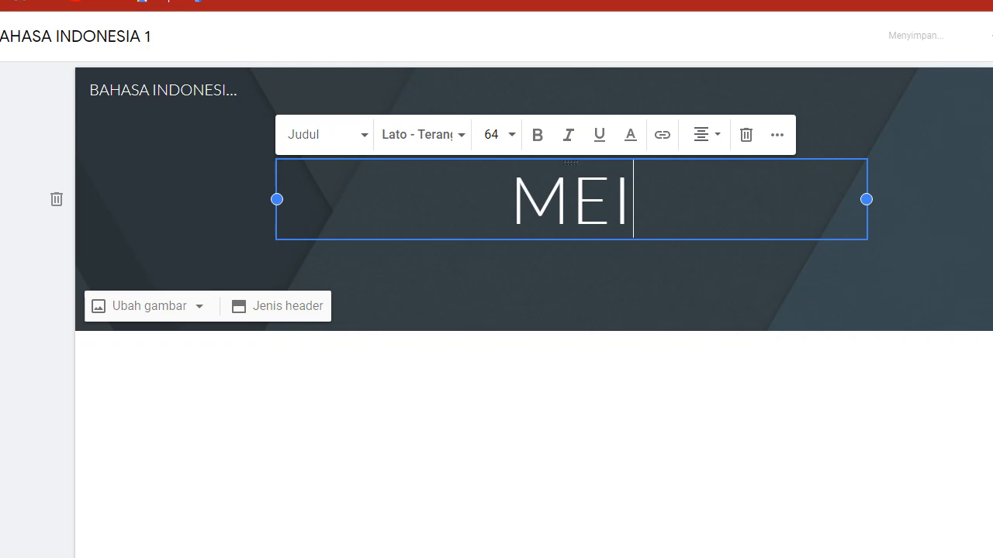
pyautogui.press('BackSpace')
pyautogui.write('DEA')
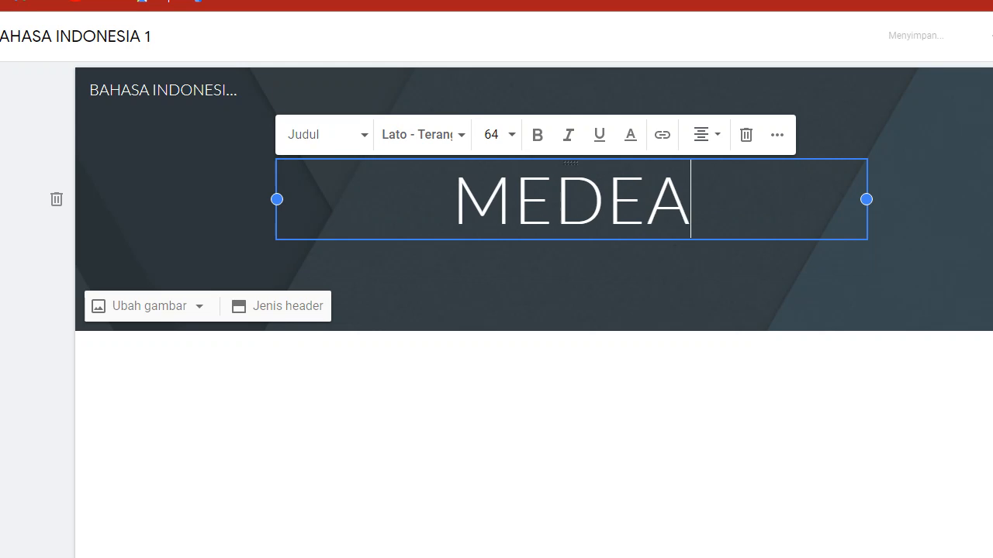
pyautogui.write(' PEMBELAJ')
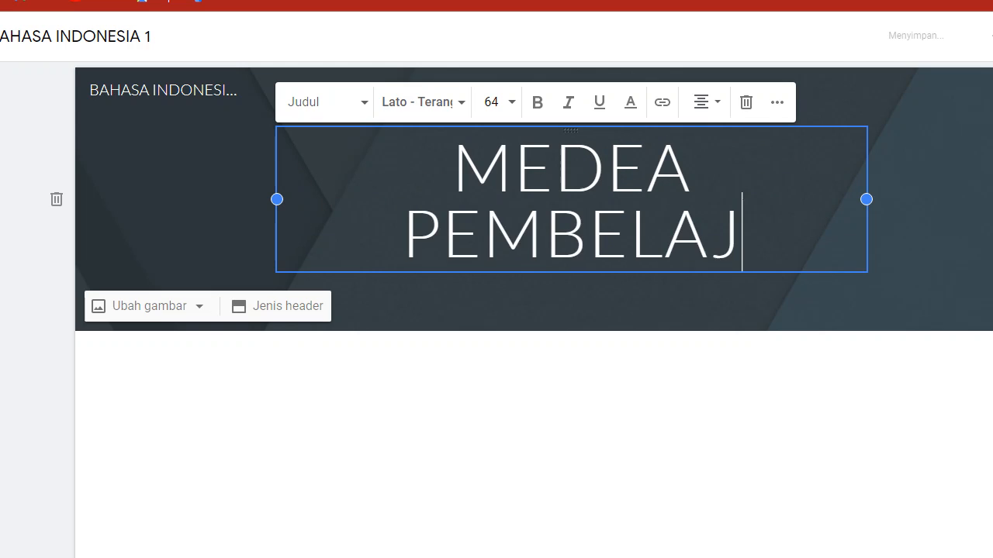
pyautogui.write('ARAN ')
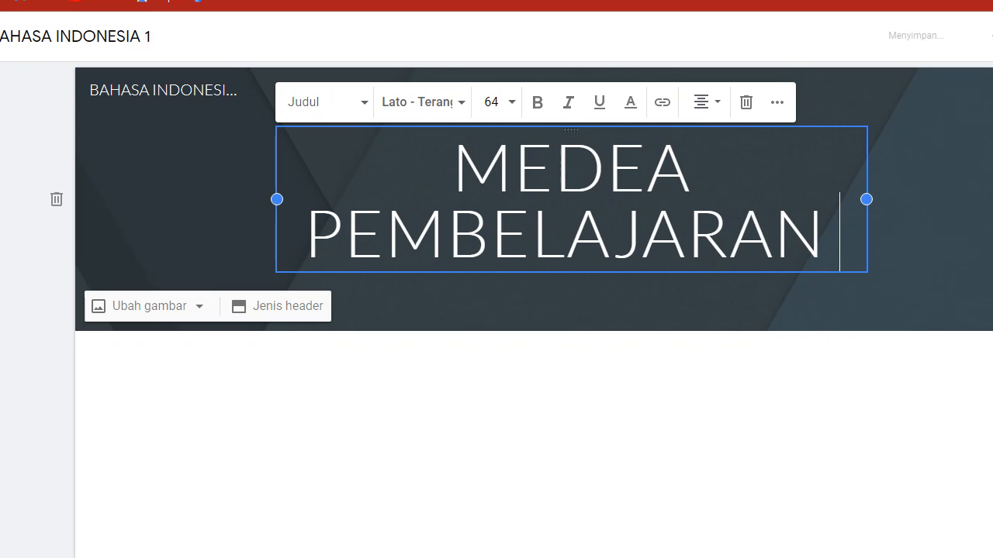
pyautogui.write('BAHASA I')
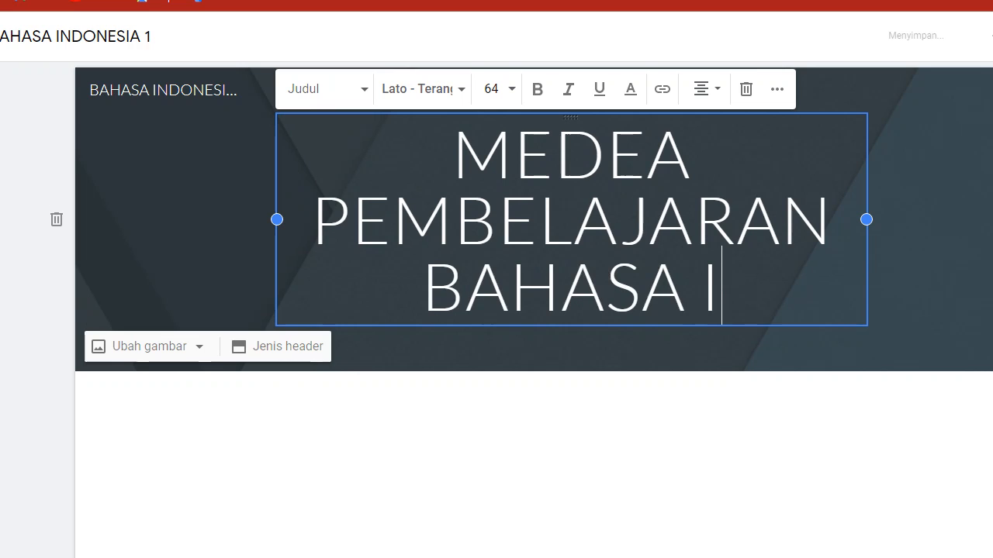
pyautogui.write('NDONESIA')
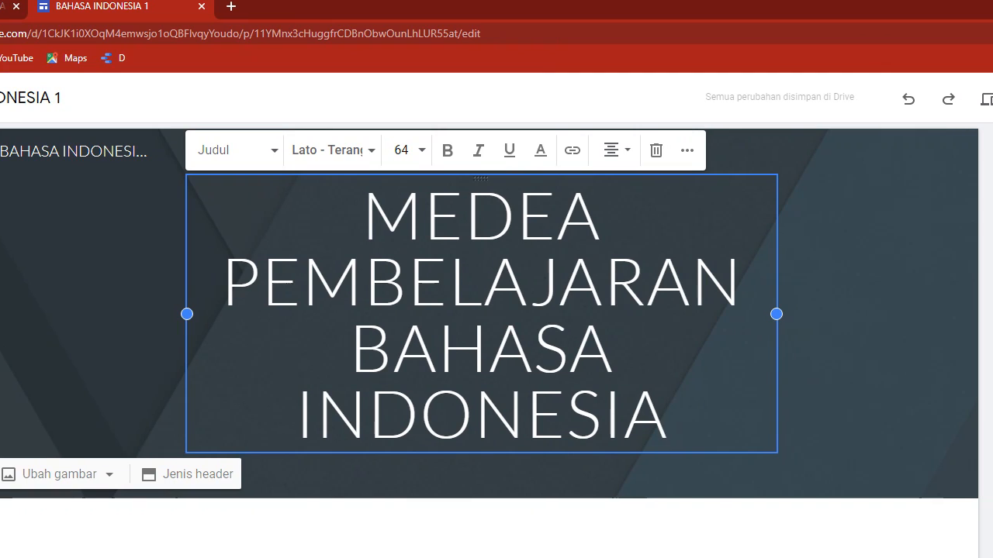
pyautogui.moveTo(364, 219); pyautogui.dragTo(530, 280)
pyautogui.click(557, 218)
pyautogui.press('BackSpace')
pyautogui.write('I')
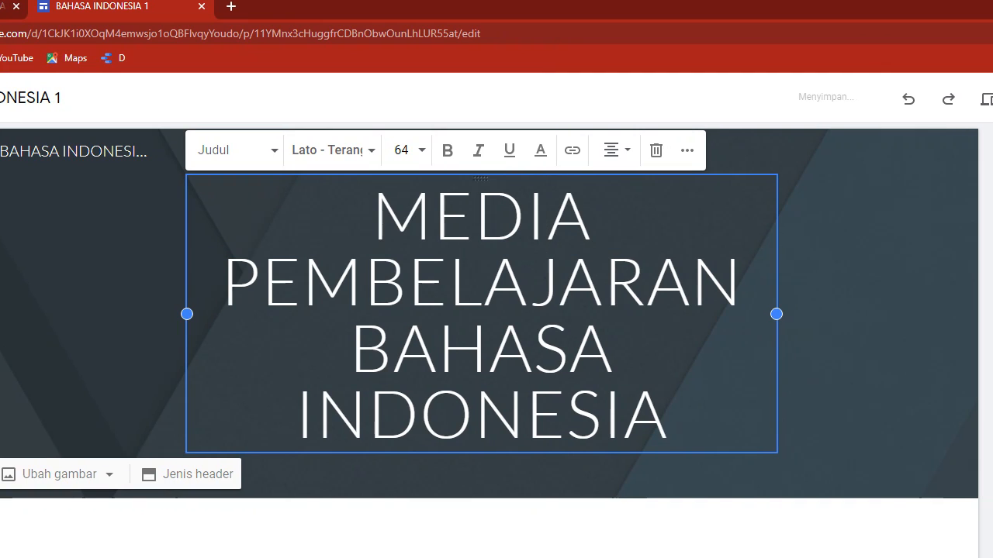
# Step: Format the whole page title with the smaller of the two Judul text styles and the Impact font
pyautogui.moveTo(375, 219); pyautogui.dragTo(669, 419)
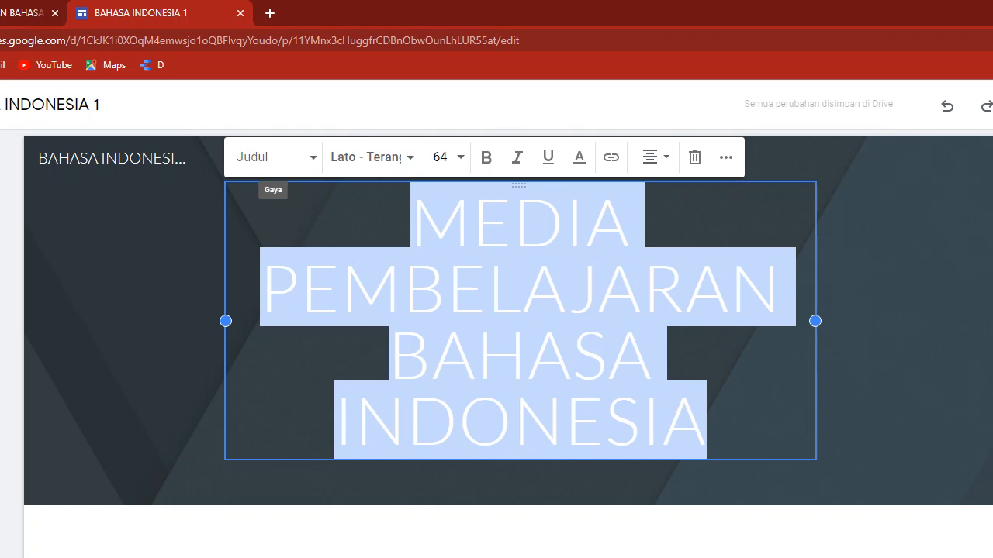
pyautogui.click(274, 158)
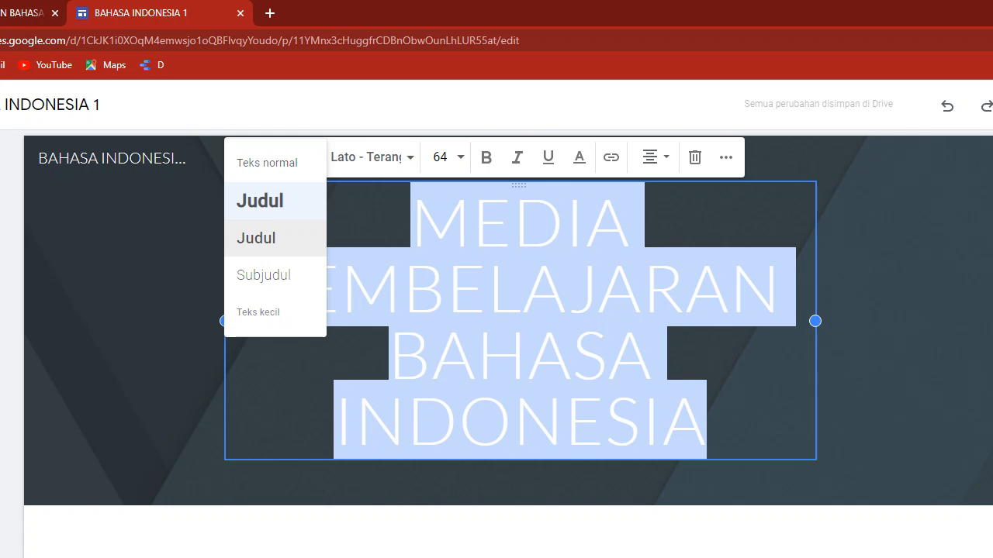
pyautogui.click(275, 238)
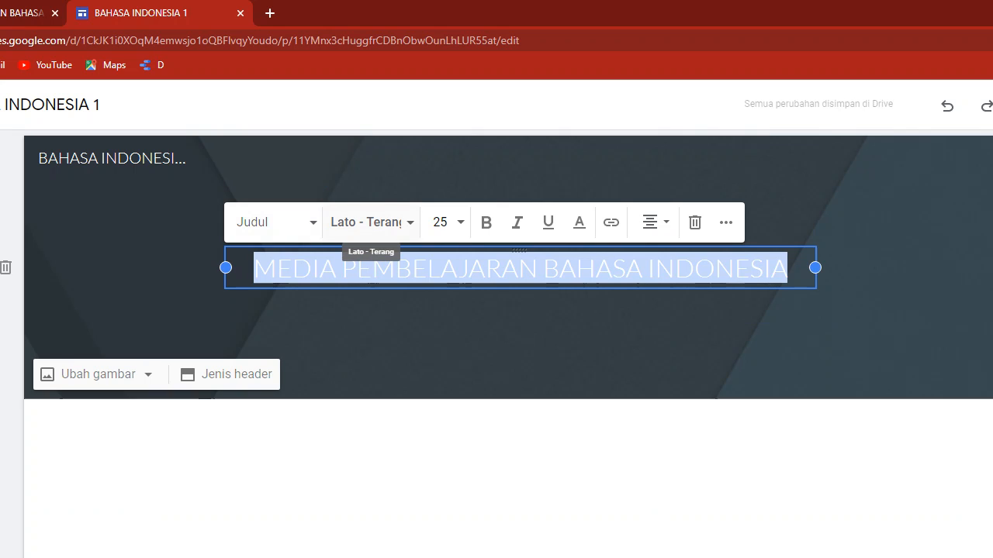
pyautogui.click(368, 222)
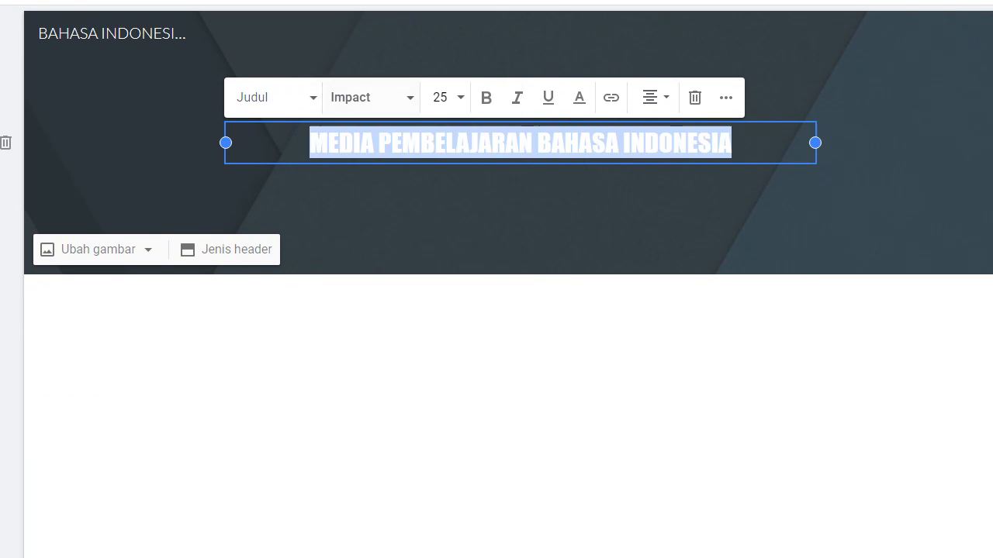
# Step: Try bold, italic and underline on the whole page title and view the text colour choices
pyautogui.click(357, 546)
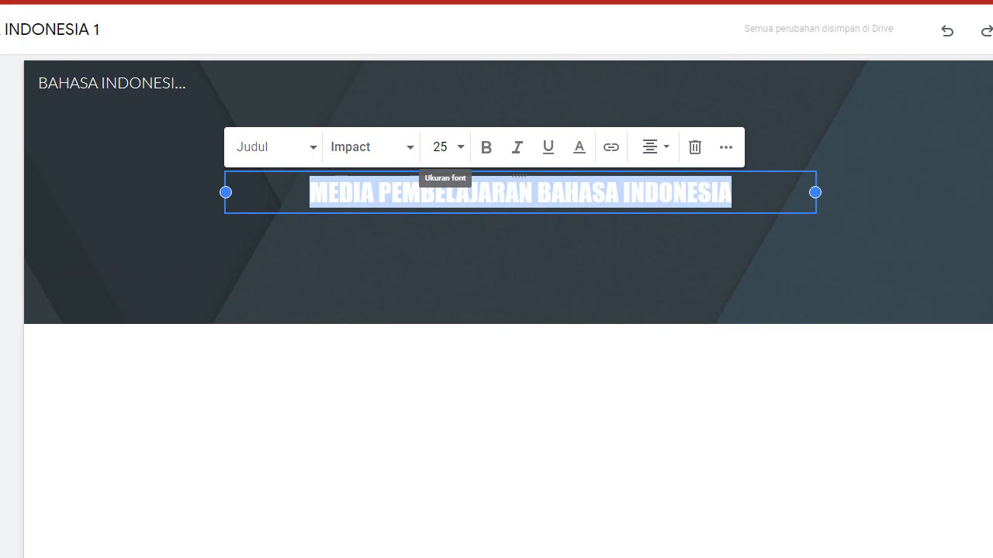
pyautogui.click(440, 97)
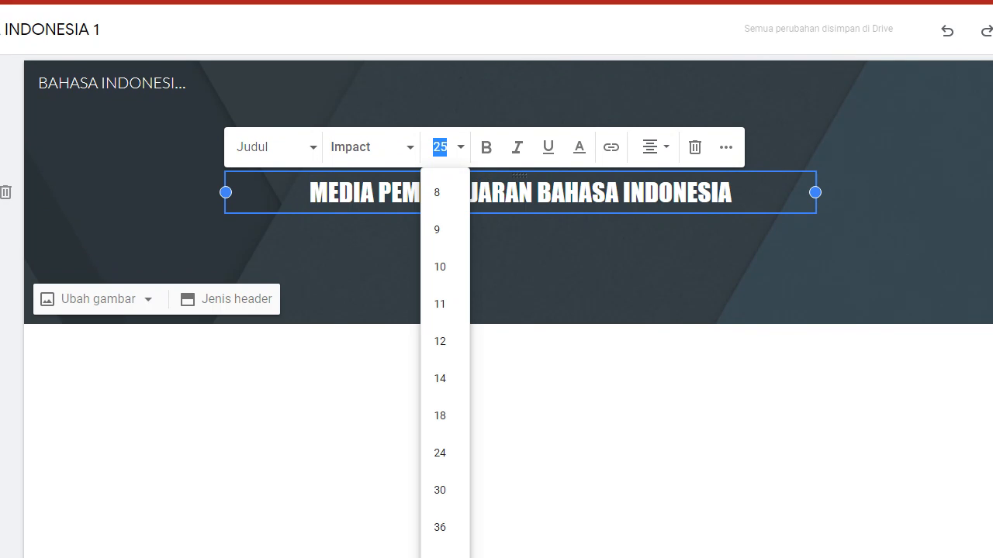
pyautogui.click(486, 148)
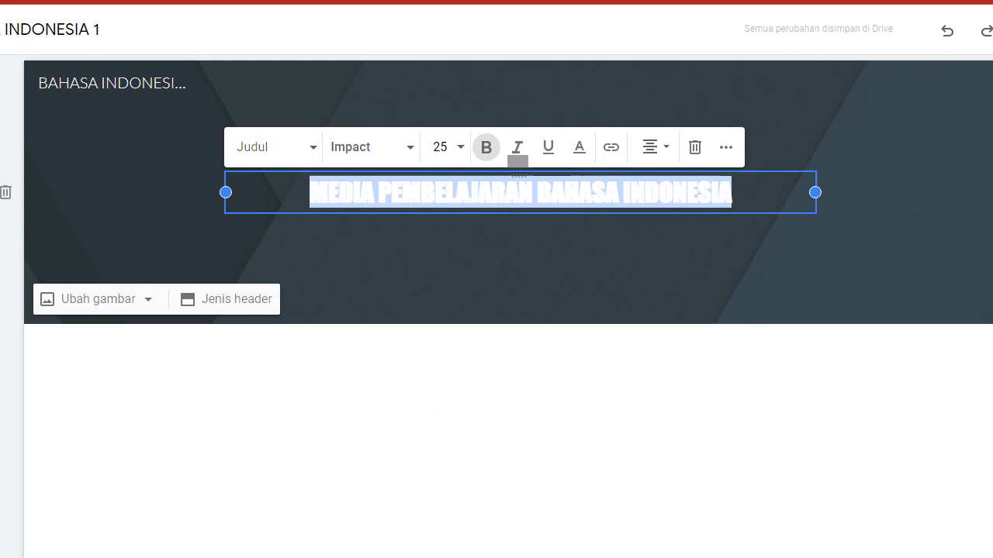
pyautogui.click(518, 147)
pyautogui.click(548, 147)
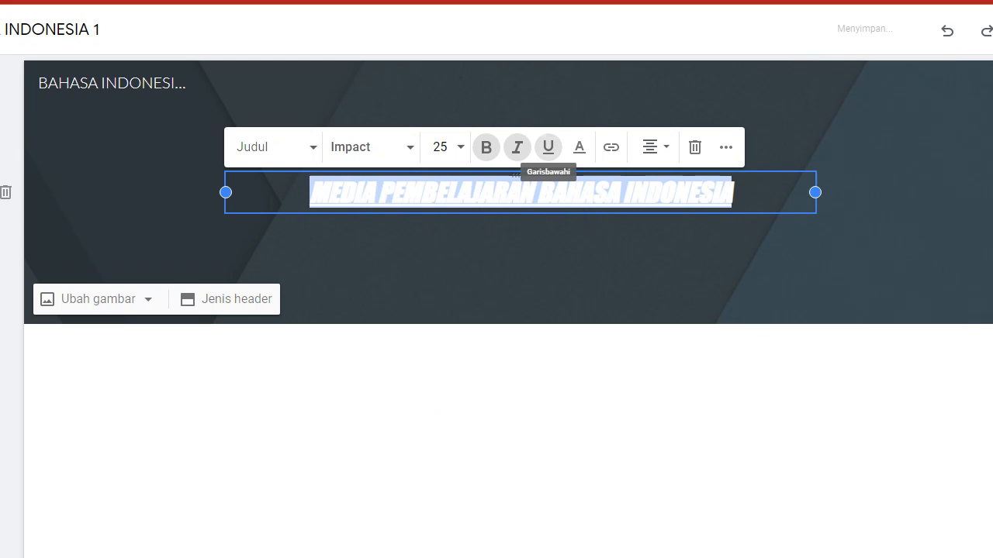
pyautogui.click(579, 147)
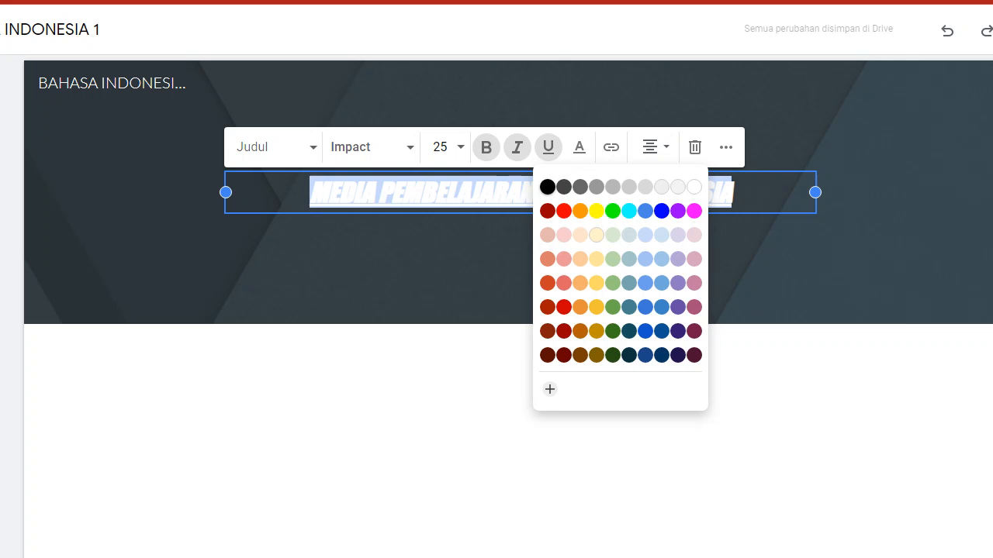
pyautogui.click(485, 268)
# Step: Remove the bold, italic and underline formatting from the whole page title
pyautogui.click(518, 192)
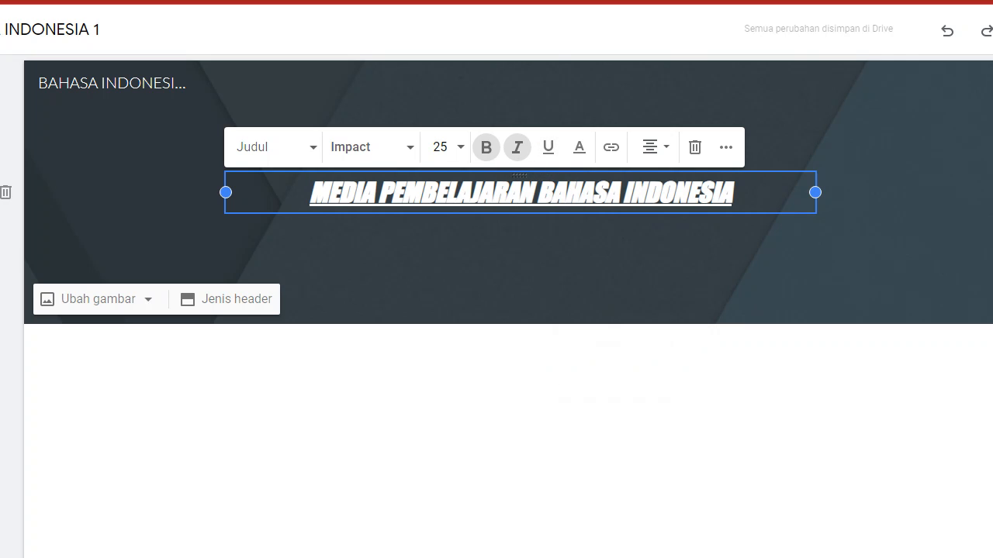
pyautogui.moveTo(311, 192); pyautogui.dragTo(705, 194)
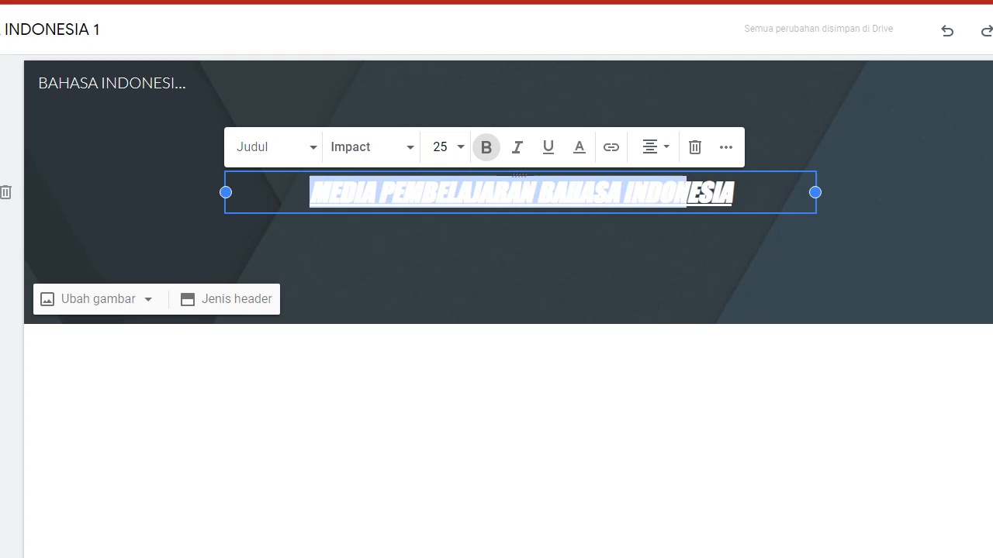
pyautogui.click(467, 147)
pyautogui.click(498, 148)
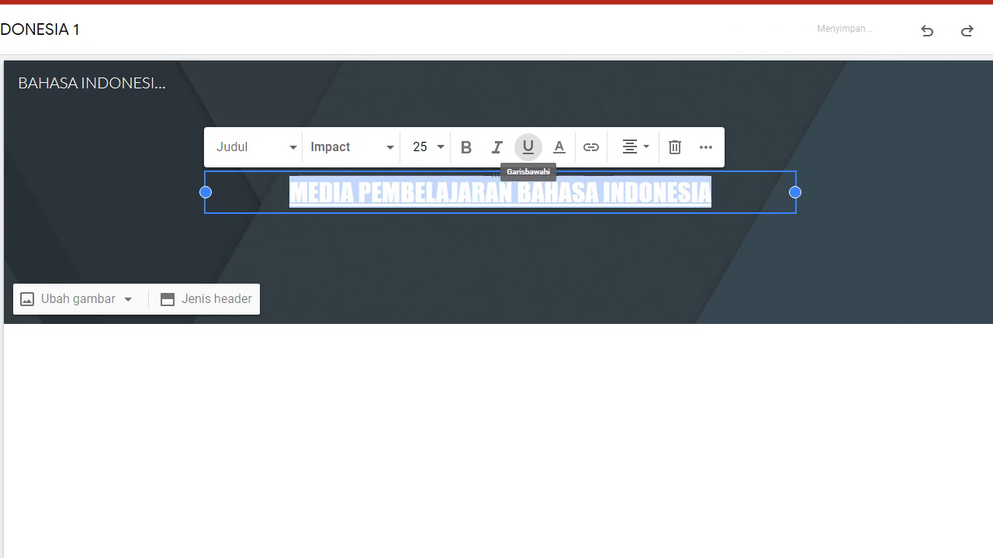
pyautogui.click(528, 147)
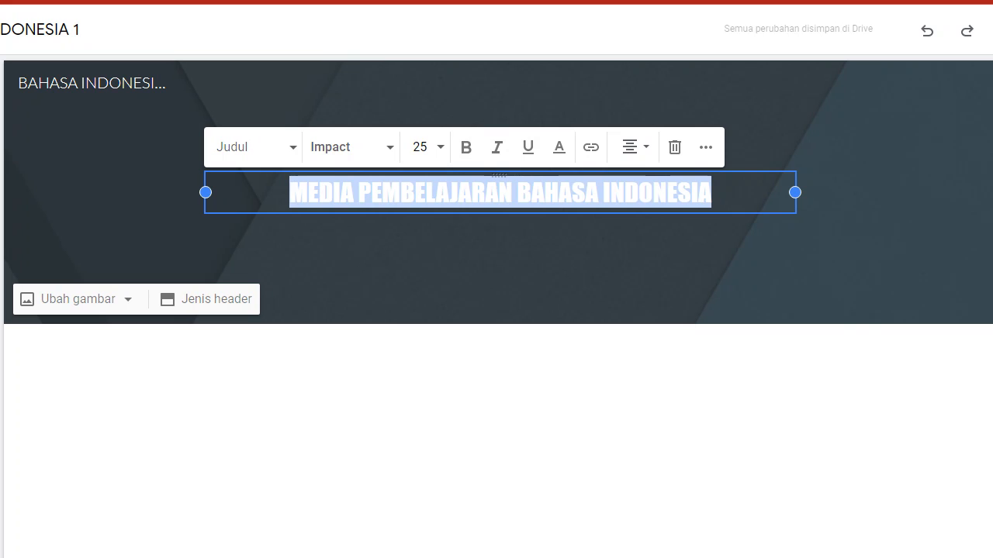
# Step: Append "KELAS VII" to the end of the page title in the header
pyautogui.click(712, 192)
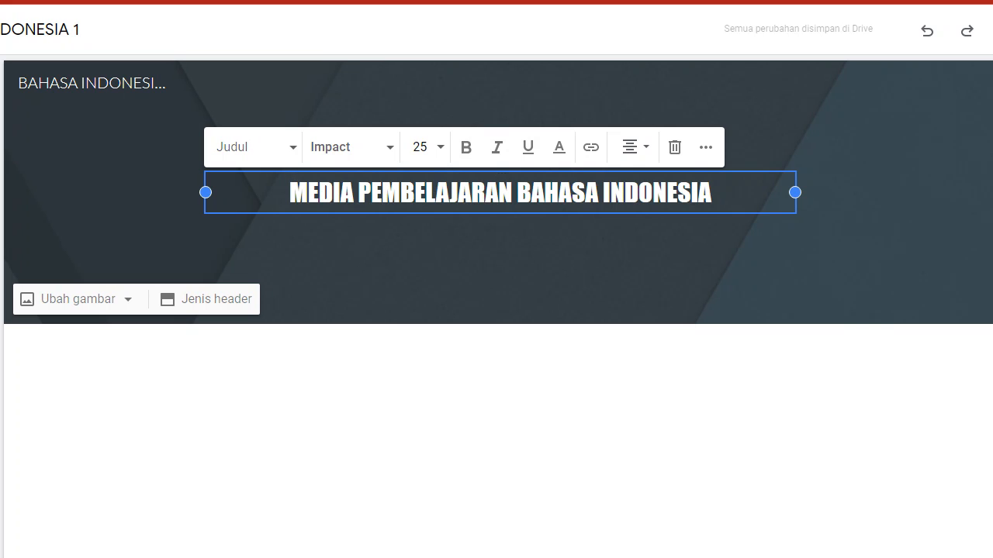
pyautogui.write('KELAS VI')
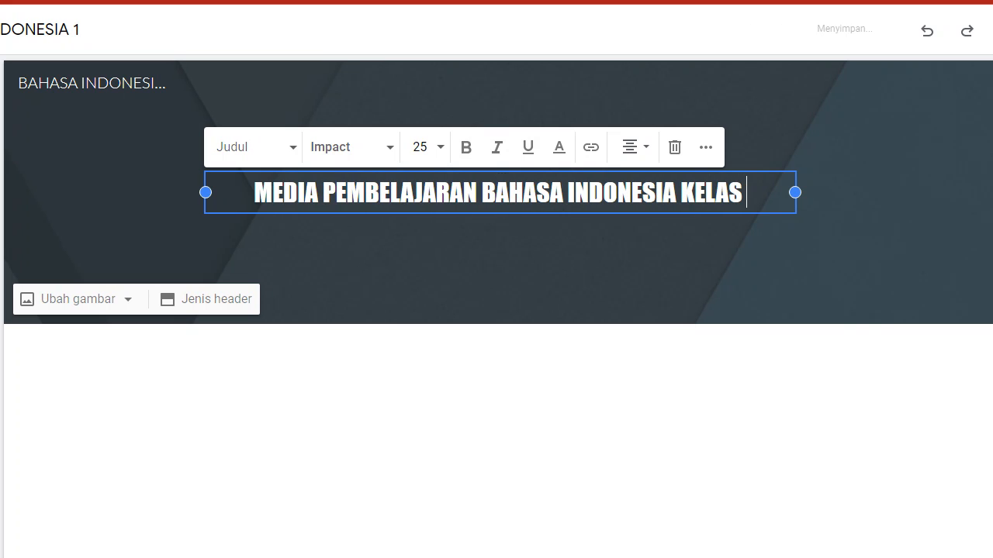
pyautogui.write('I')
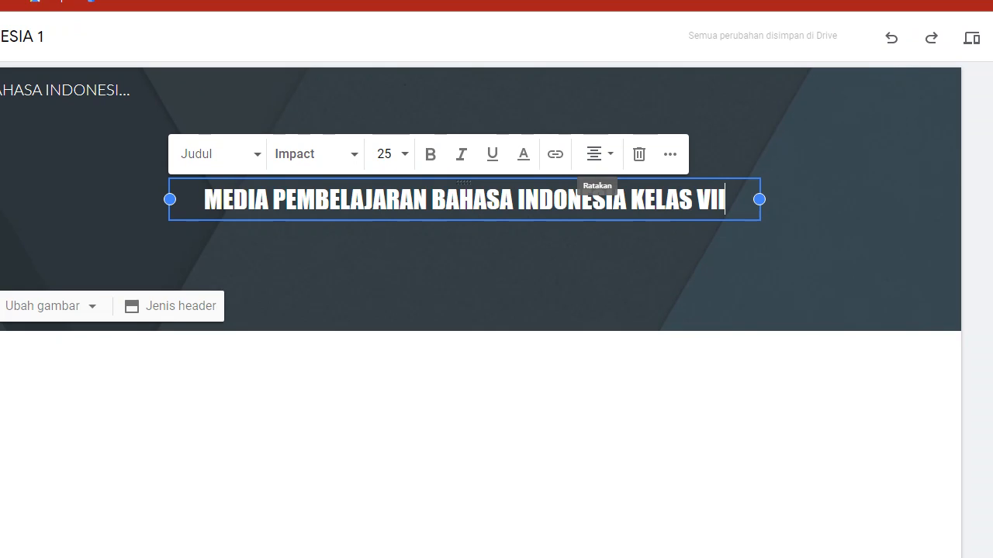
pyautogui.click(670, 154)
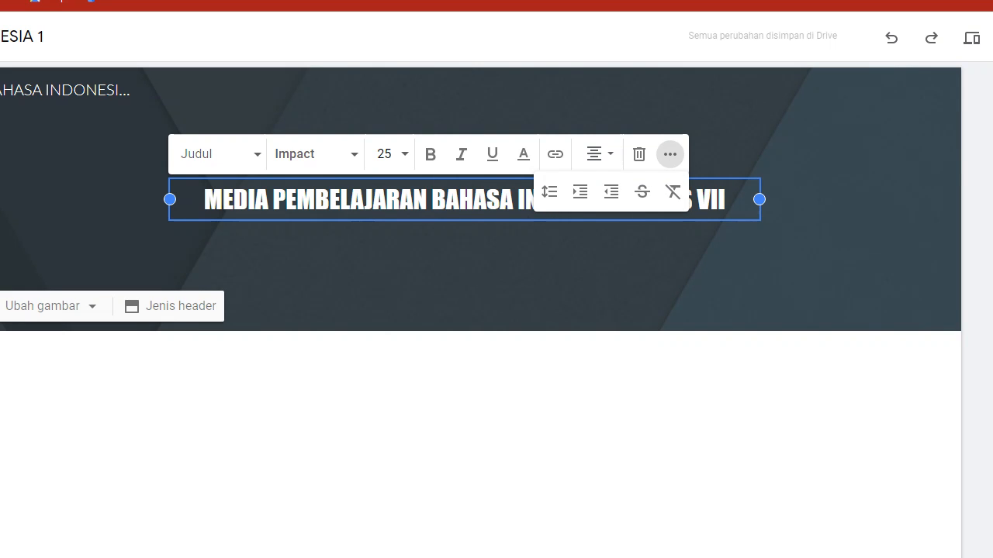
pyautogui.click(589, 268)
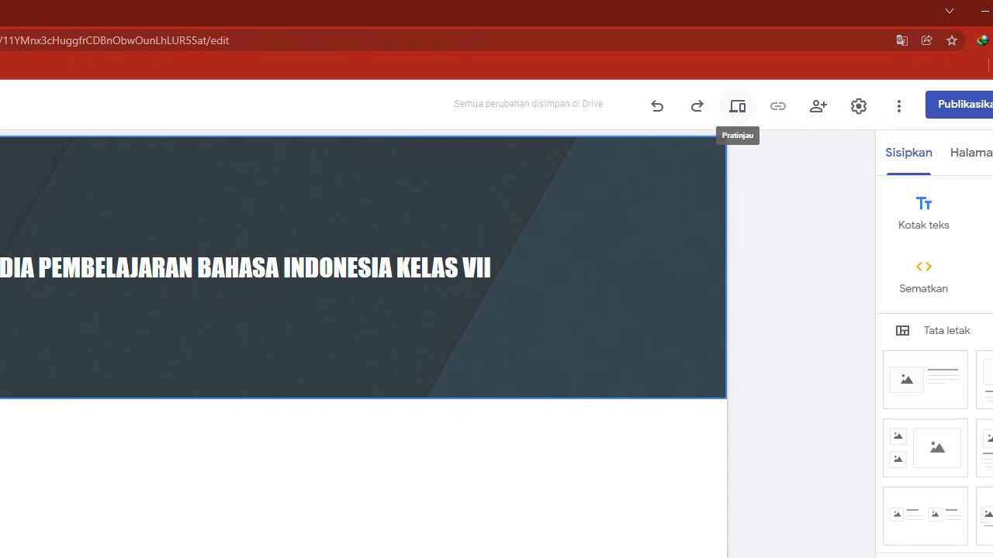
# Step: Preview the site with its extended title and return to the editor
pyautogui.click(737, 106)
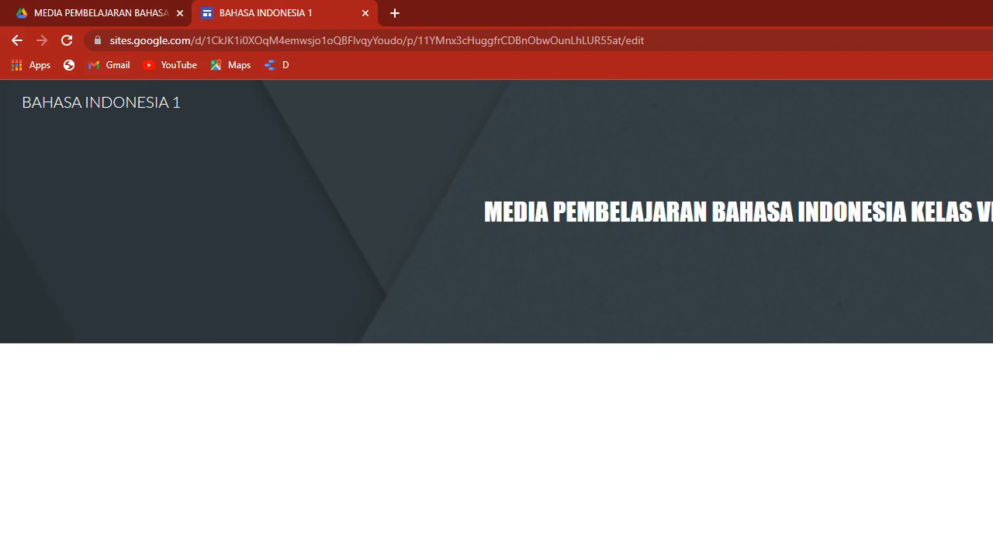
pyautogui.click(17, 41)
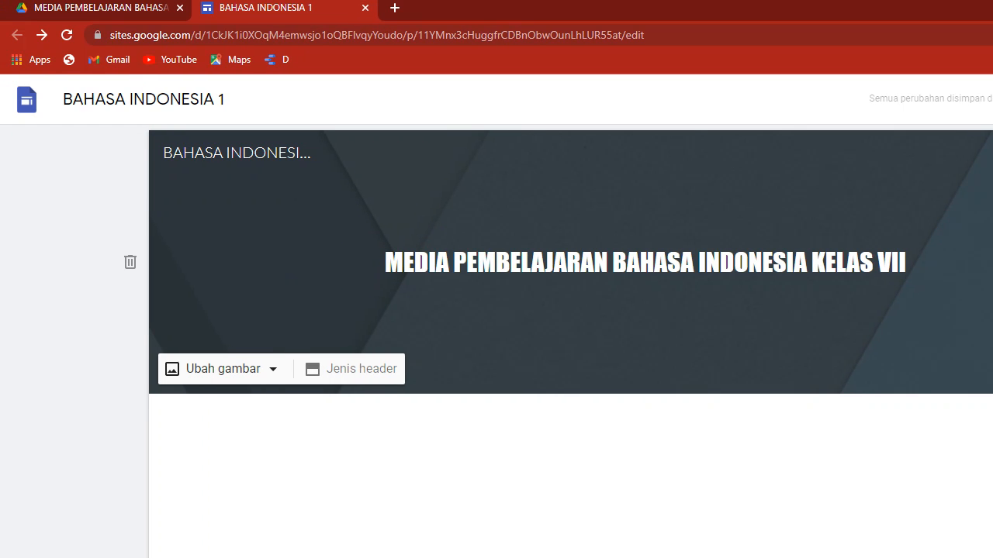
# Step: Open the header's image options, view the DIGITAL LYBRARY SMP site from Drive Saya as an example, and return to the BAHASA INDONESIA 1 site
pyautogui.click(223, 370)
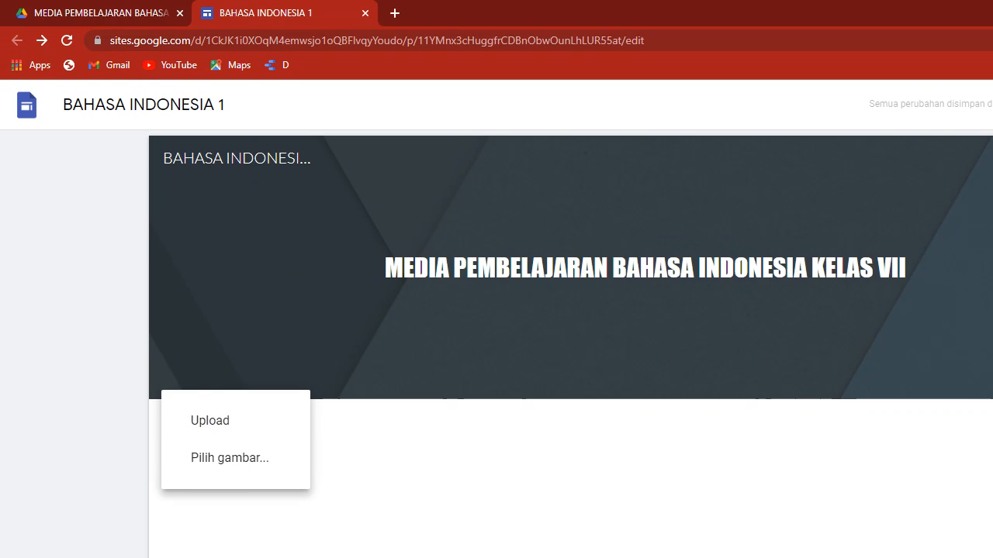
pyautogui.hotkey('ctrl', 'shift', 'Tab')
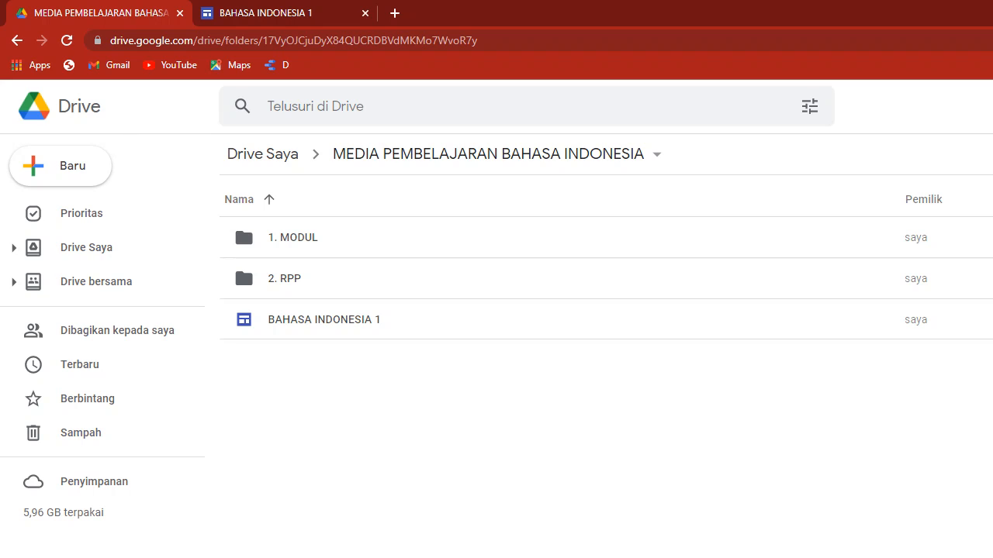
pyautogui.click(16, 39)
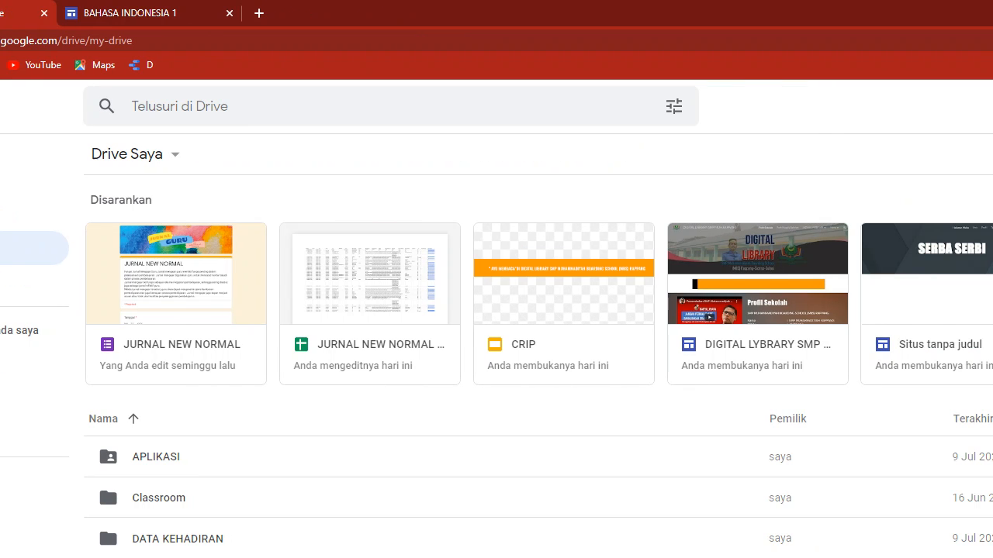
pyautogui.doubleClick(757, 310)
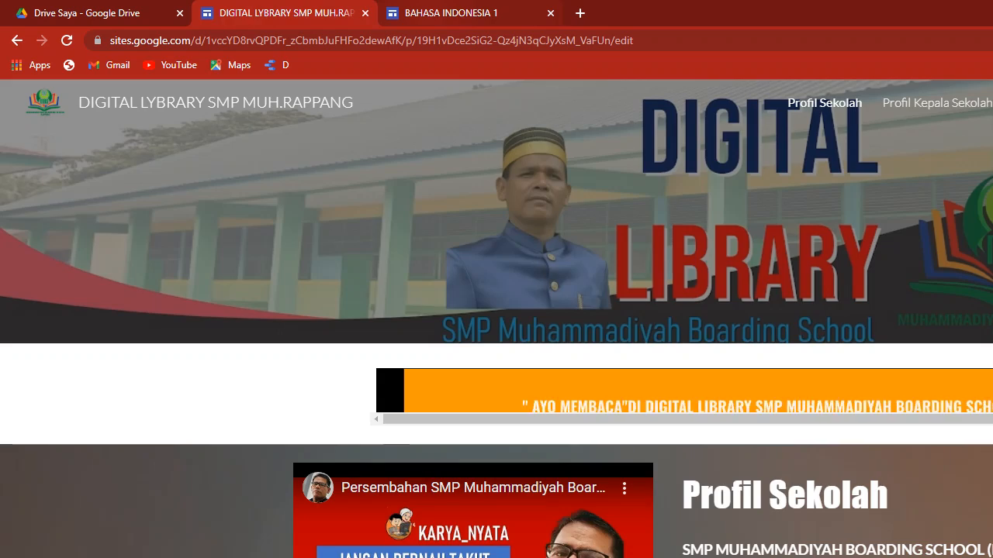
pyautogui.click(451, 13)
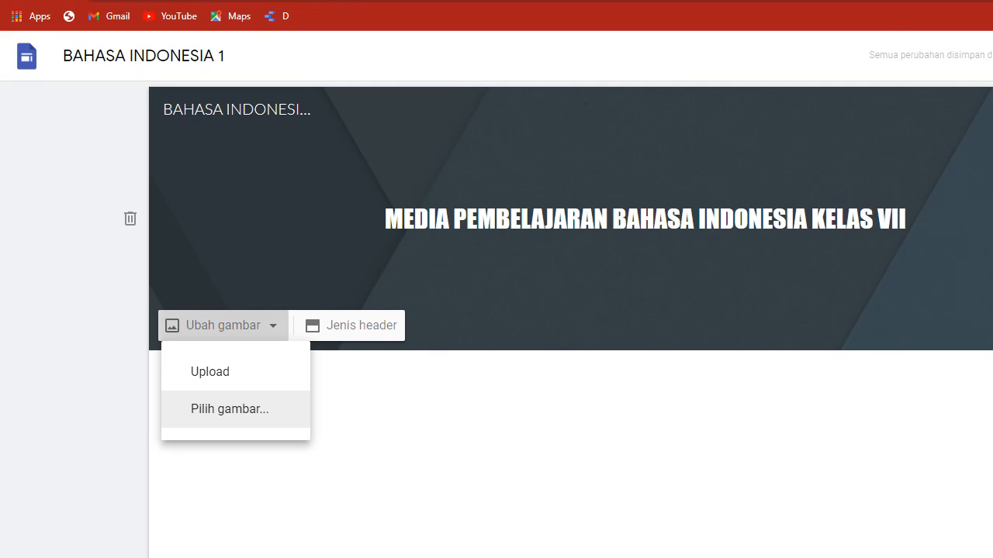
# Step: Replace the header image with the gallery photo of a blue notebook and pen beside a tablet
pyautogui.click(230, 408)
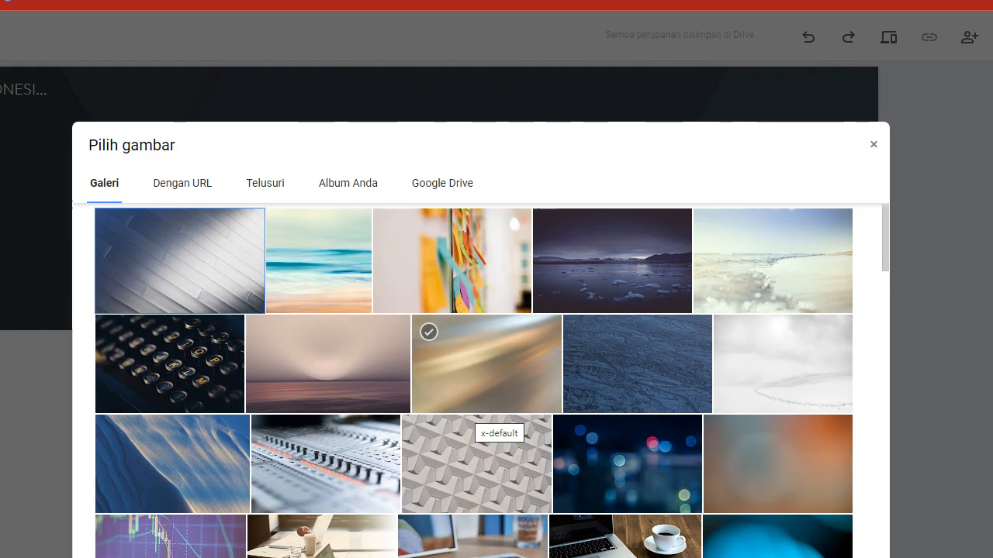
pyautogui.scroll(-3, 473, 357)
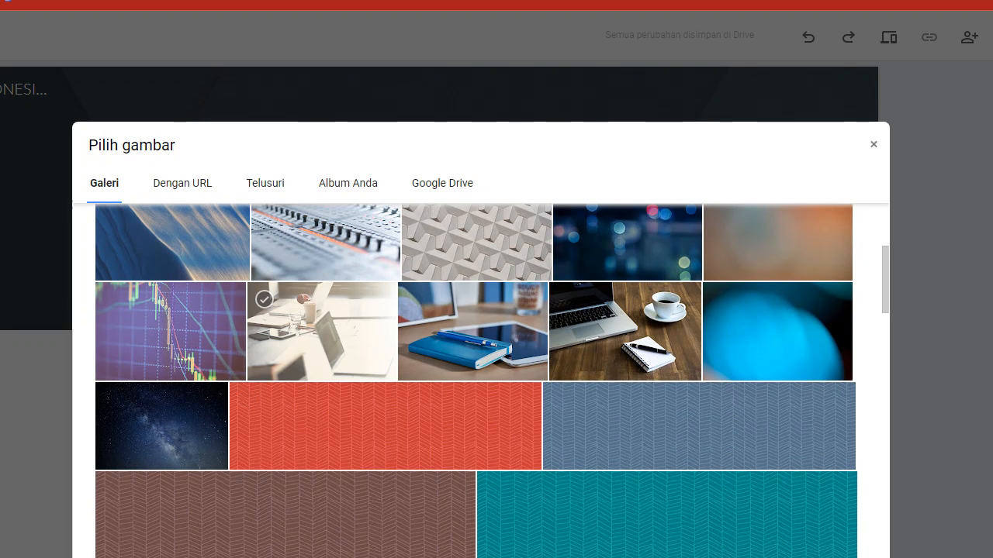
pyautogui.scroll(-2, 388, 333)
pyautogui.scroll(2, 388, 334)
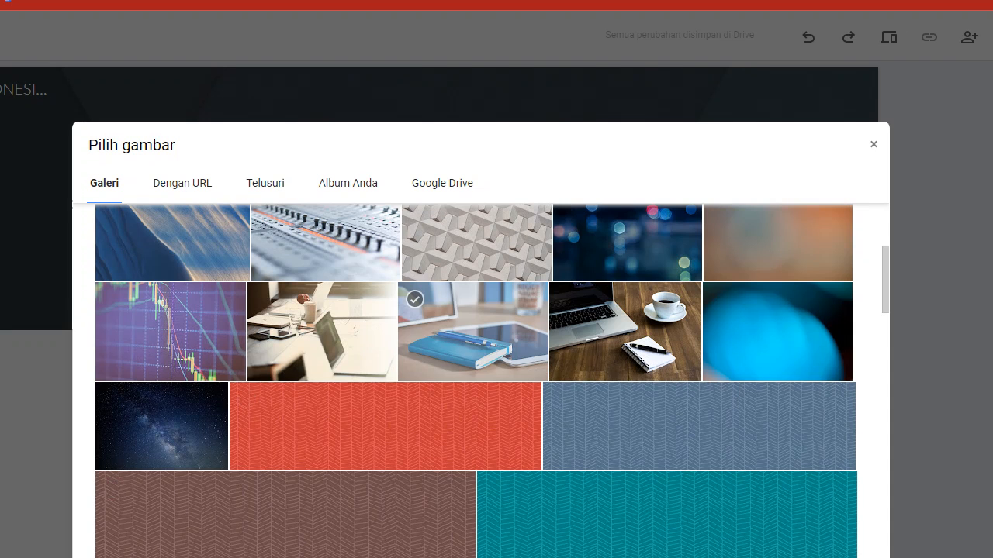
pyautogui.click(473, 332)
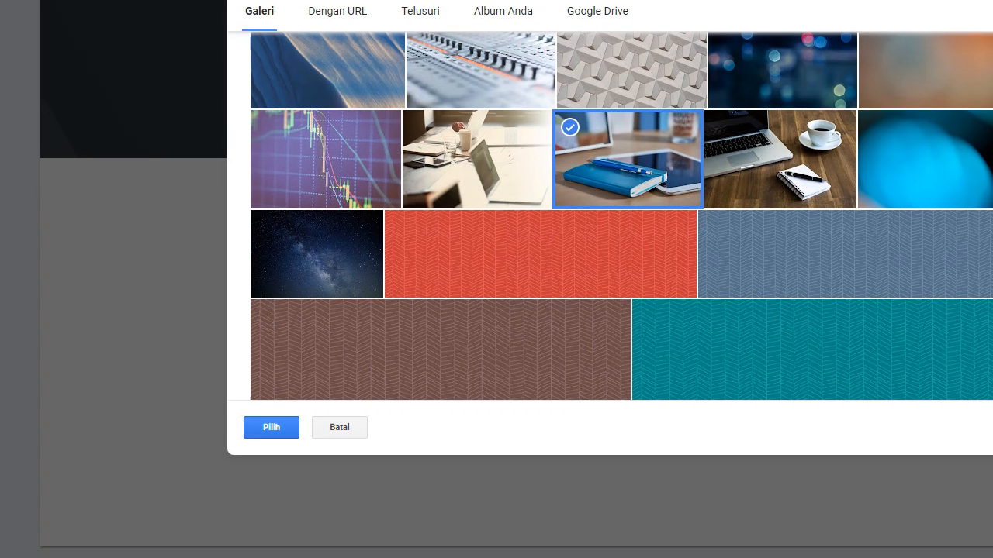
pyautogui.click(271, 417)
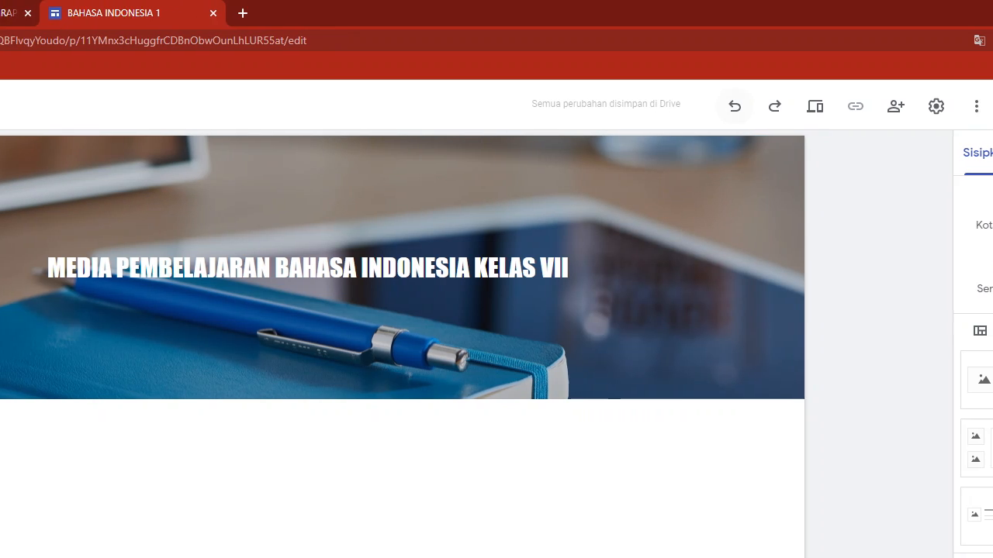
# Step: Preview the site with the new header image, compare it with the DIGITAL LYBRARY SMP site, and return to the editor
pyautogui.click(743, 106)
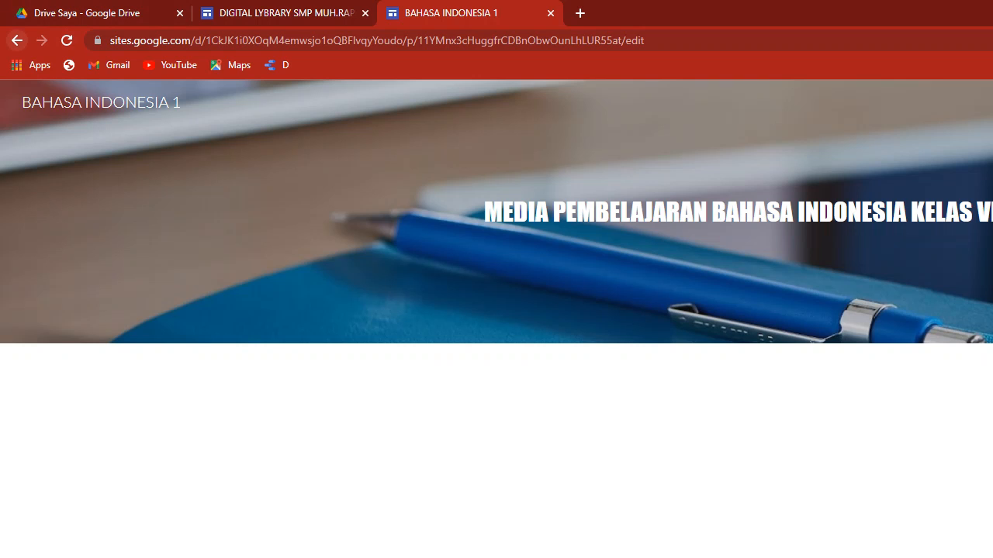
pyautogui.click(17, 41)
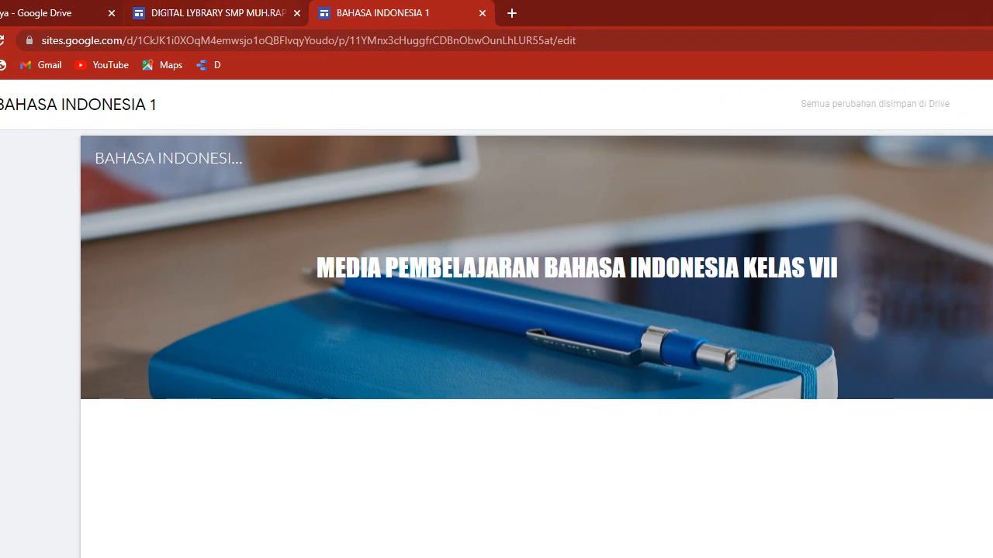
pyautogui.click(215, 12)
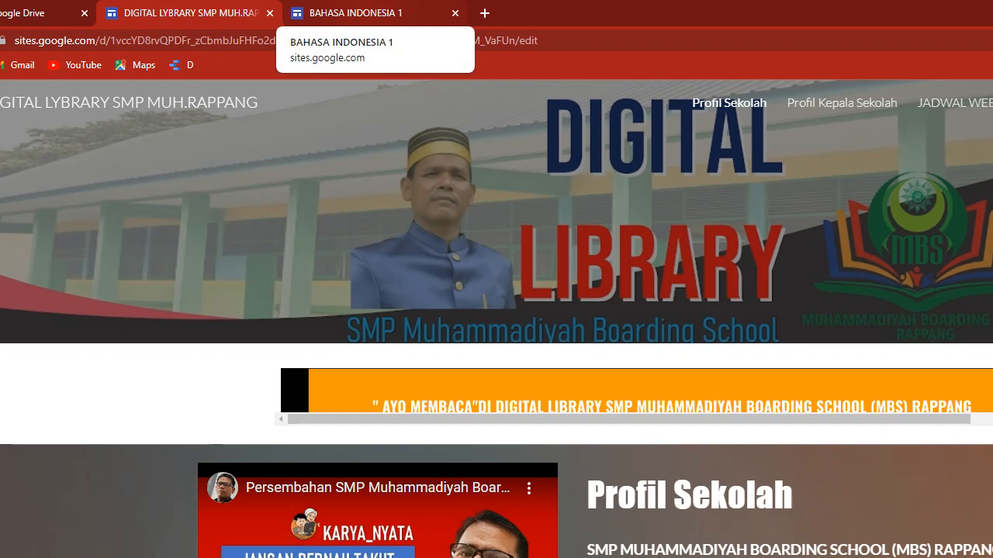
pyautogui.click(372, 13)
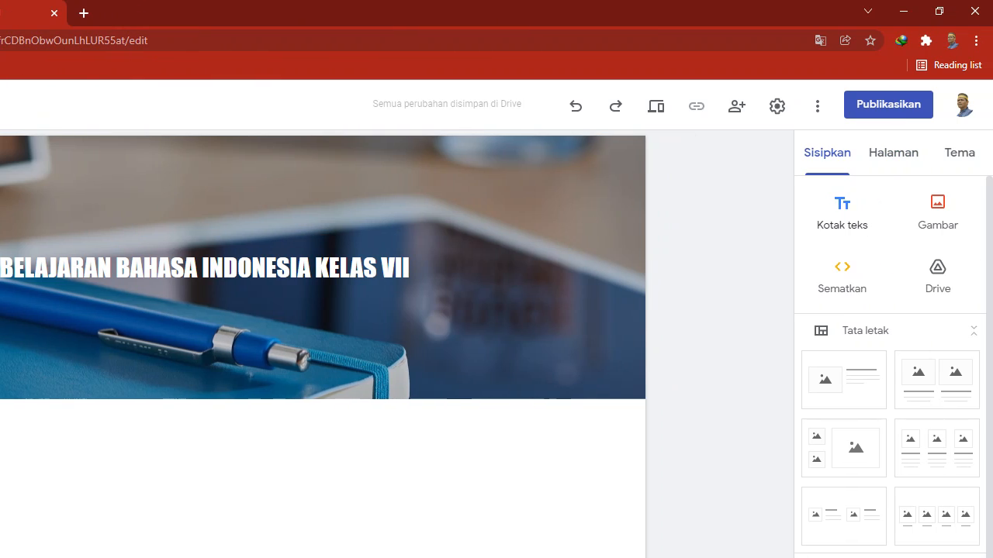
# Step: Rename the site's front page "Halaman Muka" to "HOME"
pyautogui.click(894, 153)
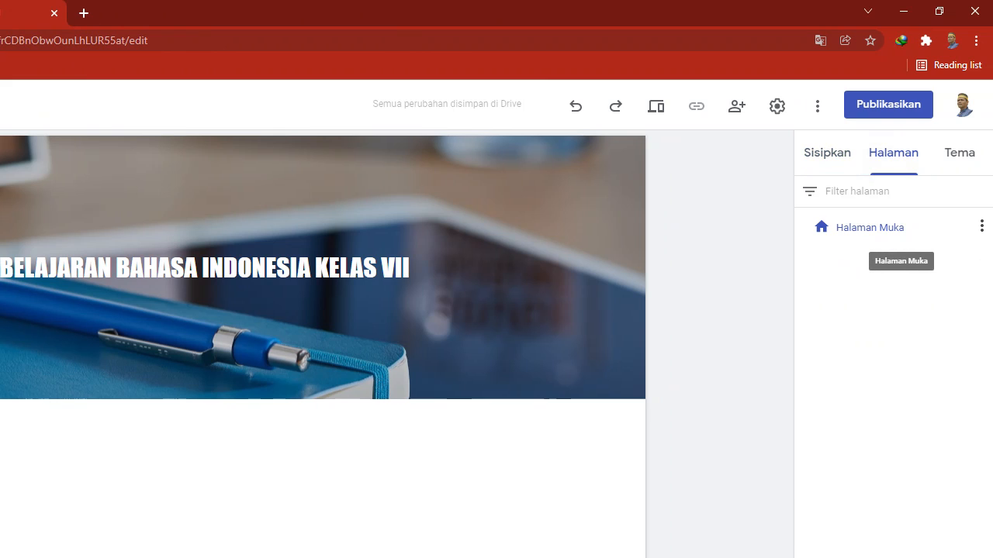
pyautogui.click(870, 227)
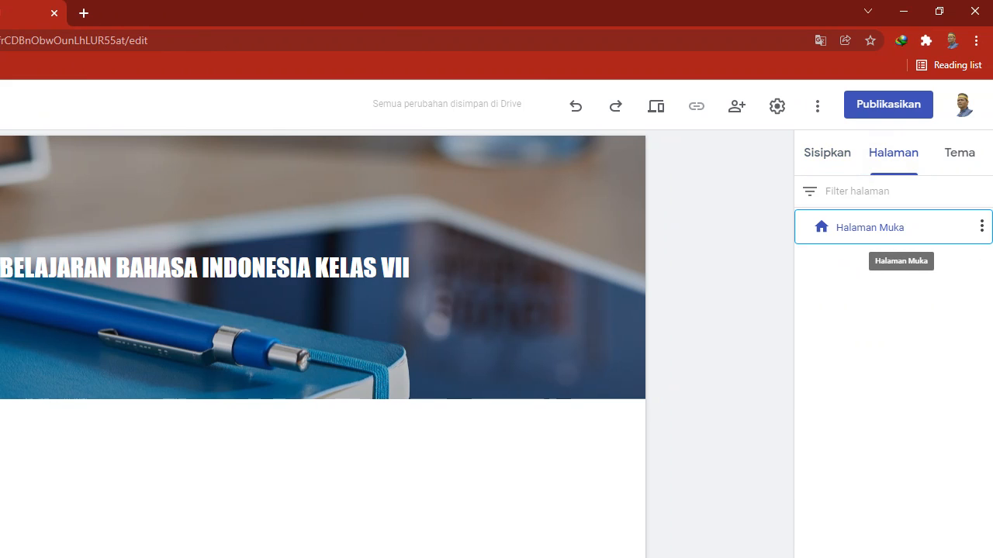
pyautogui.doubleClick(902, 231)
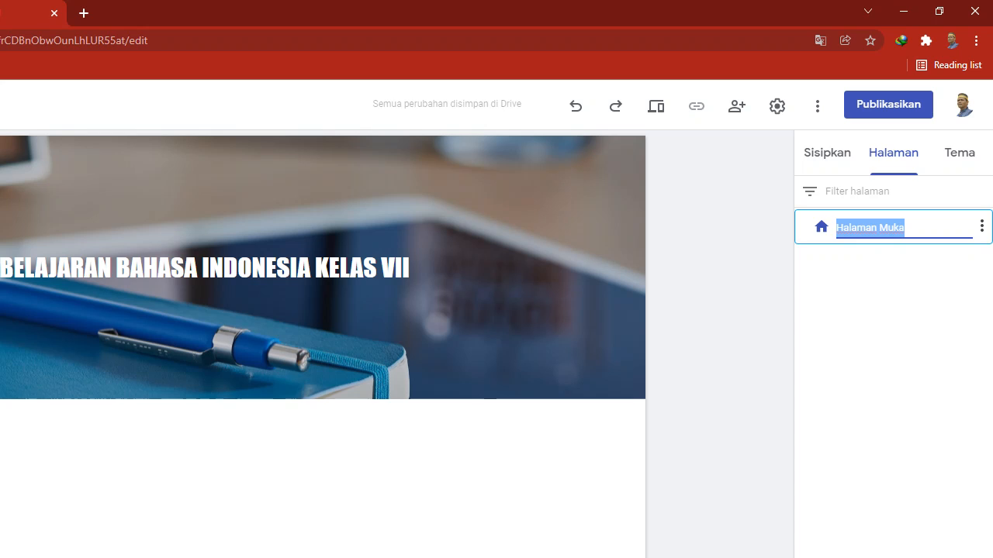
pyautogui.write('H')
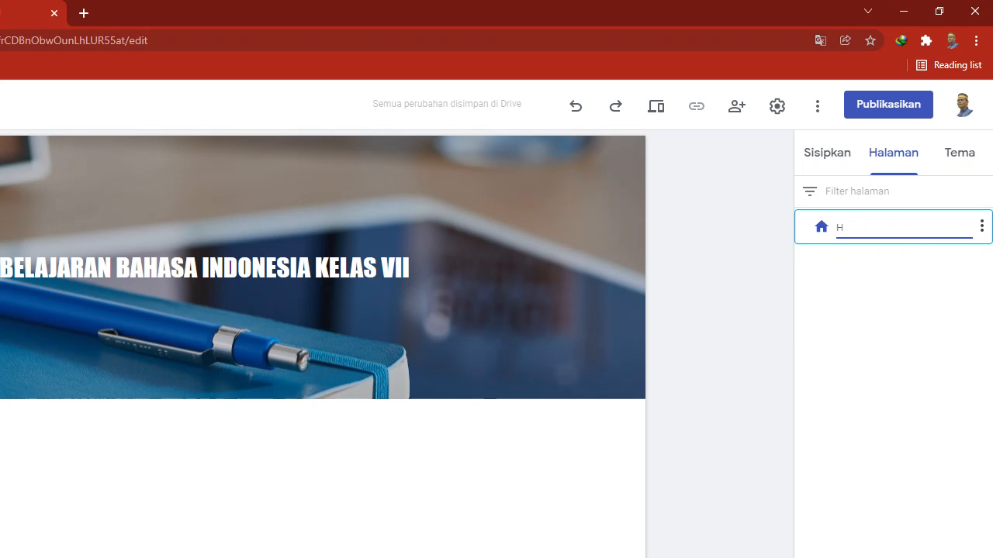
pyautogui.write('OME')
pyautogui.press('Return')
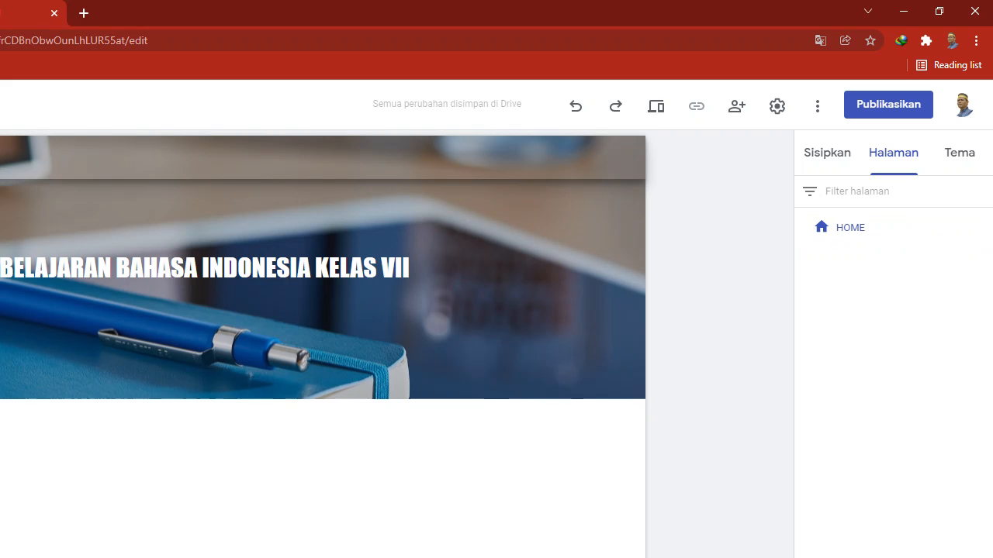
# Step: Preview the site with the renamed front page and return to the editor
pyautogui.click(655, 106)
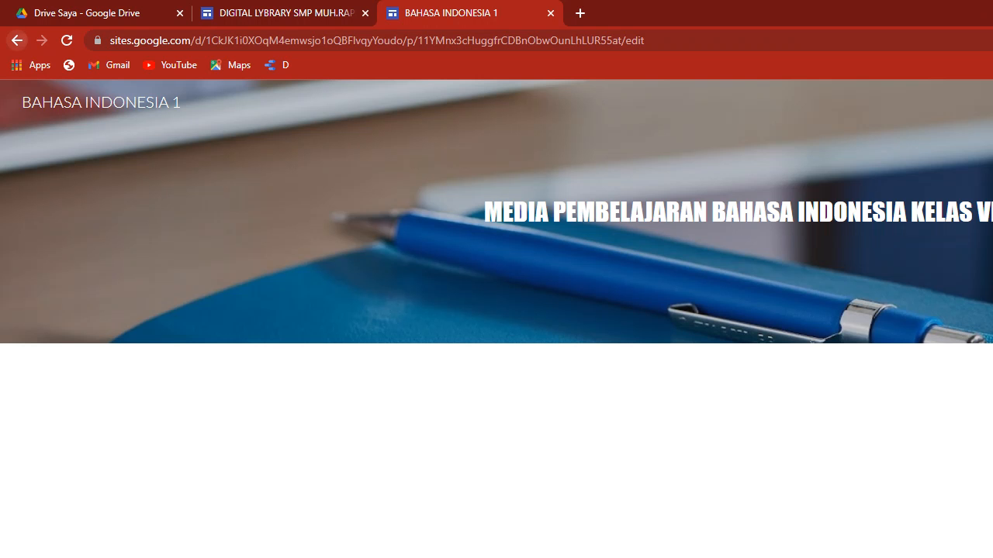
pyautogui.click(17, 41)
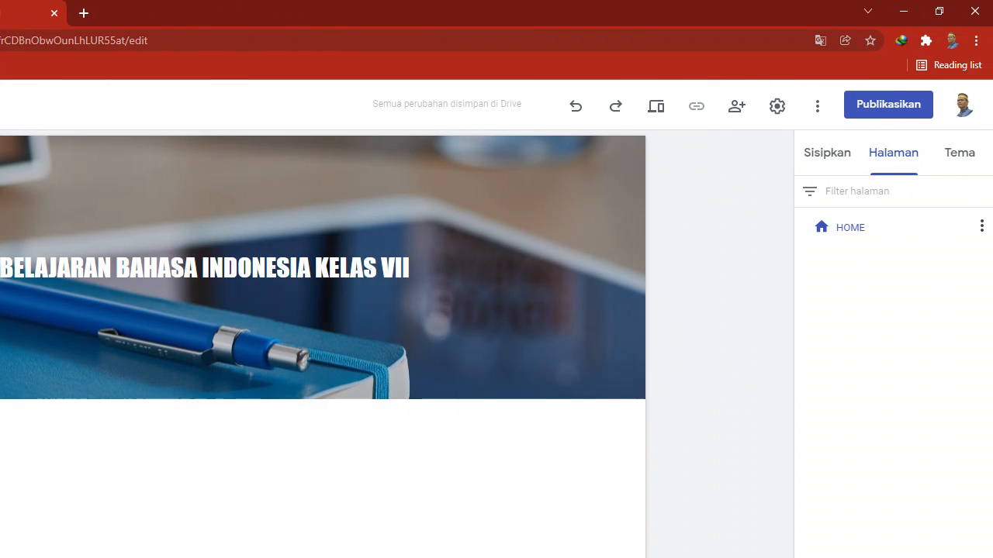
pyautogui.click(982, 227)
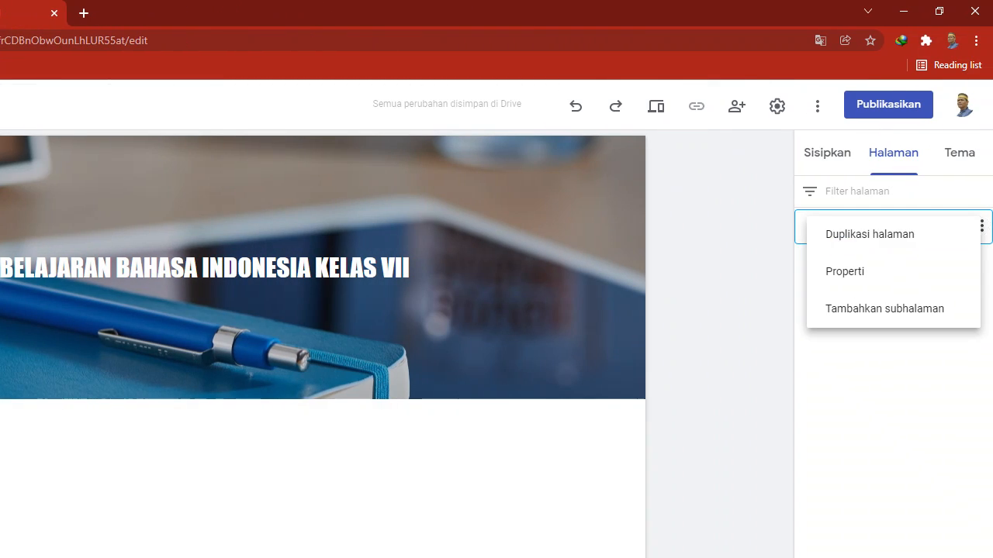
pyautogui.click(893, 395)
# Step: Add a new page named "HOME" and delete this duplicate page
pyautogui.click(893, 474)
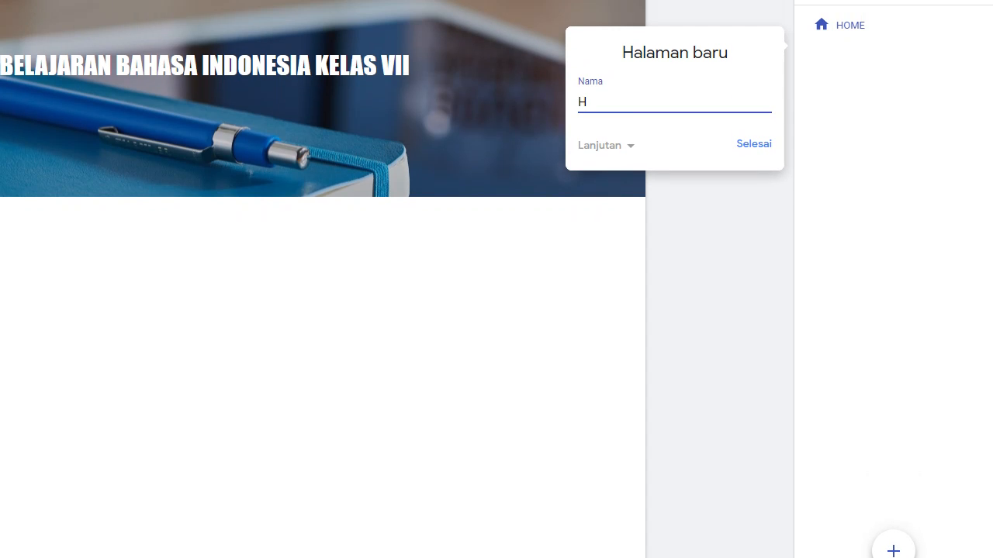
pyautogui.write('OME')
pyautogui.press('Return')
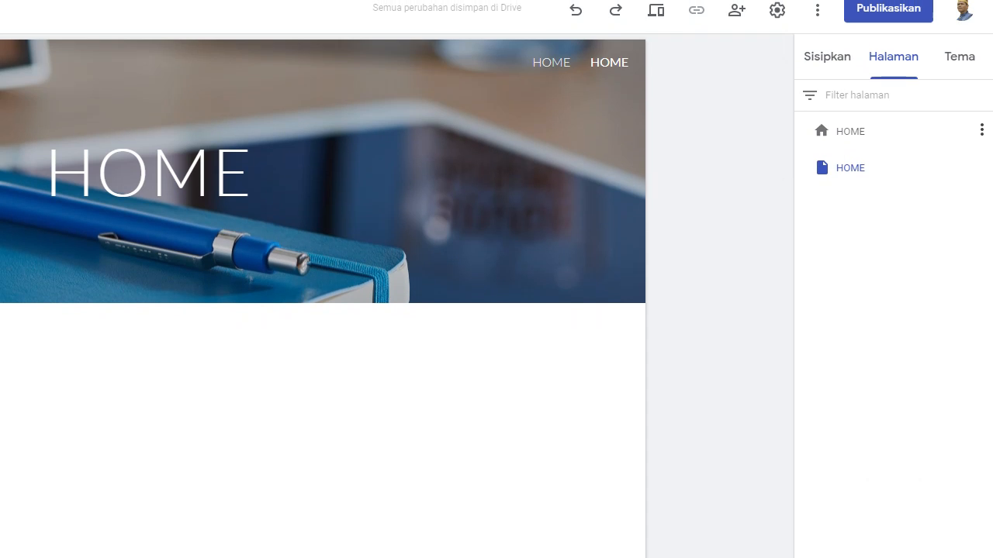
pyautogui.click(981, 167)
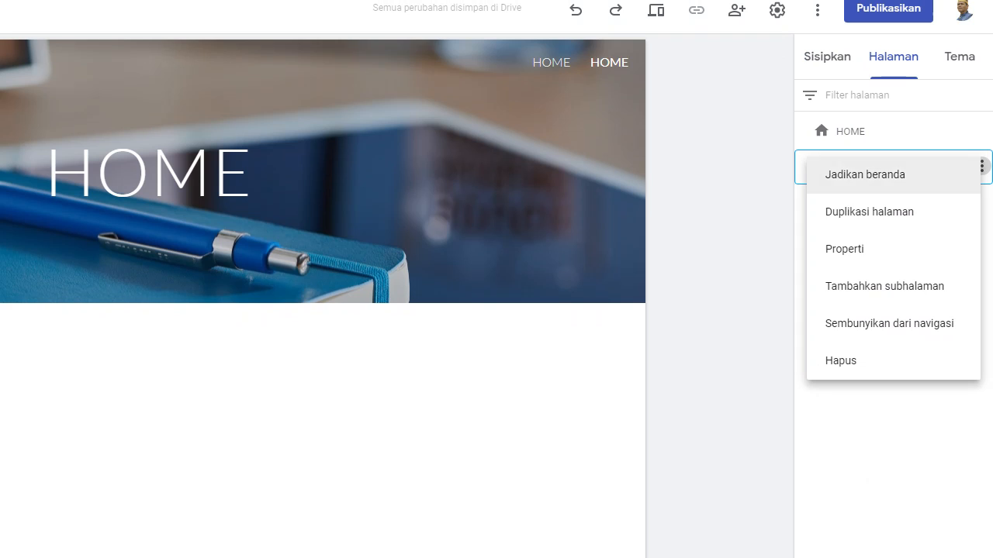
pyautogui.click(853, 361)
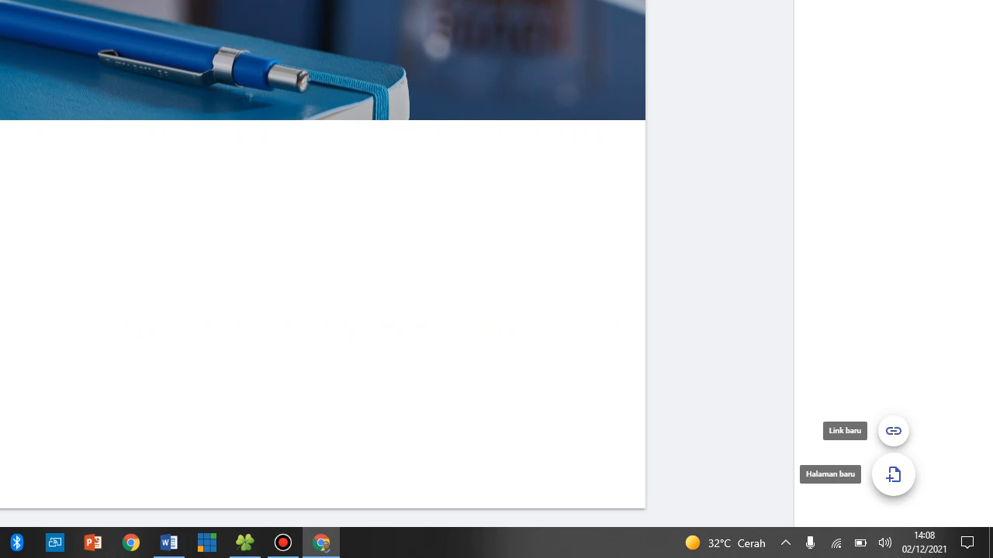
# Step: Add a new page named "Profil Sekolah" and check the navigation between it and the HOME page
pyautogui.click(893, 474)
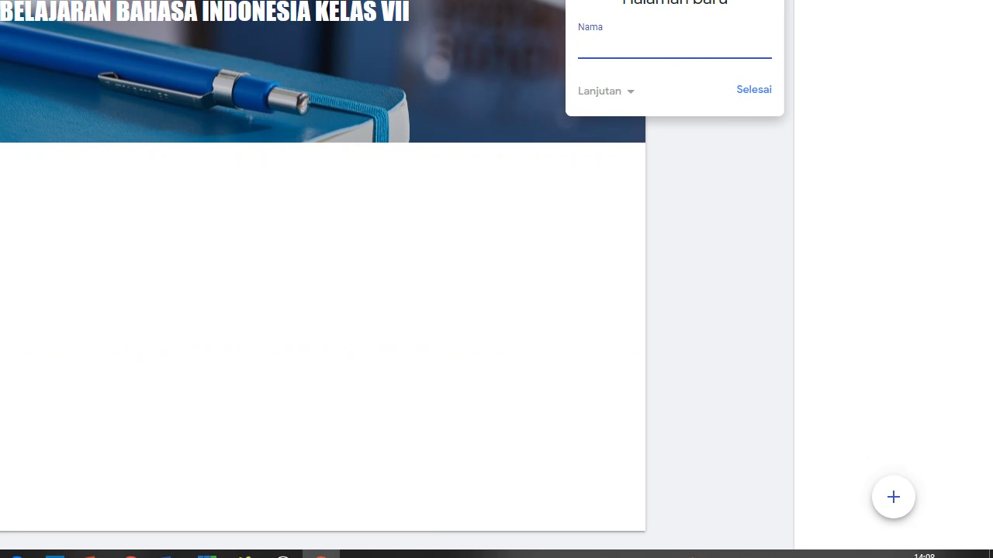
pyautogui.press('Escape')
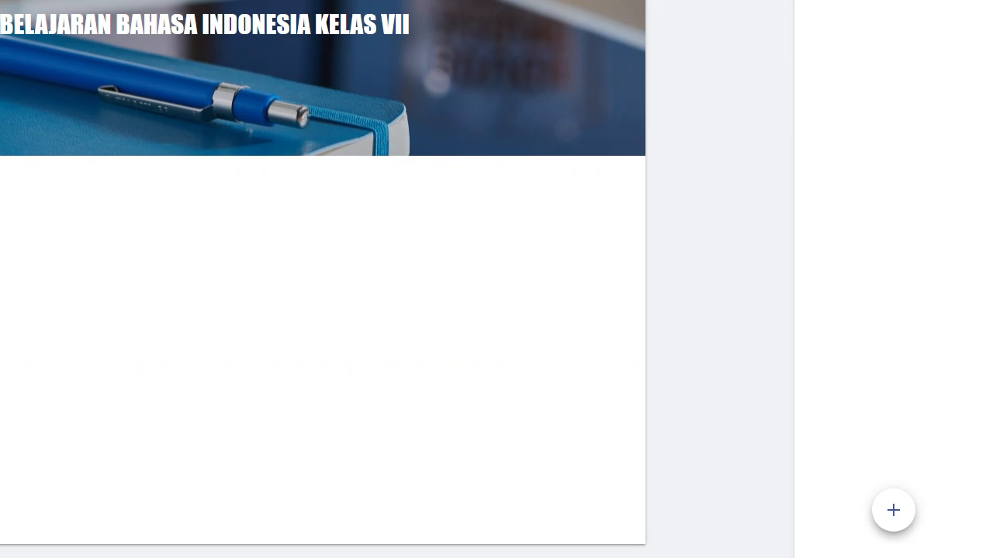
pyautogui.moveTo(894, 510)
pyautogui.click(893, 474)
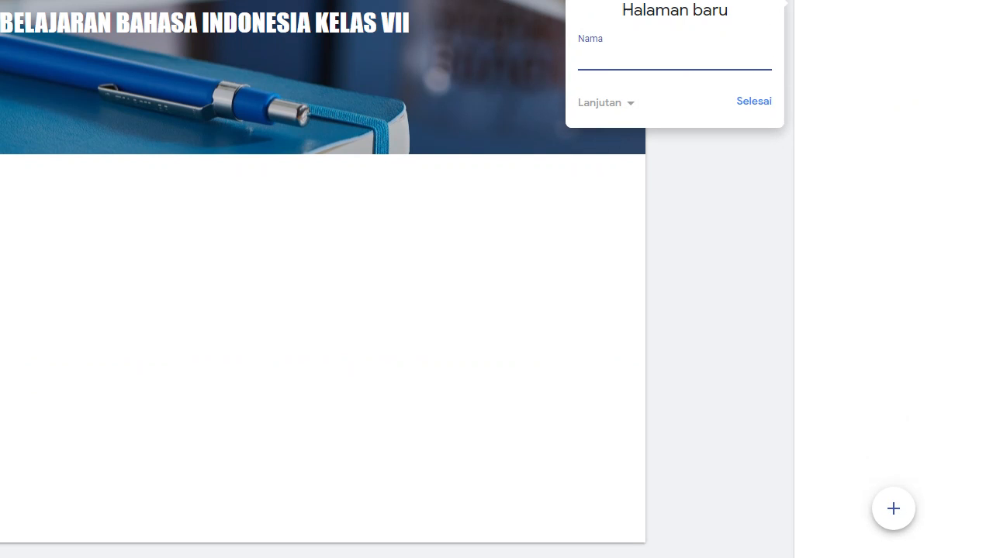
pyautogui.write('Profil Sekolah')
pyautogui.press('Return')
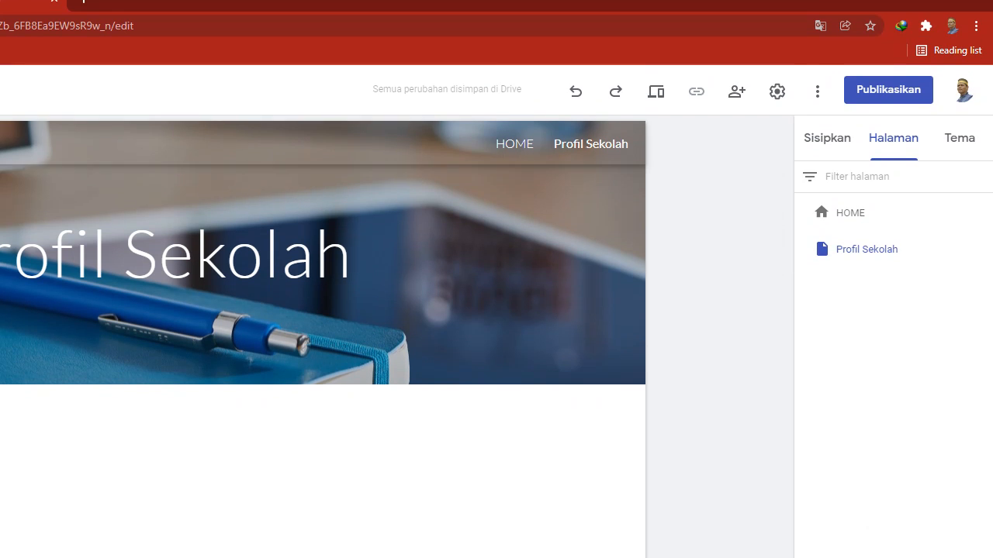
pyautogui.click(514, 145)
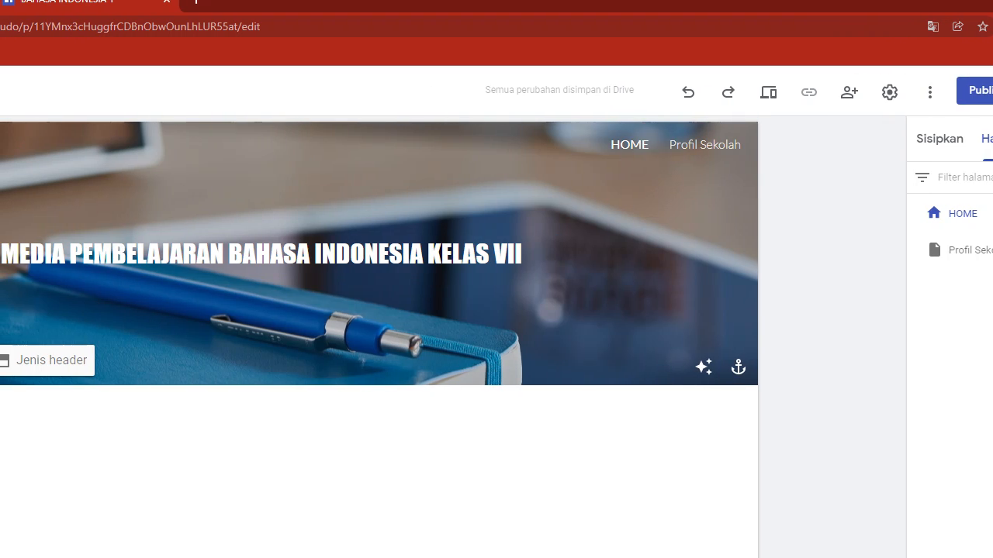
pyautogui.click(705, 145)
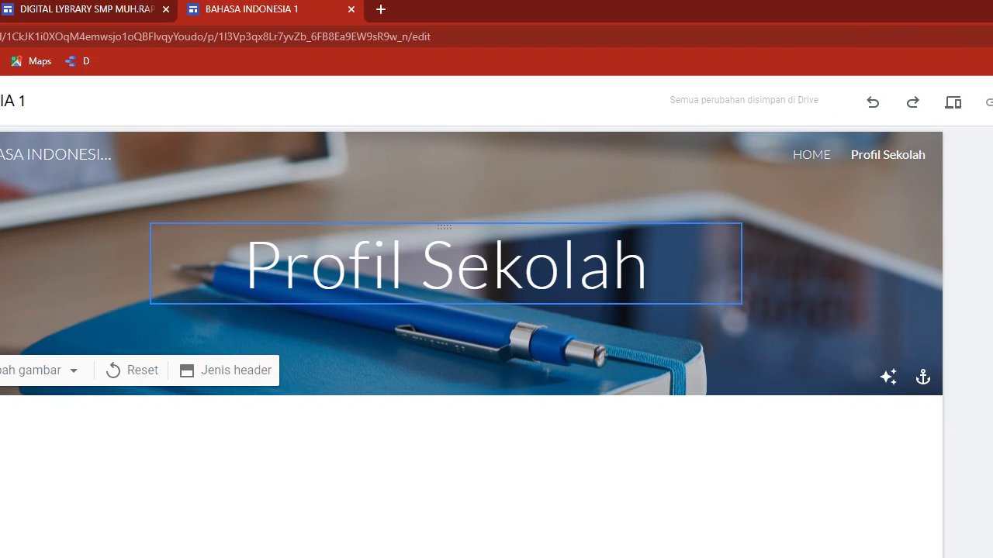
# Step: Format the "Profil Sekolah" header title with the smaller Judul heading style, bold, at font size 60
pyautogui.moveTo(245, 265); pyautogui.dragTo(650, 265)
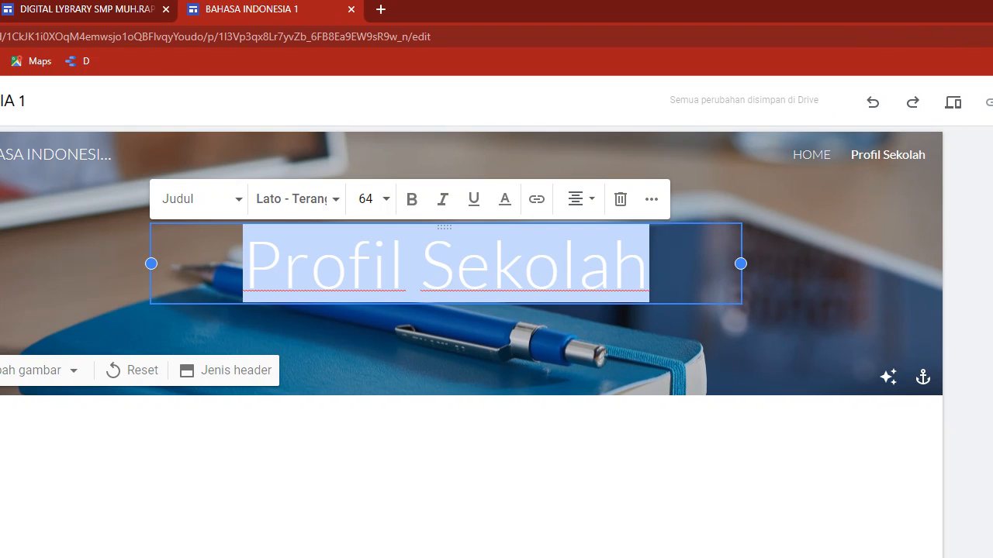
pyautogui.click(200, 199)
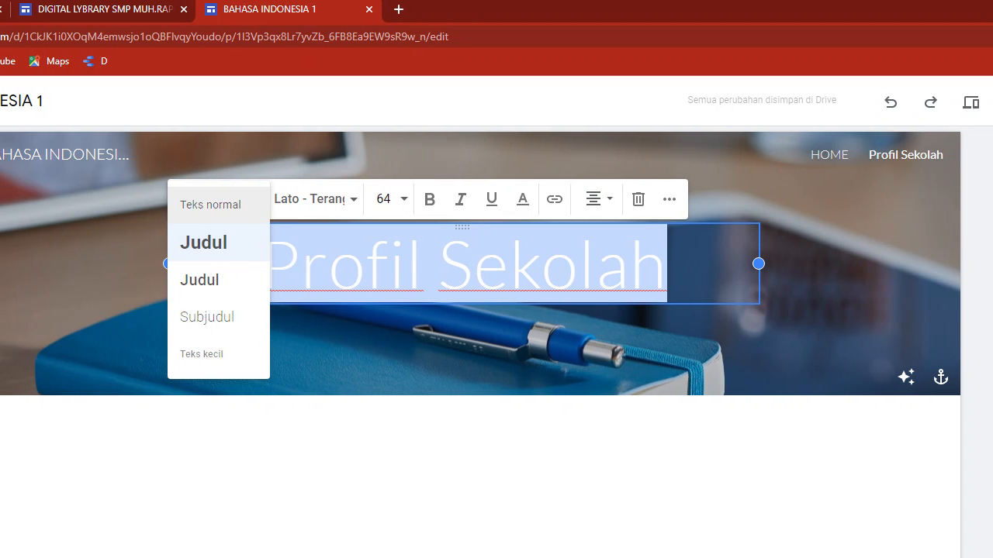
pyautogui.click(231, 280)
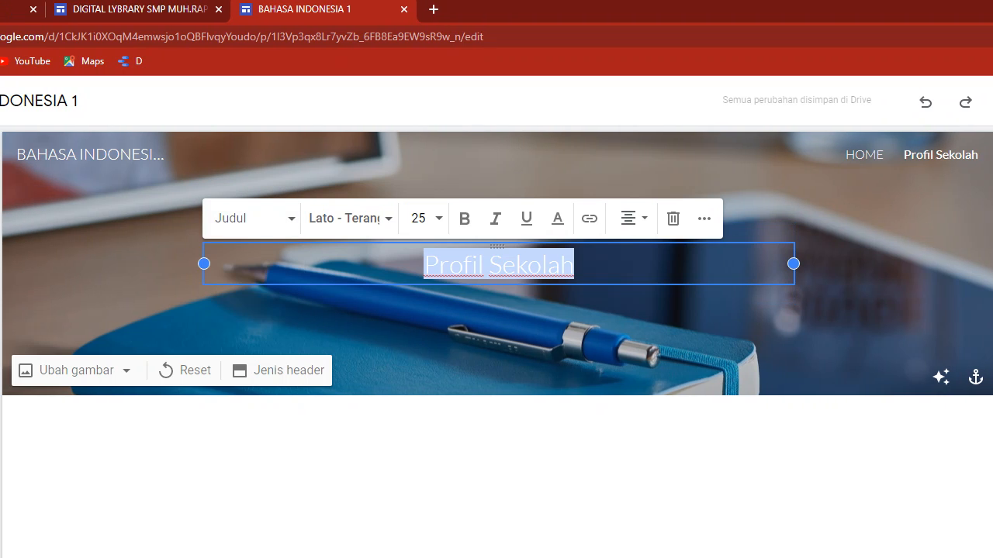
pyautogui.click(463, 218)
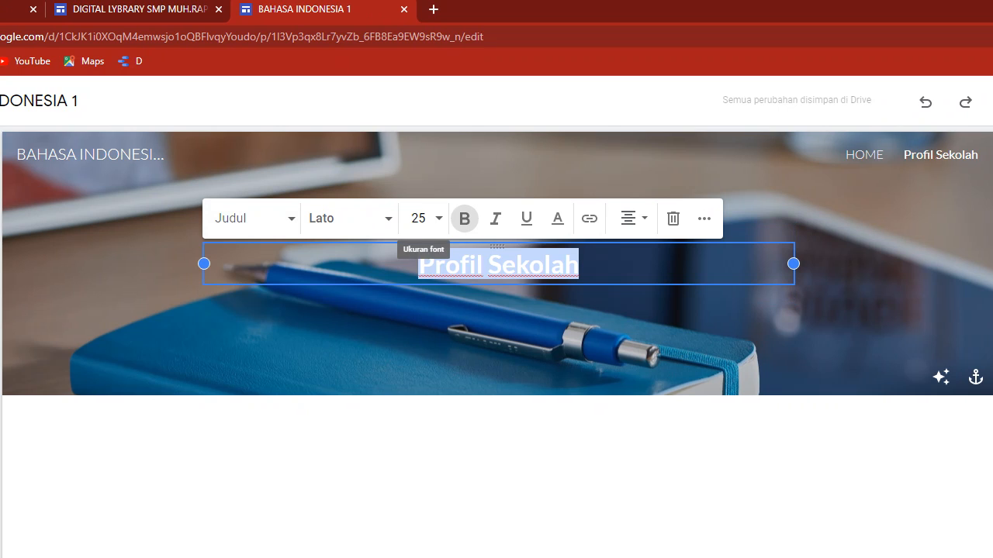
pyautogui.click(419, 218)
pyautogui.scroll(-3, 423, 427)
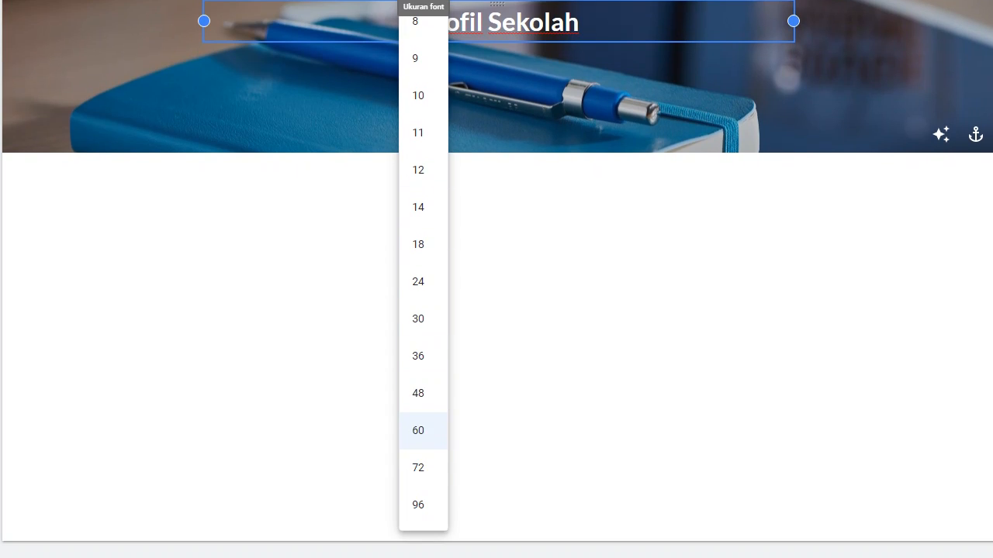
pyautogui.click(418, 505)
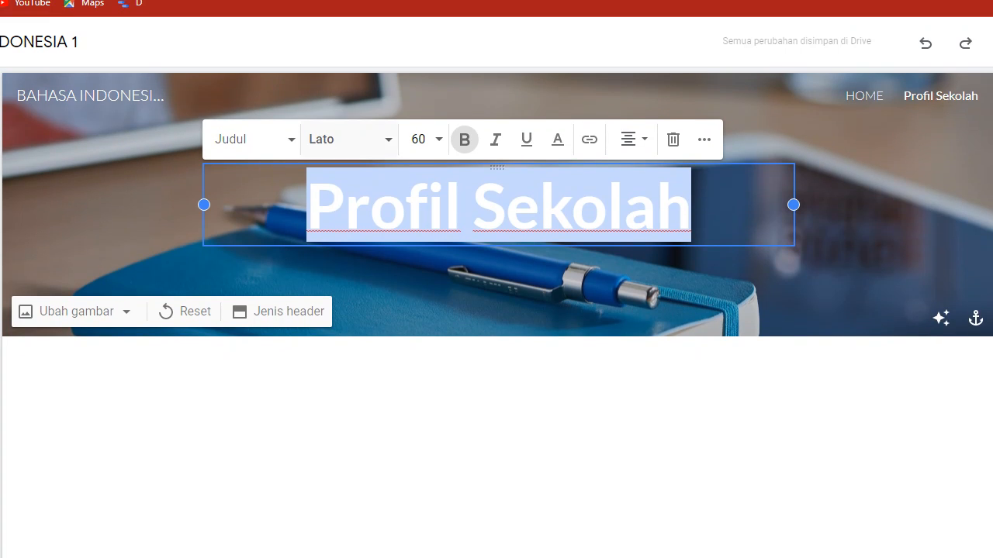
pyautogui.click(349, 143)
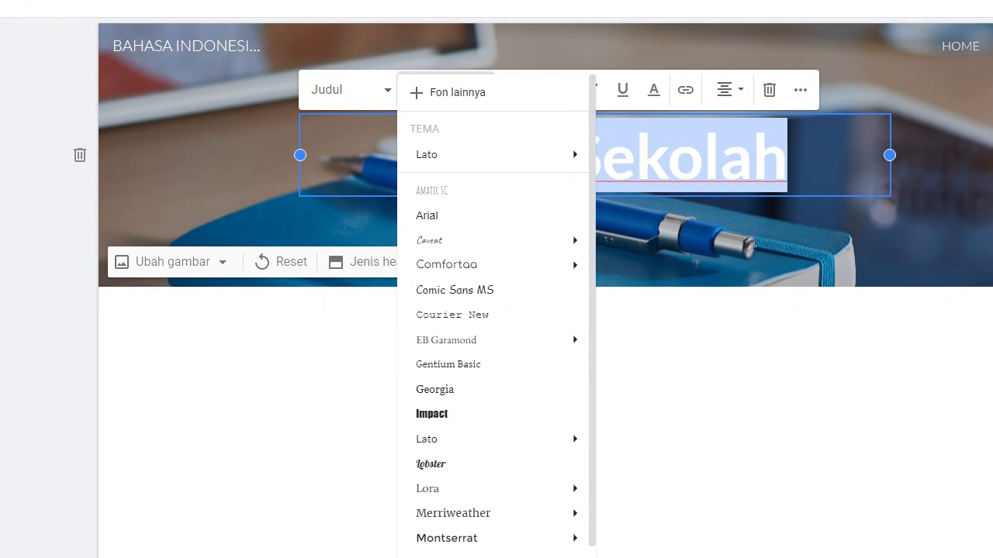
pyautogui.click(352, 365)
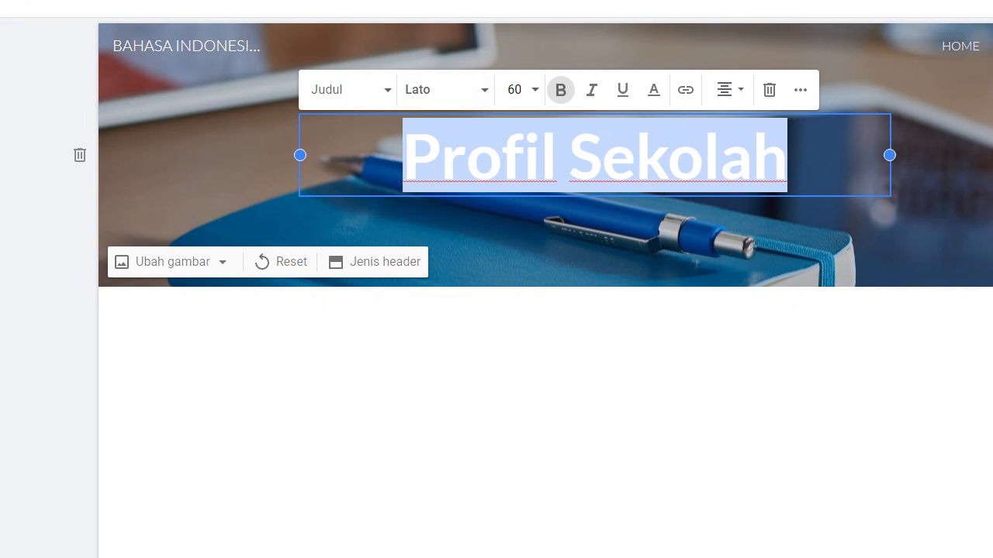
pyautogui.press('Escape')
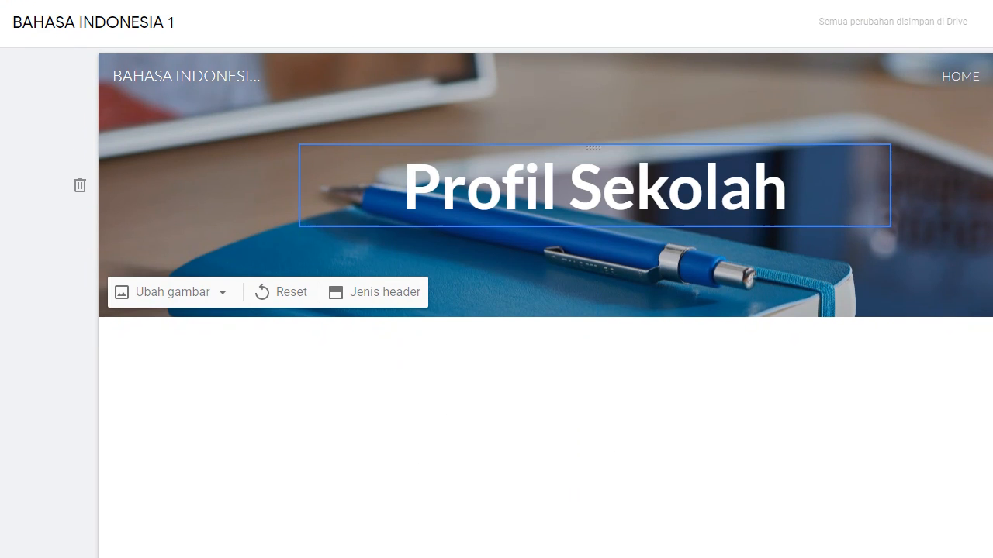
# Step: Color the word "Profil" in the page's header title red
pyautogui.moveTo(404, 187); pyautogui.dragTo(548, 187)
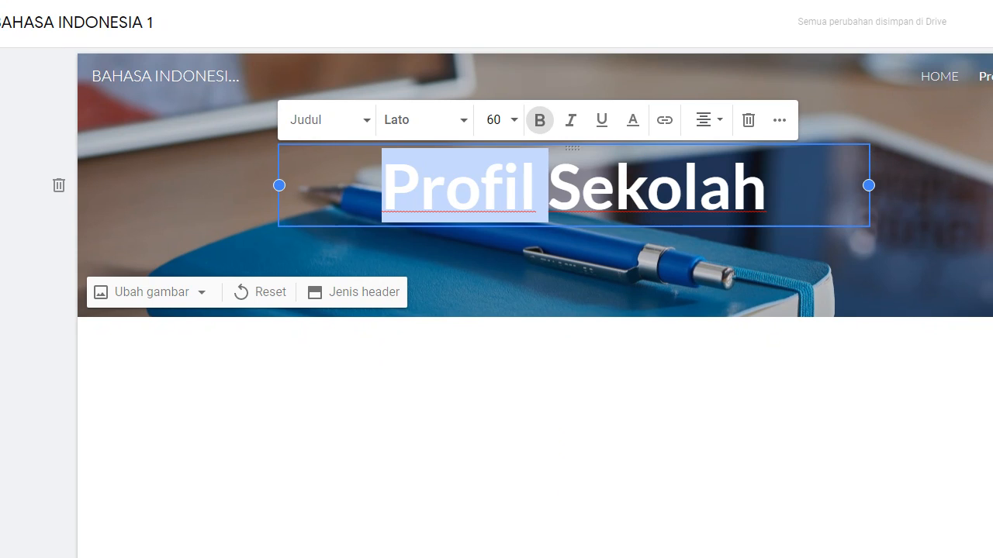
pyautogui.click(633, 119)
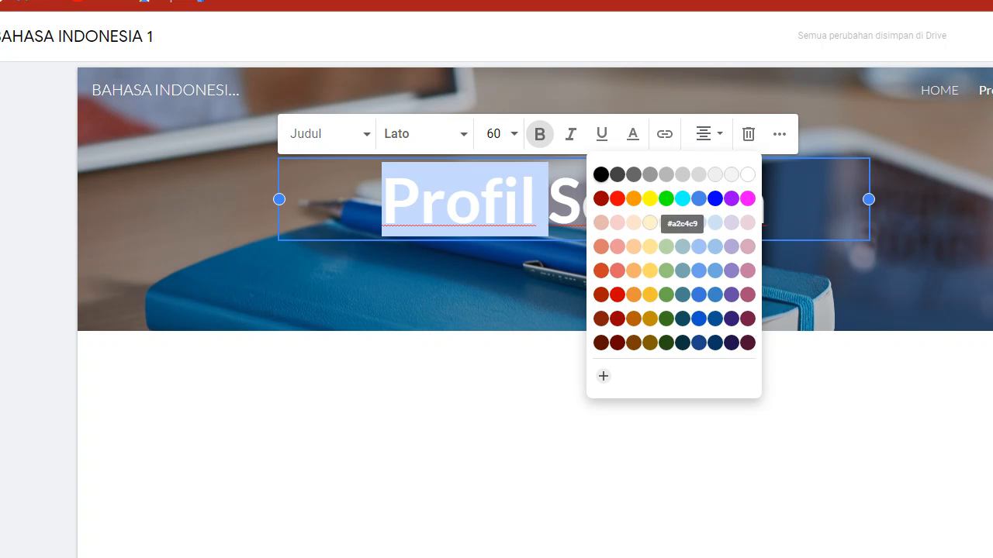
pyautogui.click(618, 295)
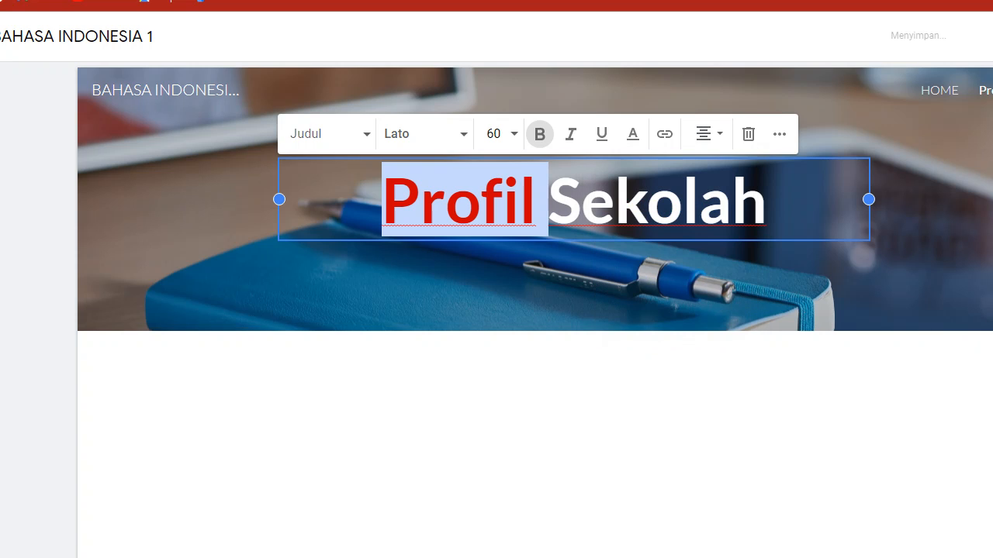
pyautogui.click(621, 411)
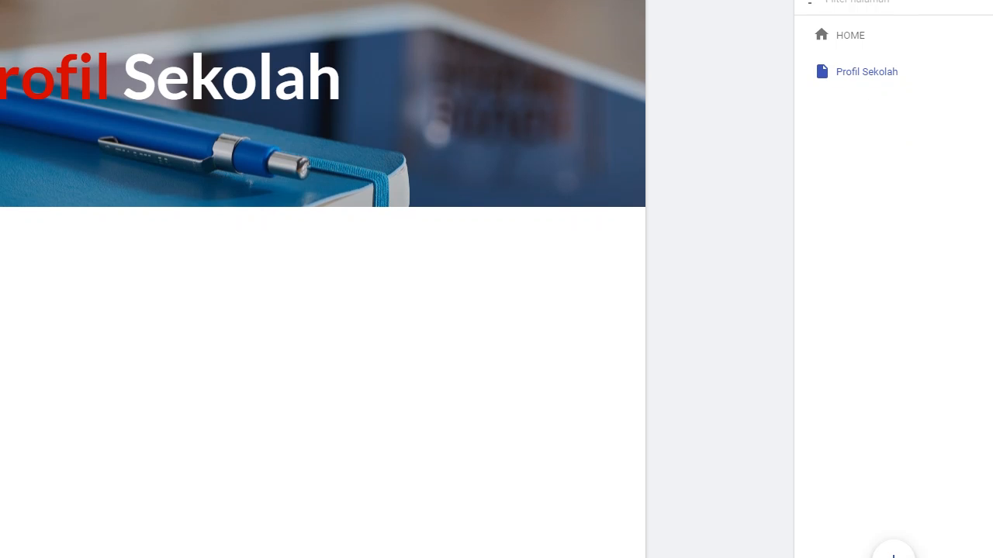
# Step: View the DIGITAL LYBRARY SMP site's page navigation as a reference and return to the BAHASA INDONESIA 1 site
pyautogui.moveTo(893, 554)
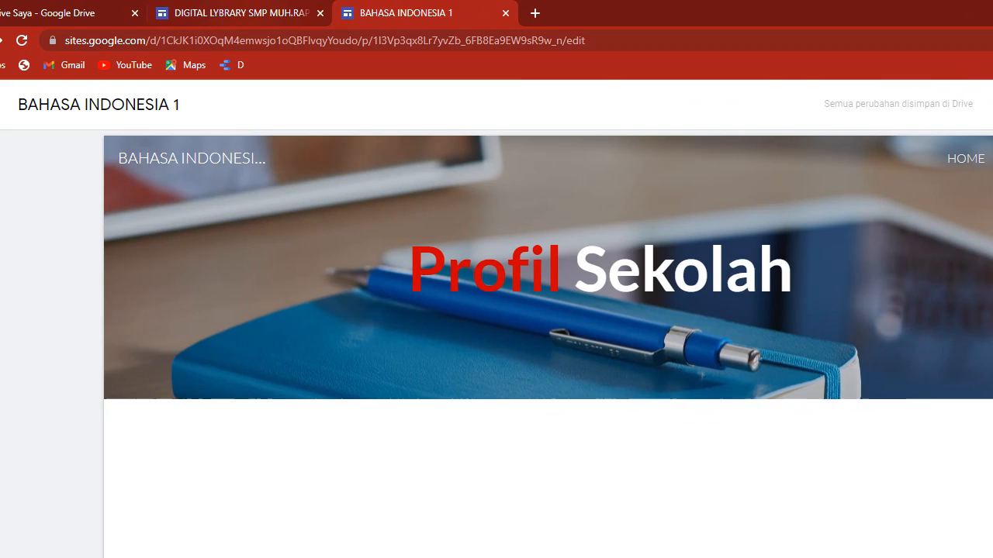
pyautogui.click(241, 13)
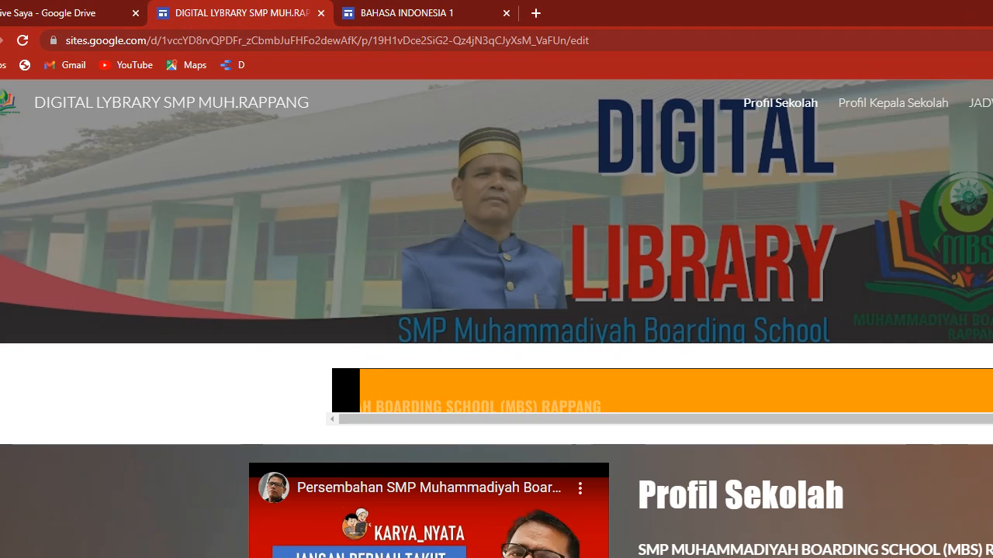
pyautogui.click(418, 13)
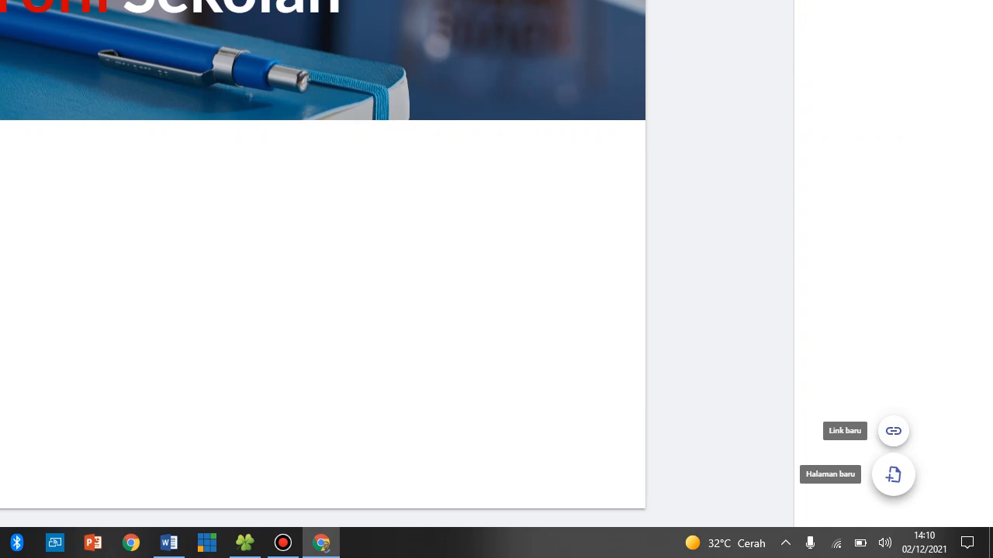
# Step: Add a new page named "RPP" and move the Profil Sekolah page above it in the page order
pyautogui.click(892, 474)
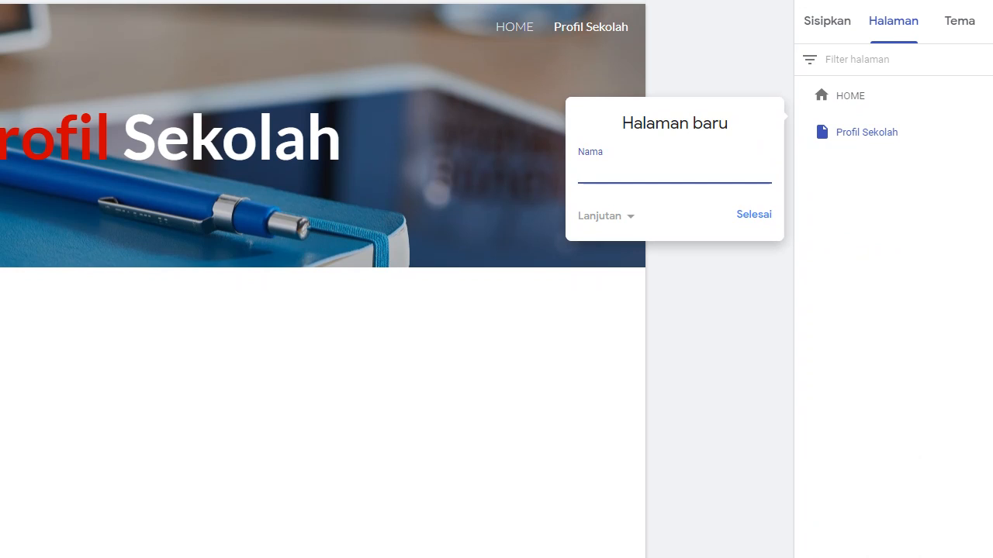
pyautogui.write('r')
pyautogui.press('BackSpace')
pyautogui.write('RPP')
pyautogui.press('Return')
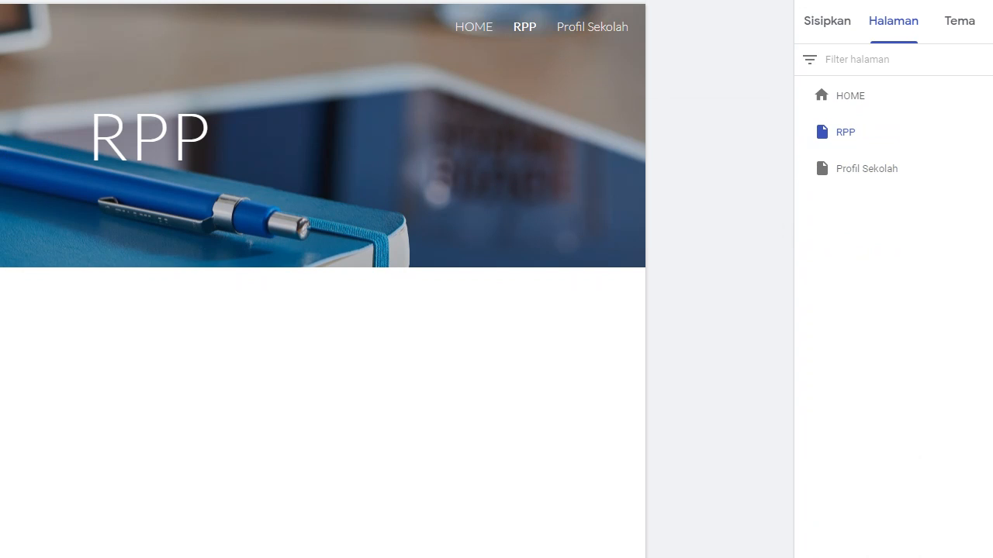
pyautogui.moveTo(866, 168); pyautogui.dragTo(888, 130)
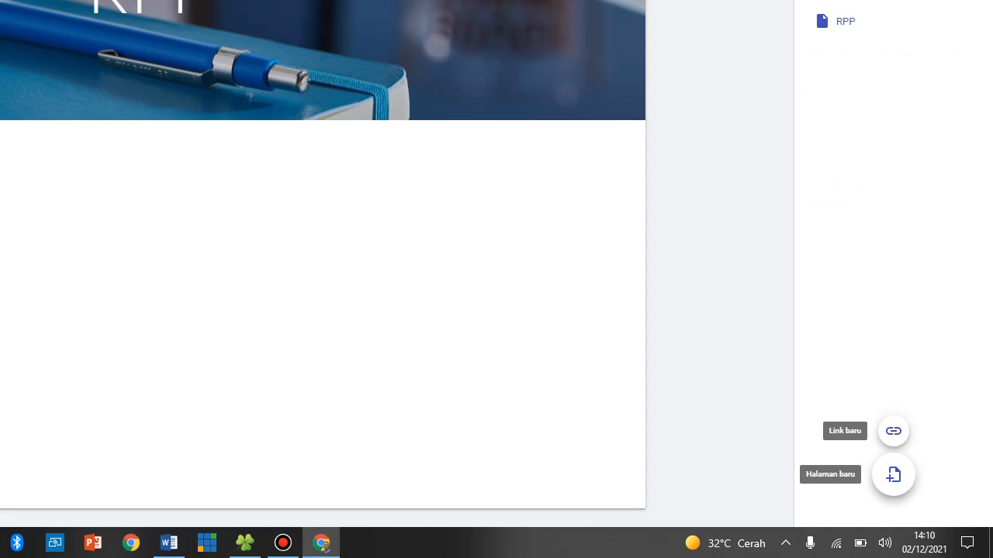
# Step: Add a new page named "MODUL PEMBELAJARAN" to the site
pyautogui.click(892, 474)
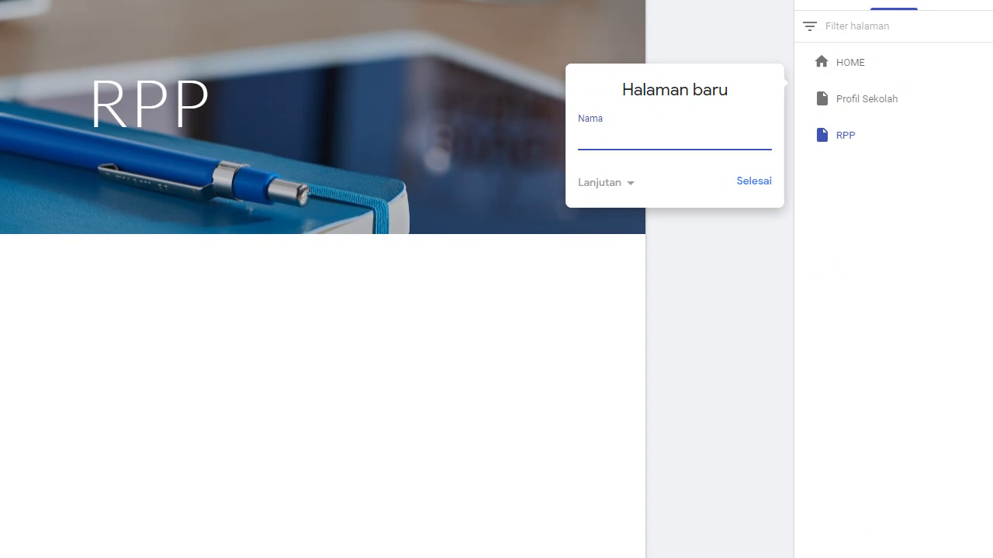
pyautogui.write('MODUL PEMBELAJA')
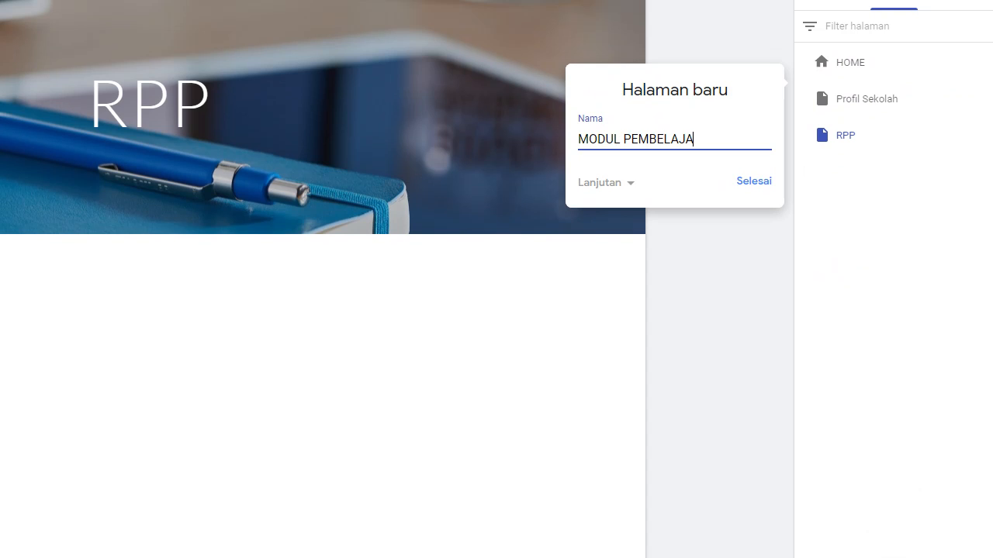
pyautogui.write('RAN')
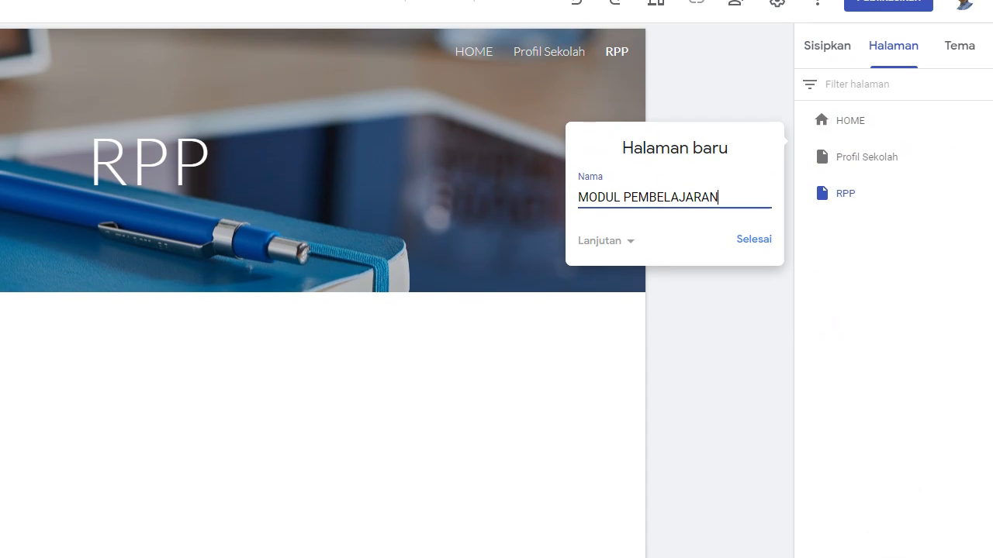
pyautogui.press('Return')
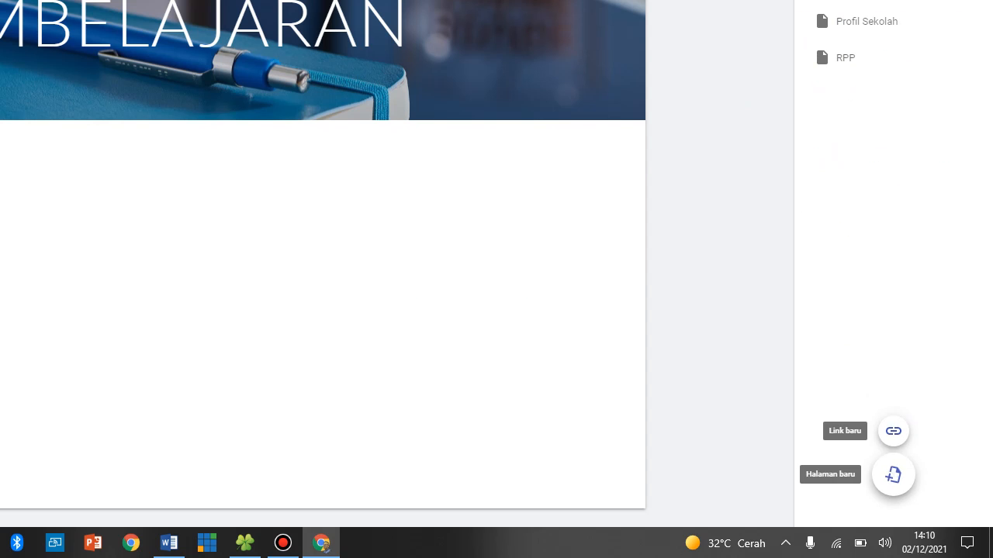
# Step: Add a new page named "BUKU PAKET" to the site
pyautogui.click(893, 474)
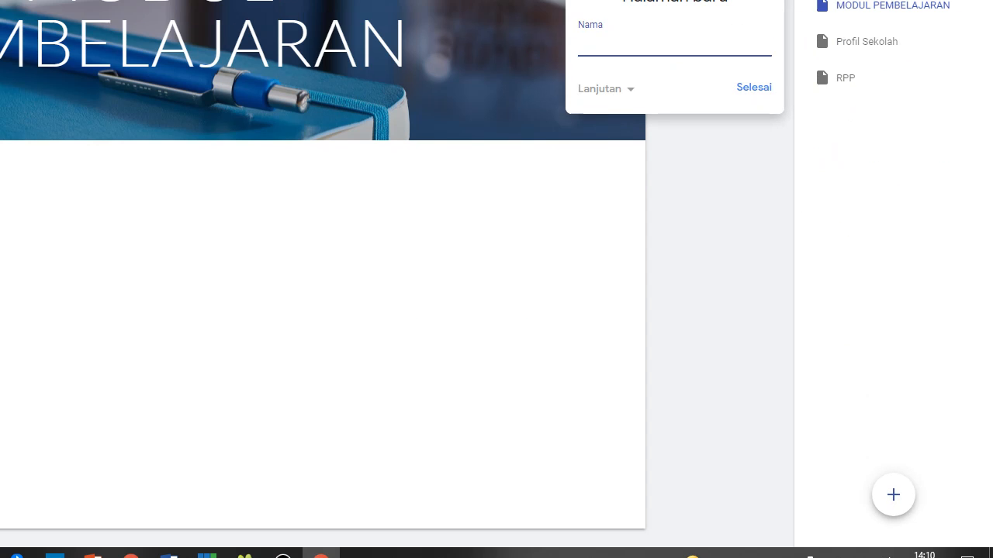
pyautogui.write('BUKU P')
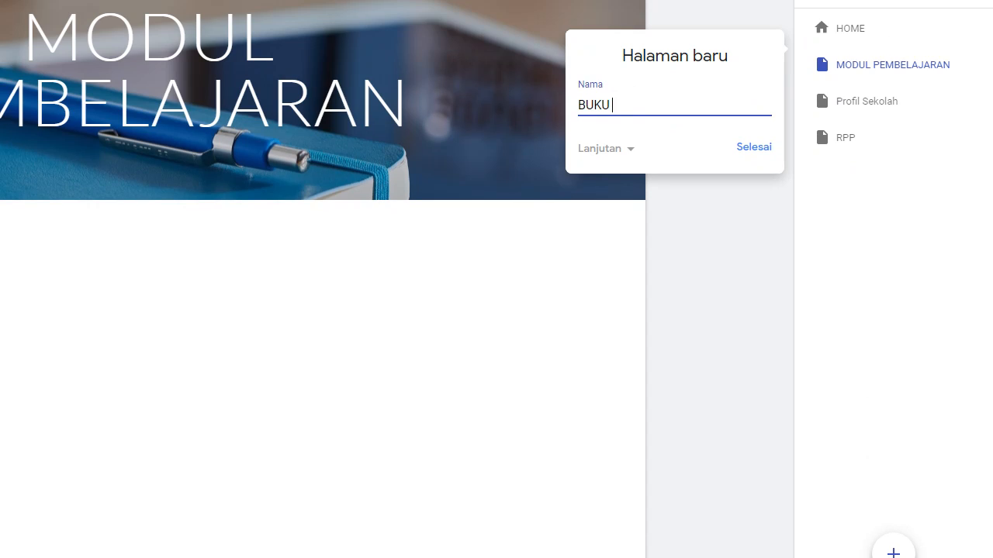
pyautogui.write('AKET')
pyautogui.press('Return')
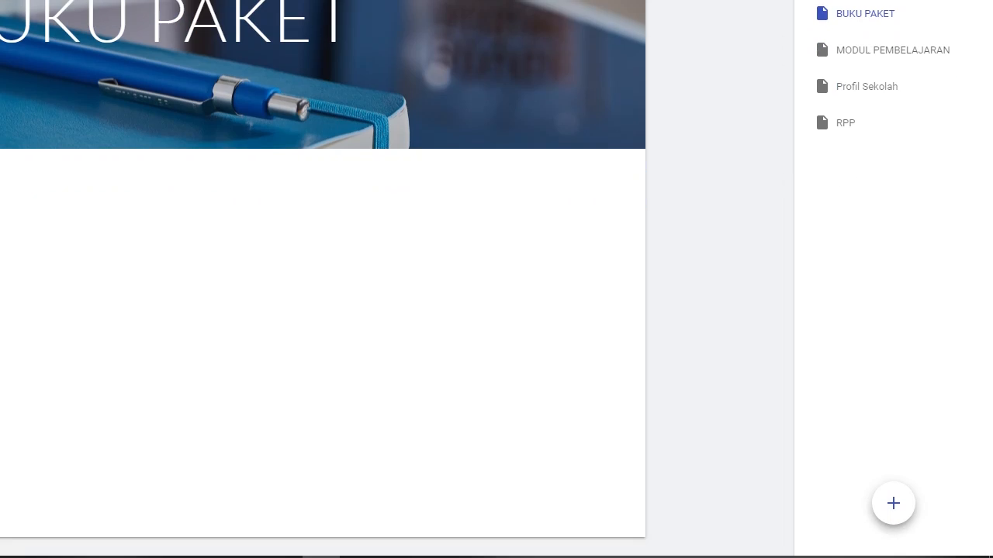
# Step: Add a new page named "VIDEO PEMBELAJARN" to the site
pyautogui.click(893, 474)
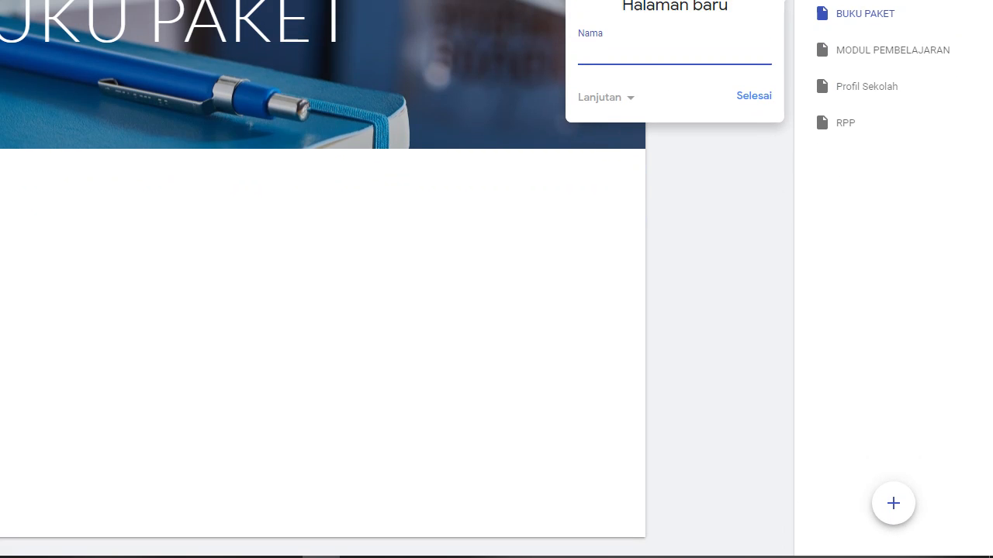
pyautogui.write('VIDE')
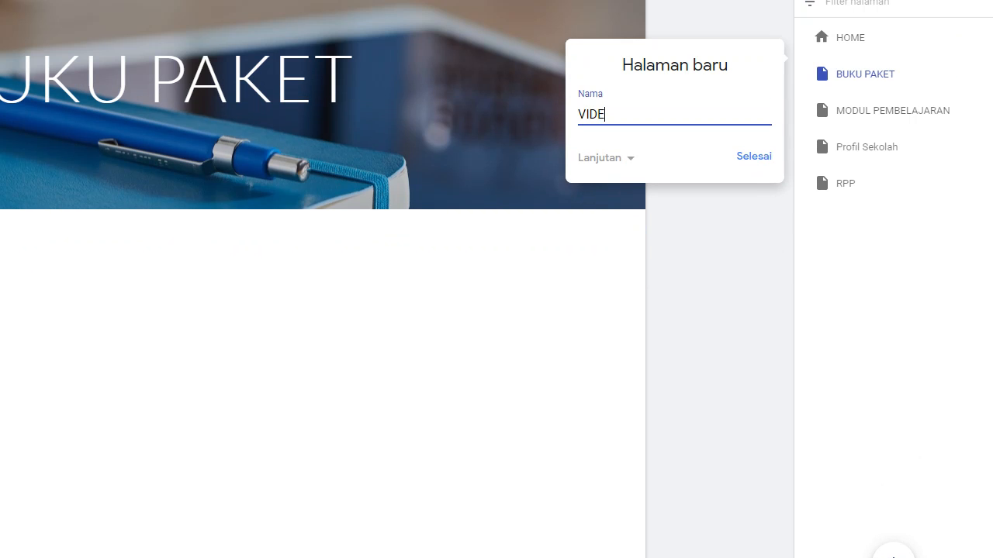
pyautogui.write('O PEMBELAJAR')
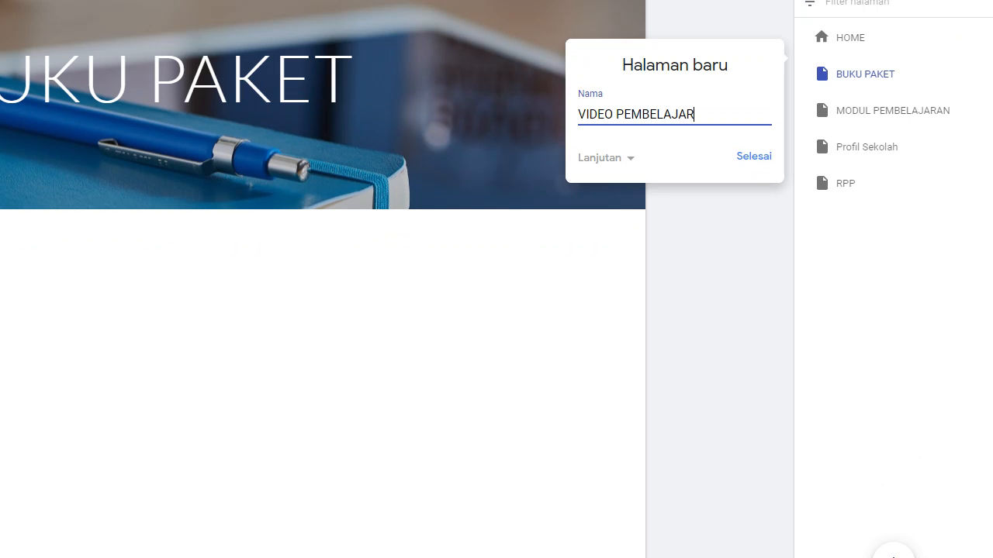
pyautogui.write('N')
pyautogui.click(754, 156)
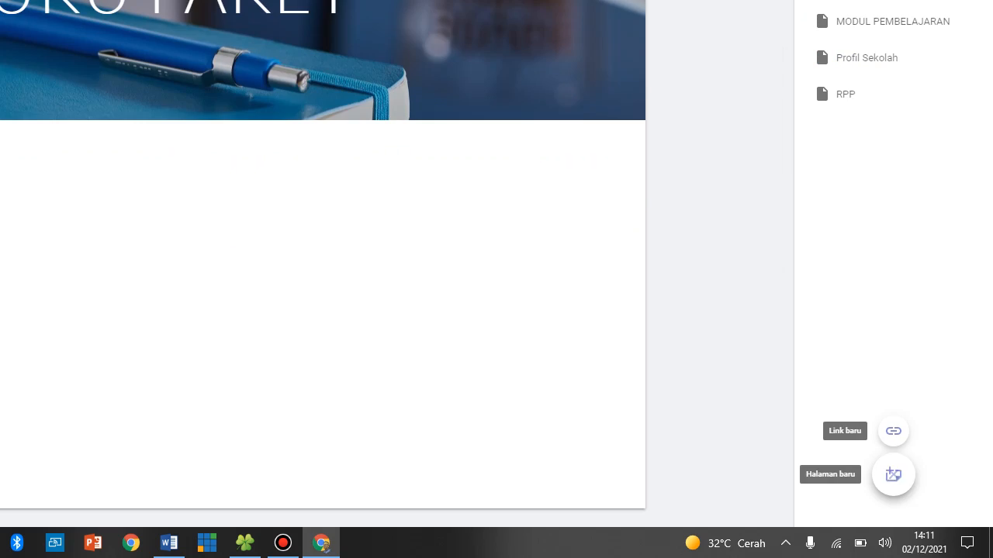
# Step: Add a new page named "ABSENSI" to the site
pyautogui.click(893, 555)
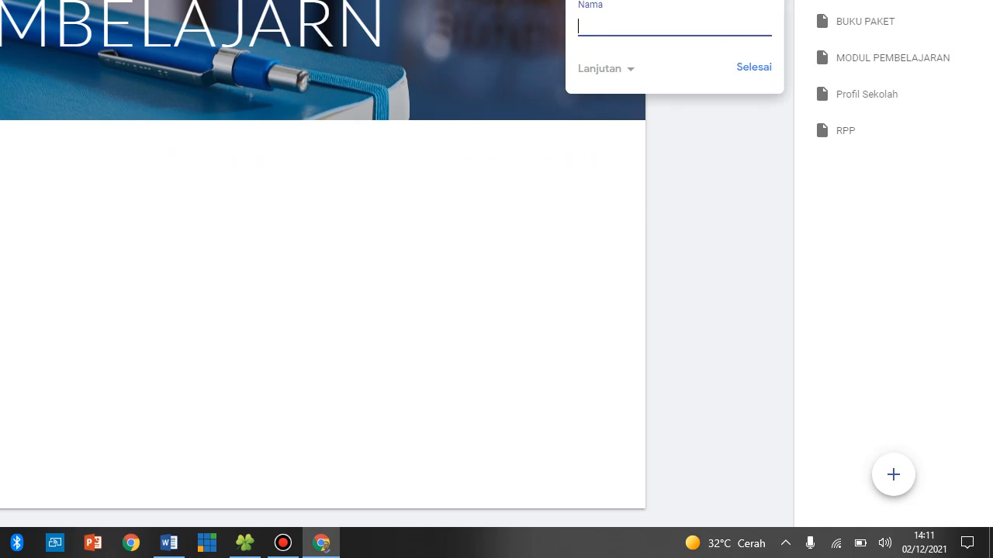
pyautogui.write('ABSENSI')
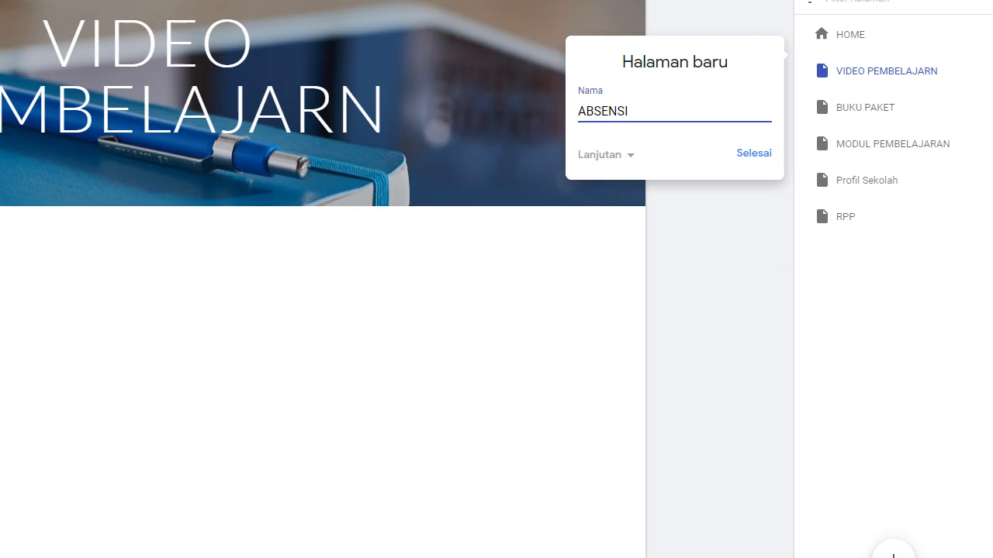
pyautogui.click(754, 67)
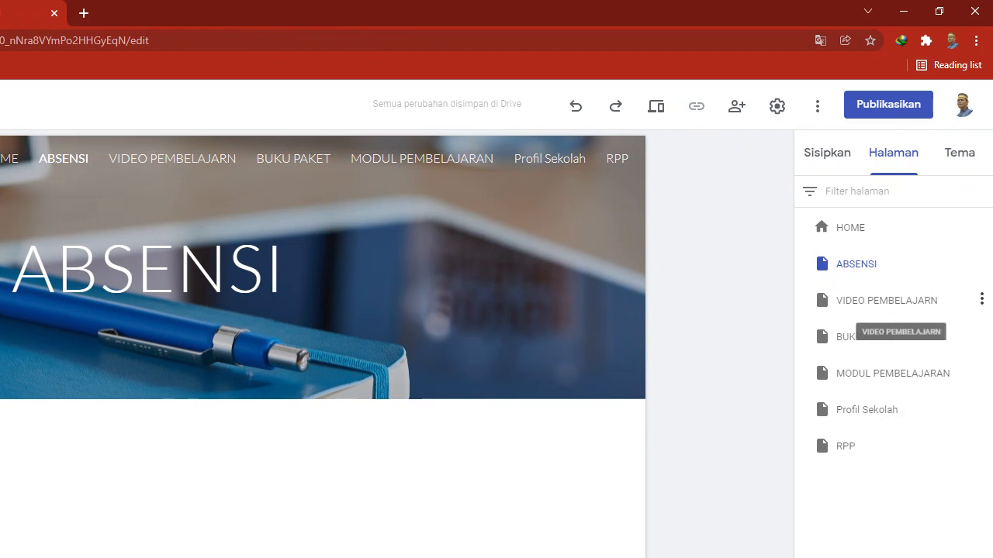
# Step: Reorder the site pages so Profil Sekolah and RPP directly follow HOME and ABSENSI comes last
pyautogui.moveTo(892, 268); pyautogui.dragTo(893, 481)
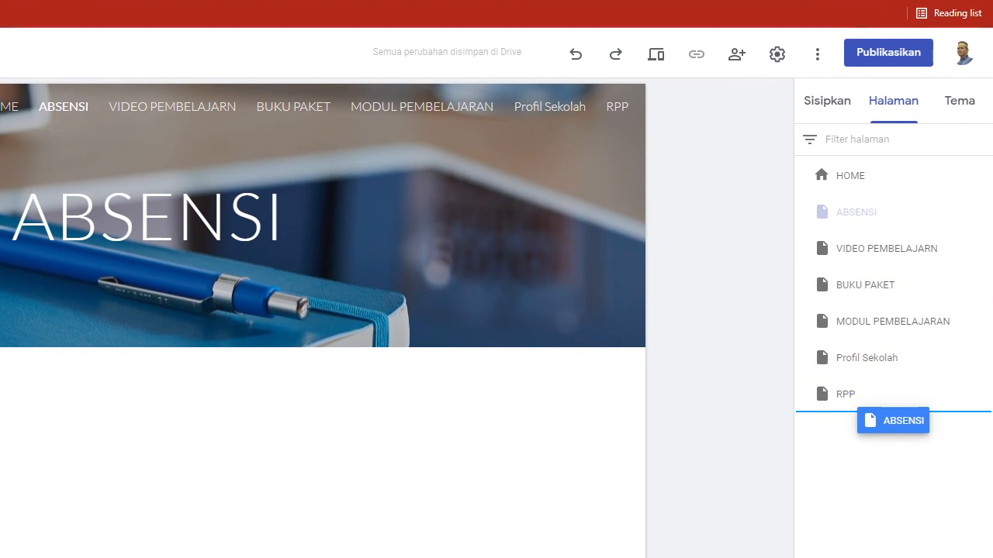
pyautogui.moveTo(893, 422); pyautogui.dragTo(892, 419)
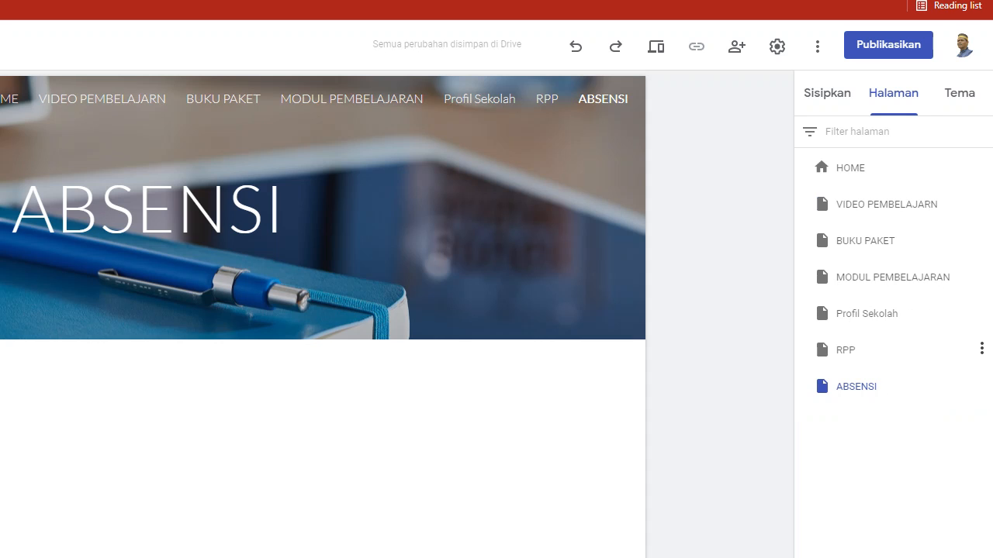
pyautogui.moveTo(892, 353); pyautogui.dragTo(864, 233)
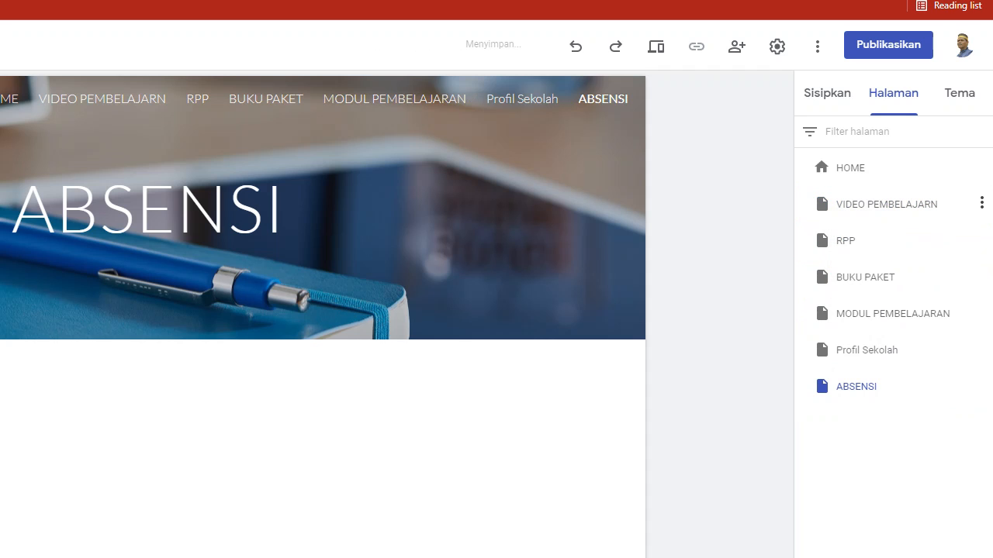
pyautogui.moveTo(892, 350); pyautogui.dragTo(892, 204)
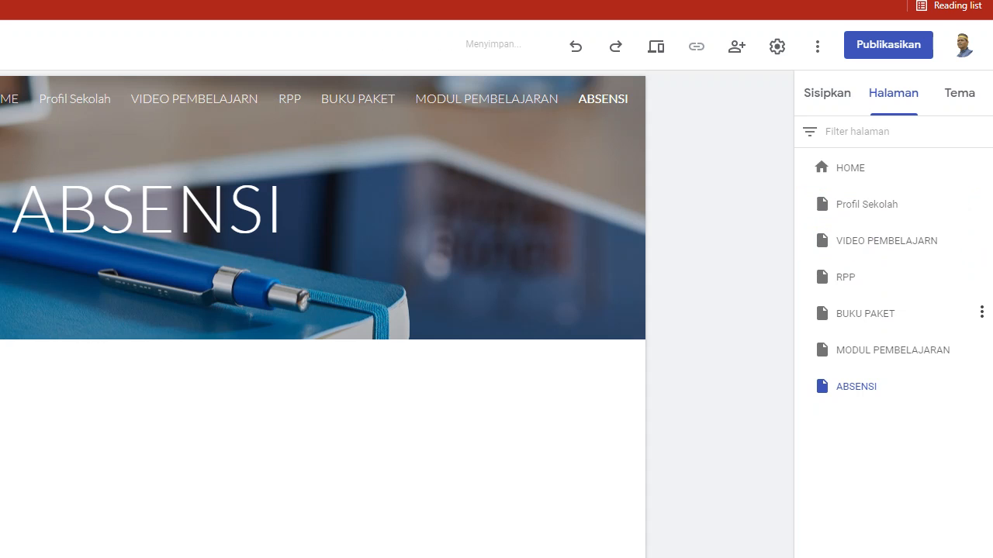
pyautogui.moveTo(870, 247); pyautogui.dragTo(857, 232)
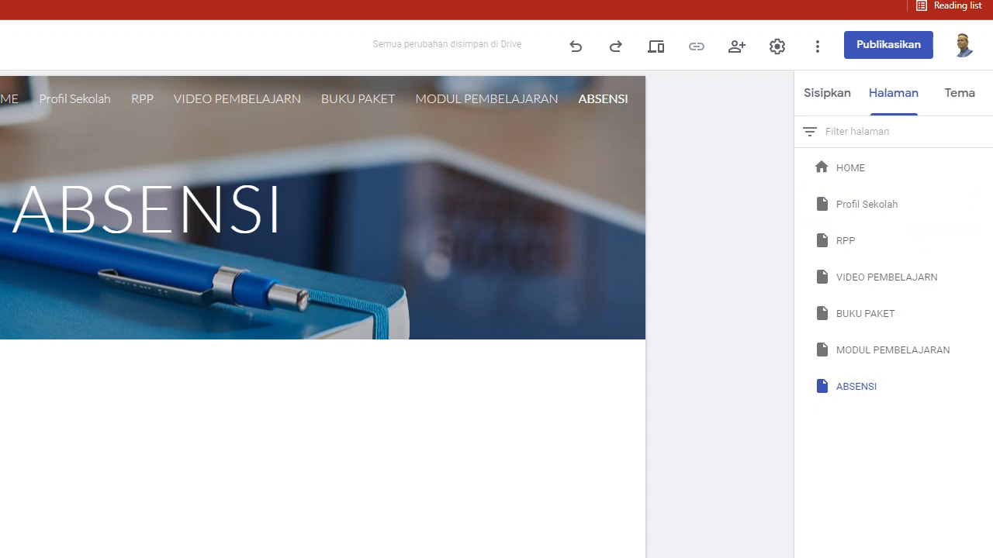
# Step: Add a subpage named "RPP 1" under the RPP page
pyautogui.click(892, 228)
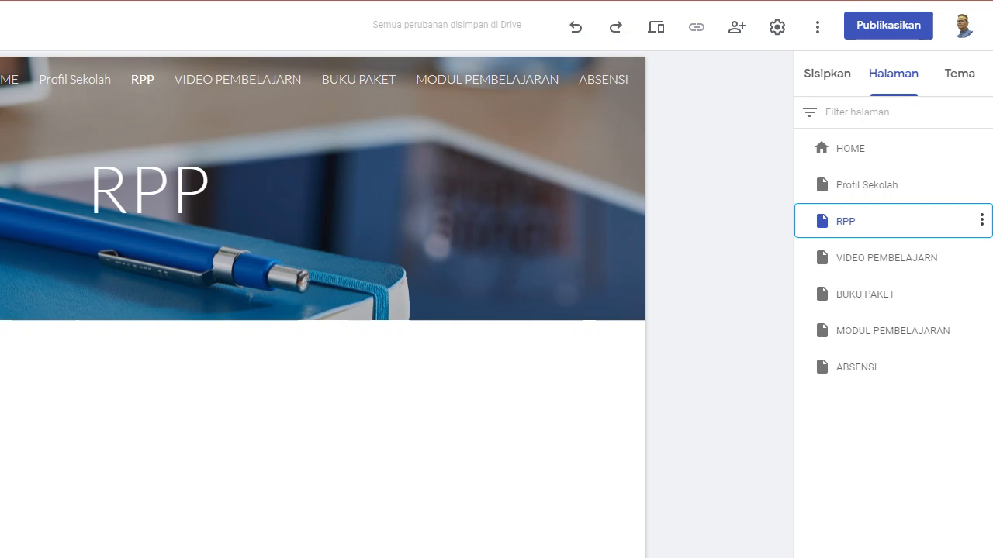
pyautogui.click(981, 220)
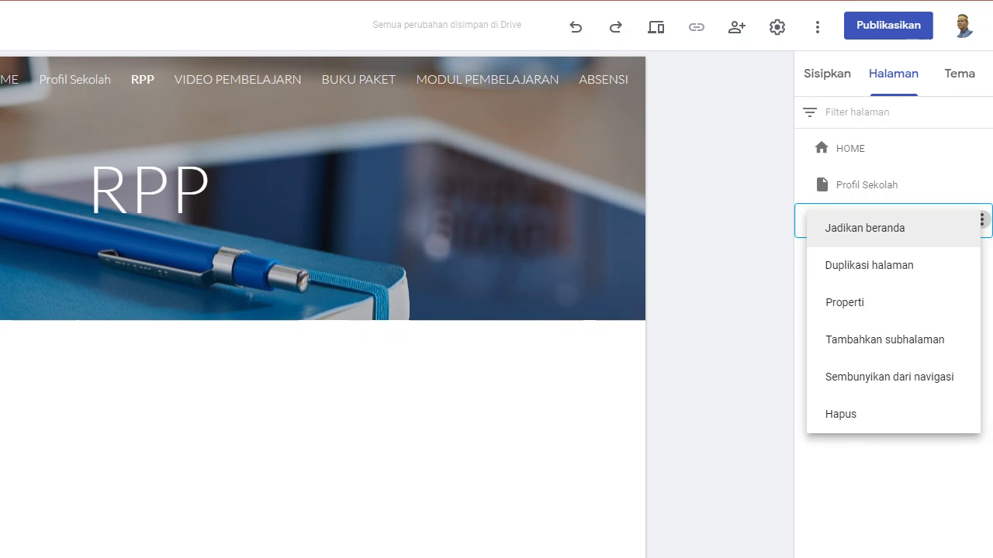
pyautogui.click(921, 340)
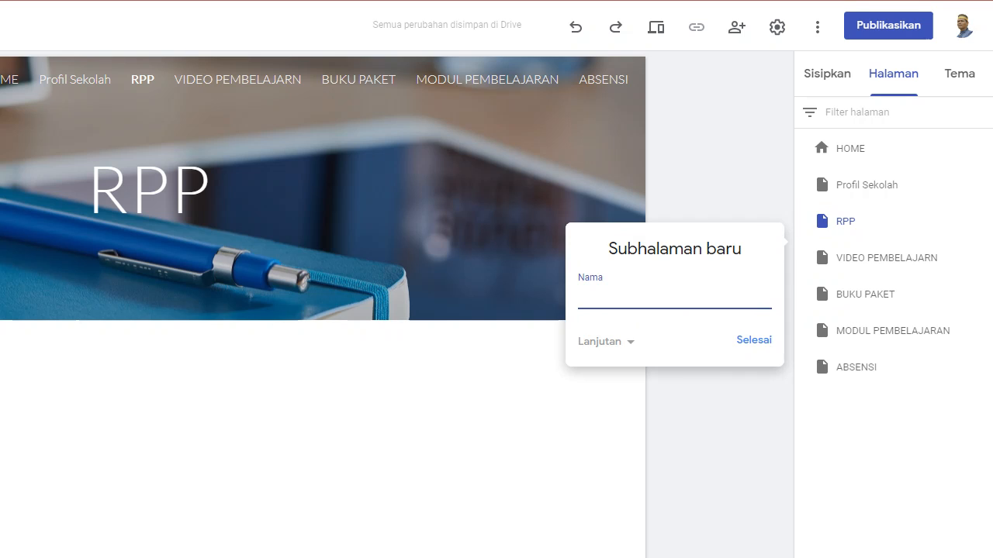
pyautogui.write('RPP 1')
pyautogui.click(754, 340)
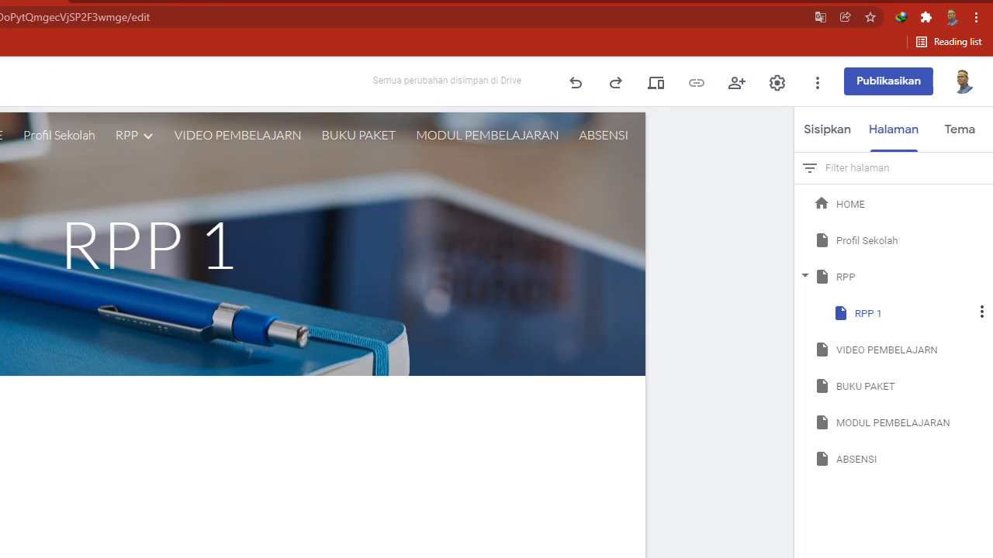
# Step: Add a second subpage named "RPP 2" under the RPP page
pyautogui.click(981, 276)
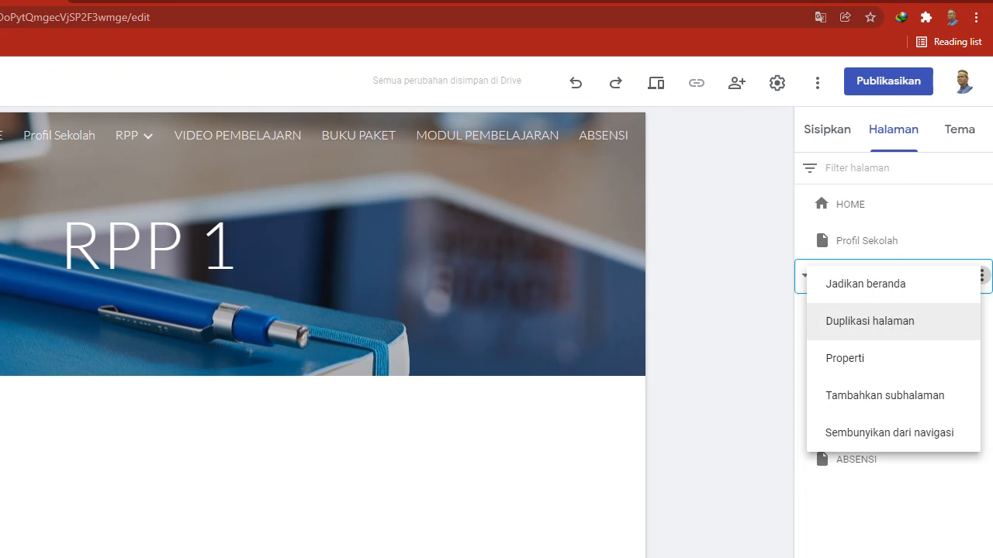
pyautogui.click(913, 396)
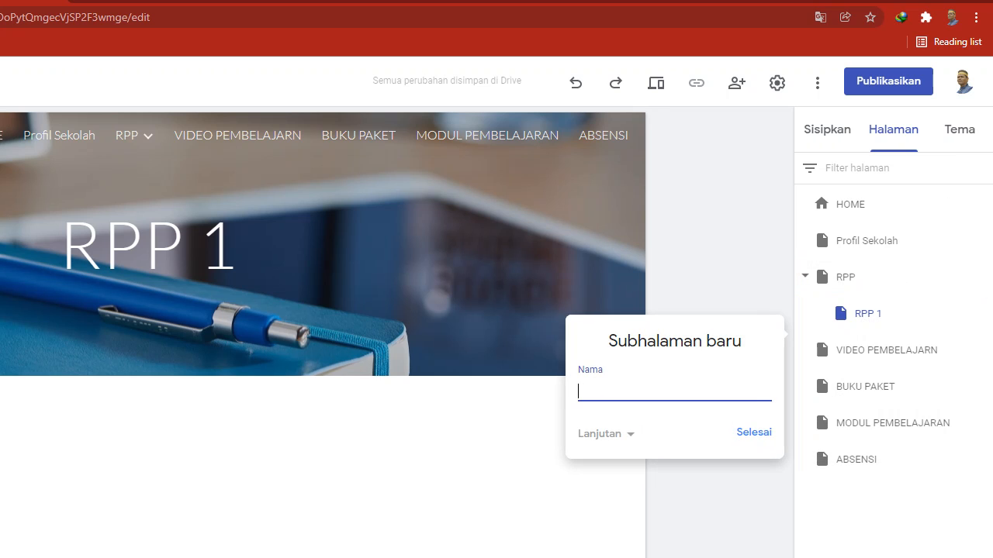
pyautogui.write('RPP 2')
pyautogui.press('Return')
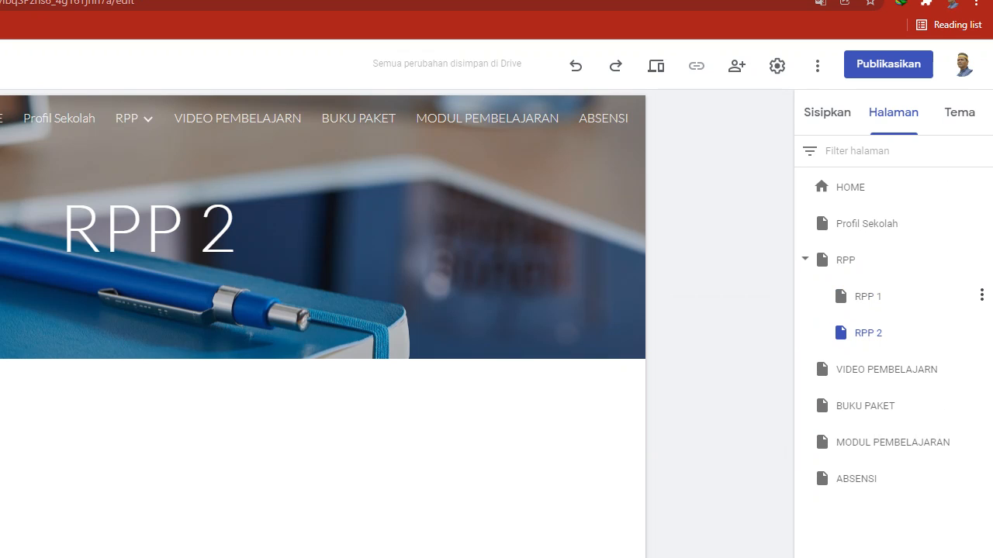
# Step: Add a subpage named "KOMPETENSI DASAR" under the RPP 1 page
pyautogui.click(982, 294)
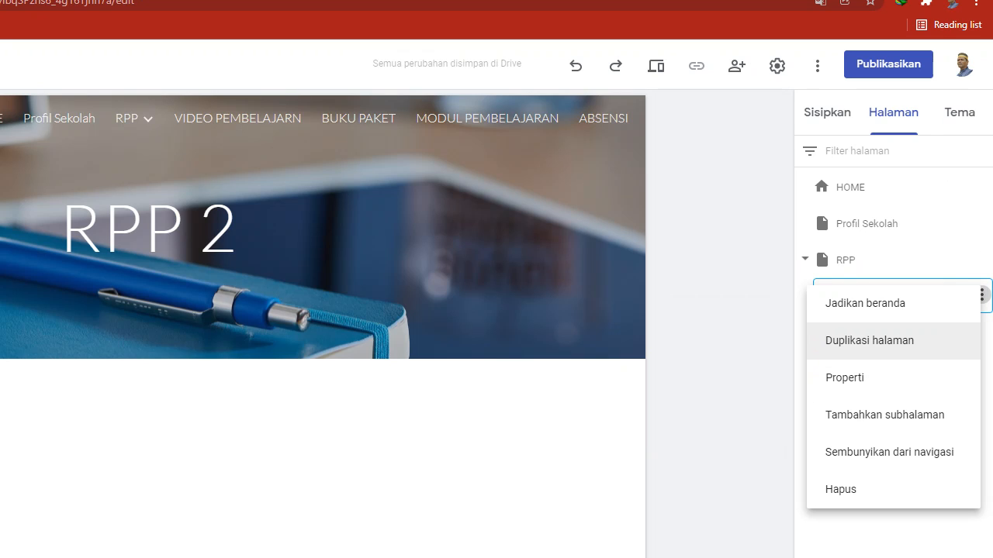
pyautogui.click(884, 415)
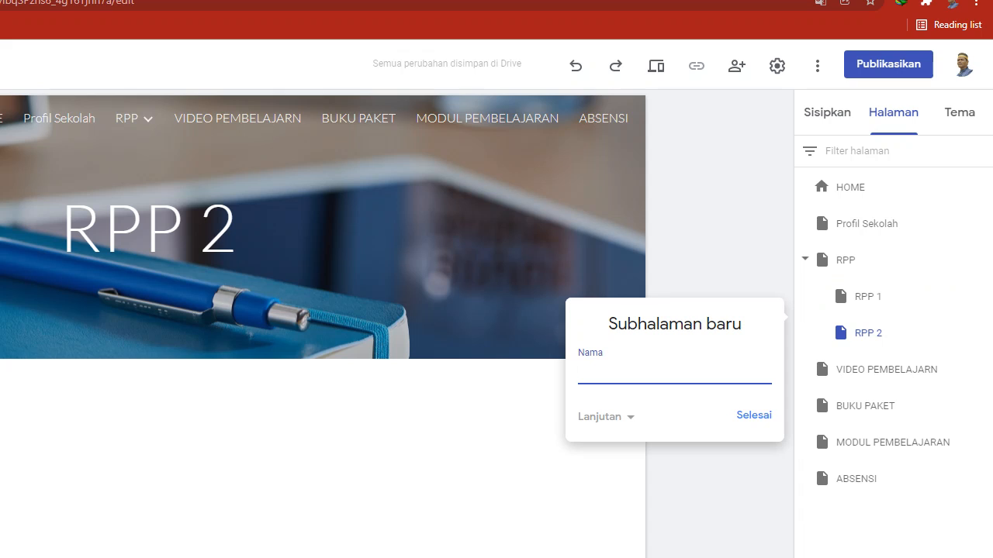
pyautogui.write('KOMPETENSI DASAR')
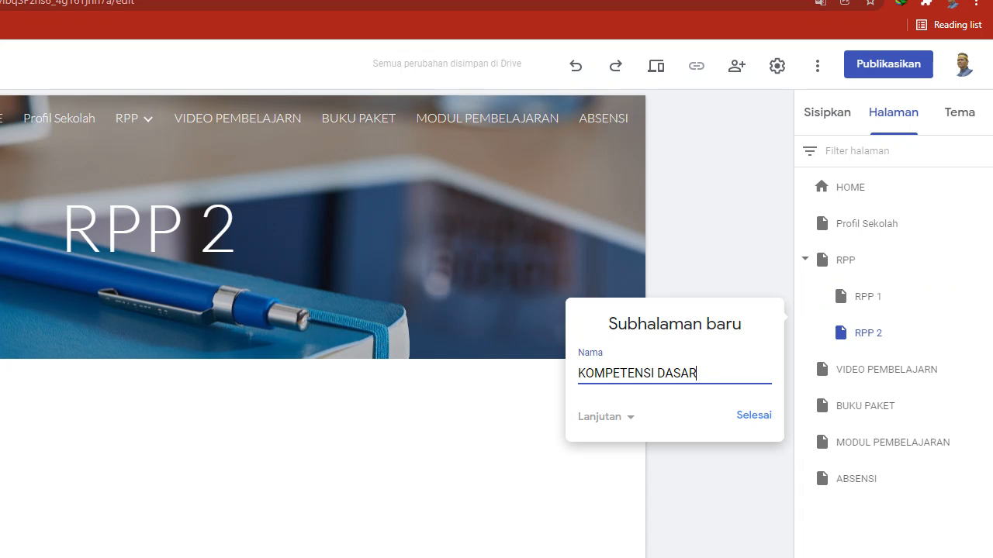
pyautogui.press('Return')
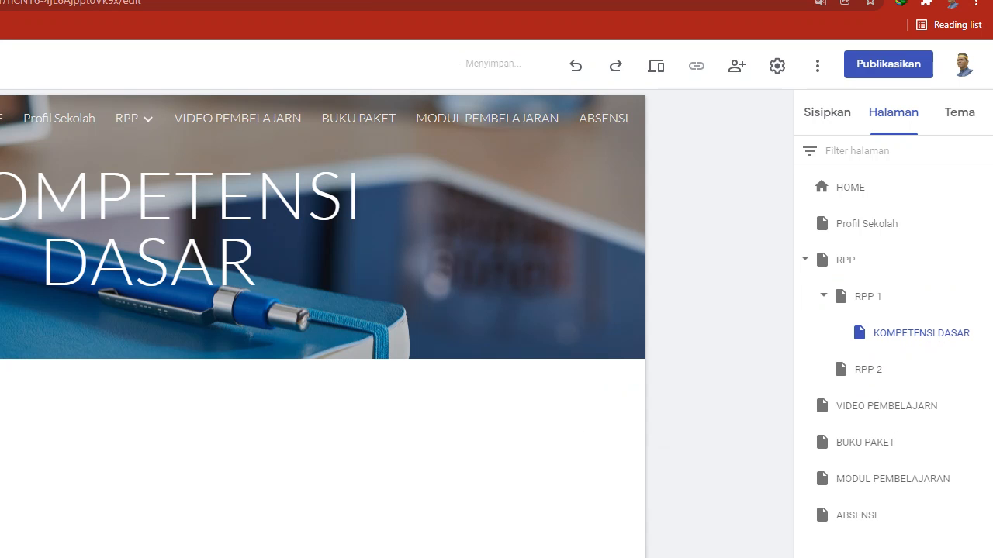
# Step: Replace the RPP page's header title with "RENCANA PROSES PEMBELAJARAN"
pyautogui.moveTo(133, 118)
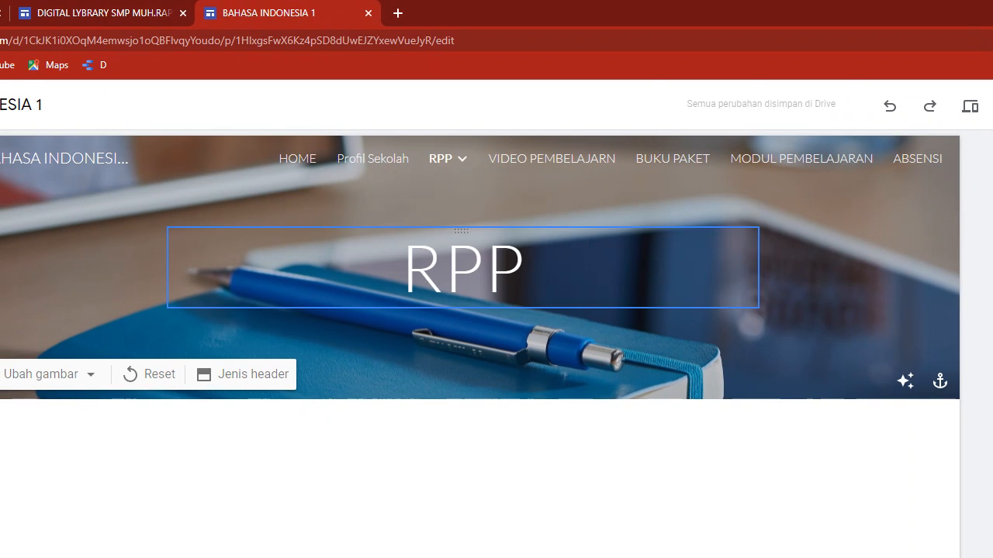
pyautogui.click(445, 268)
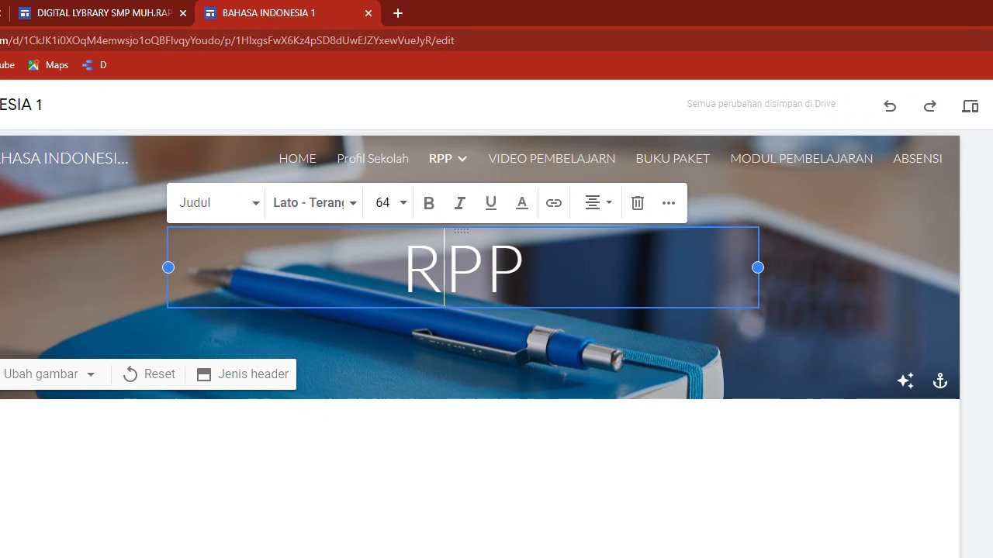
pyautogui.moveTo(400, 268); pyautogui.dragTo(528, 268)
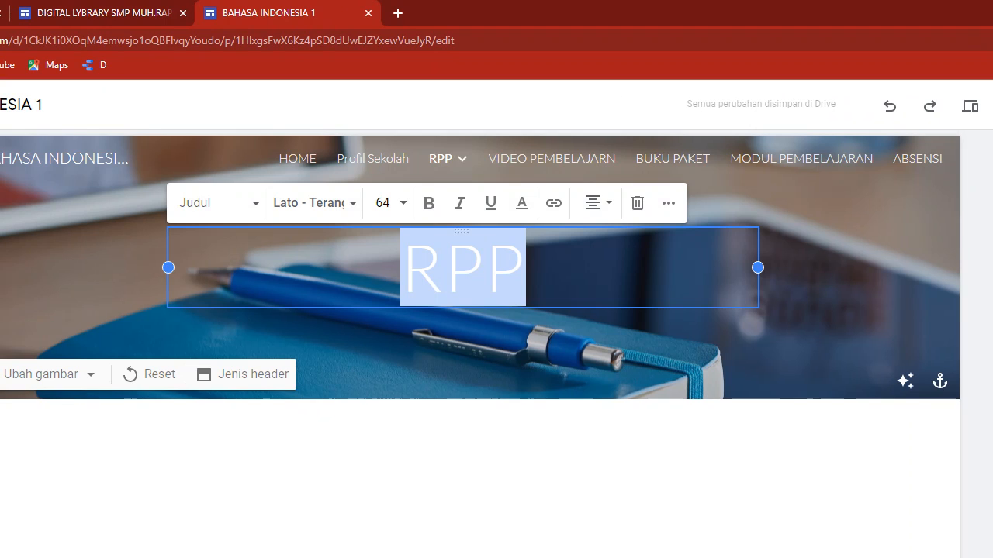
pyautogui.write('RENCANA')
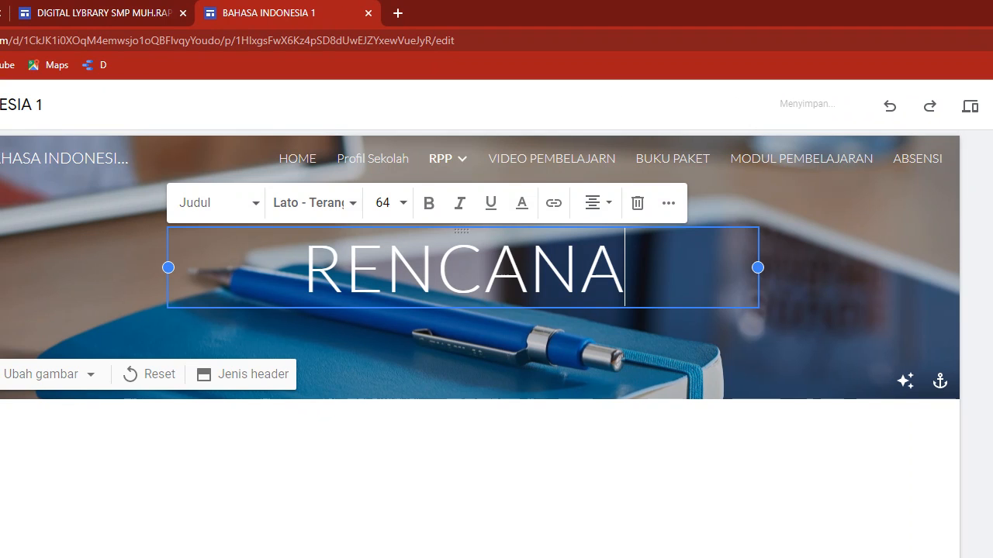
pyautogui.write(' PROSE')
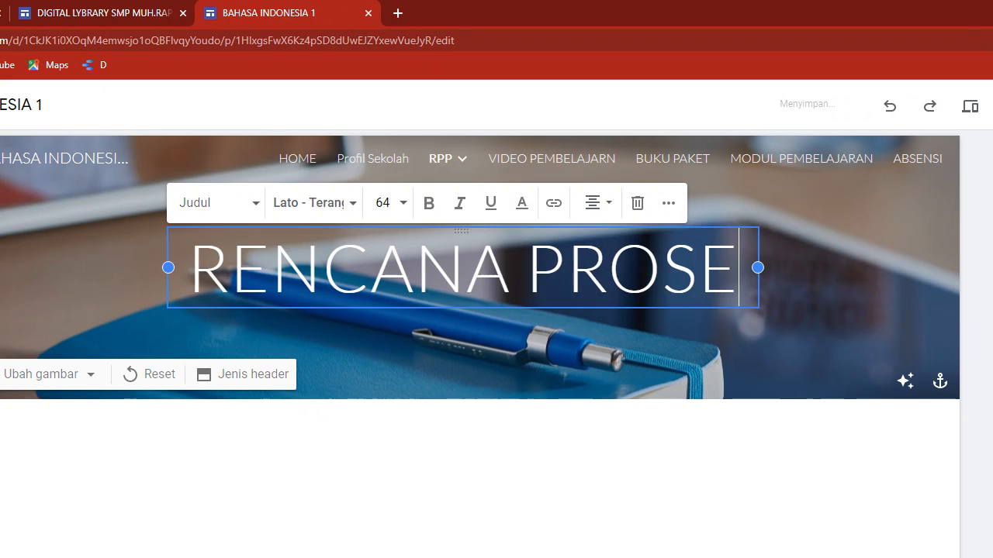
pyautogui.write('S PE')
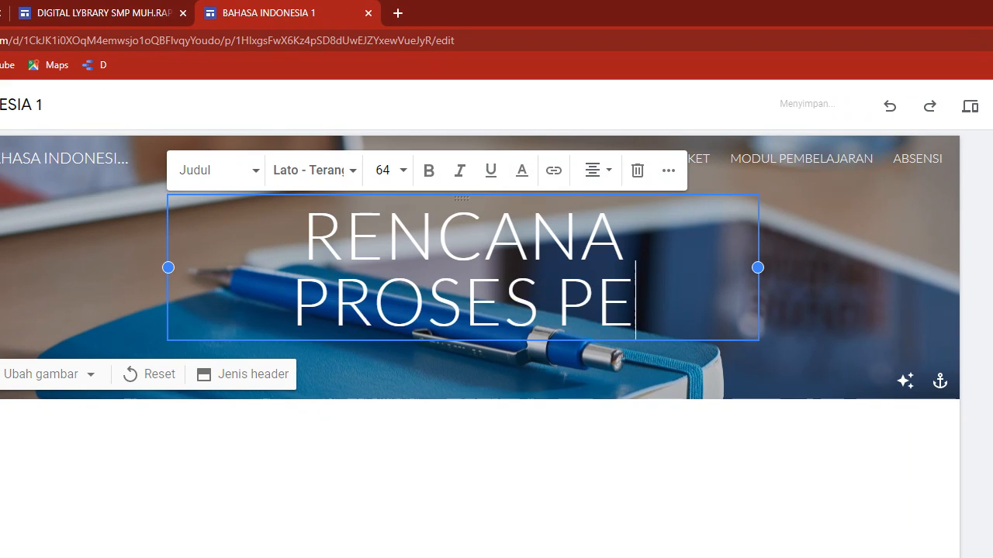
pyautogui.write('MBELAJARAN')
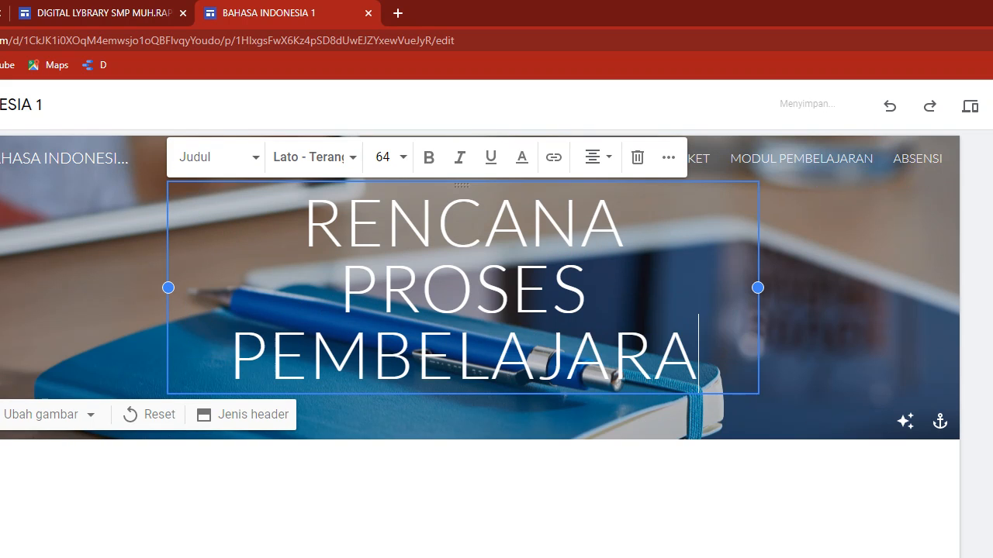
# Step: Format the whole RPP page header title with the smaller Judul heading style, bold, in the Impact font
pyautogui.hotkey('shift', 'Up')
pyautogui.hotkey('shift', 'Up')
pyautogui.hotkey('shift', 'Up')
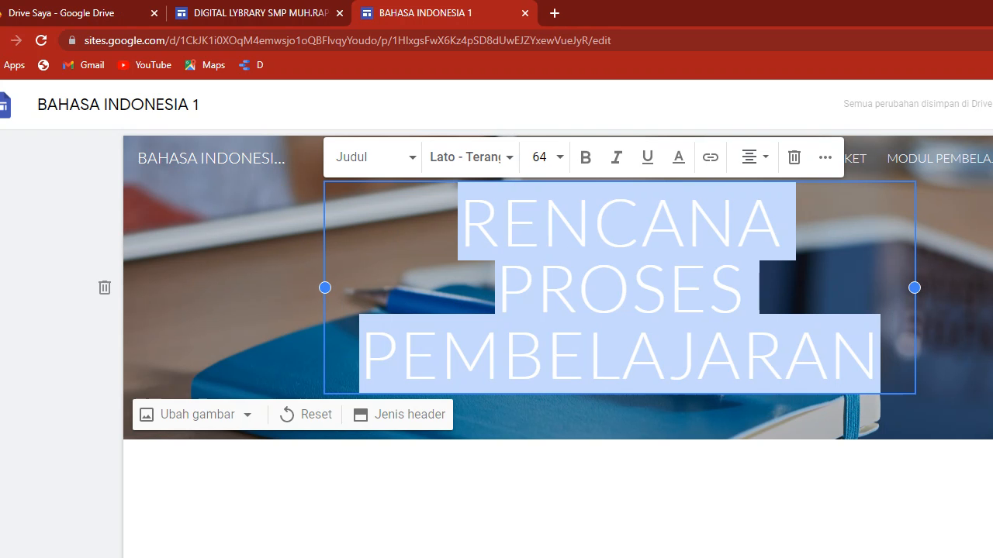
pyautogui.click(217, 164)
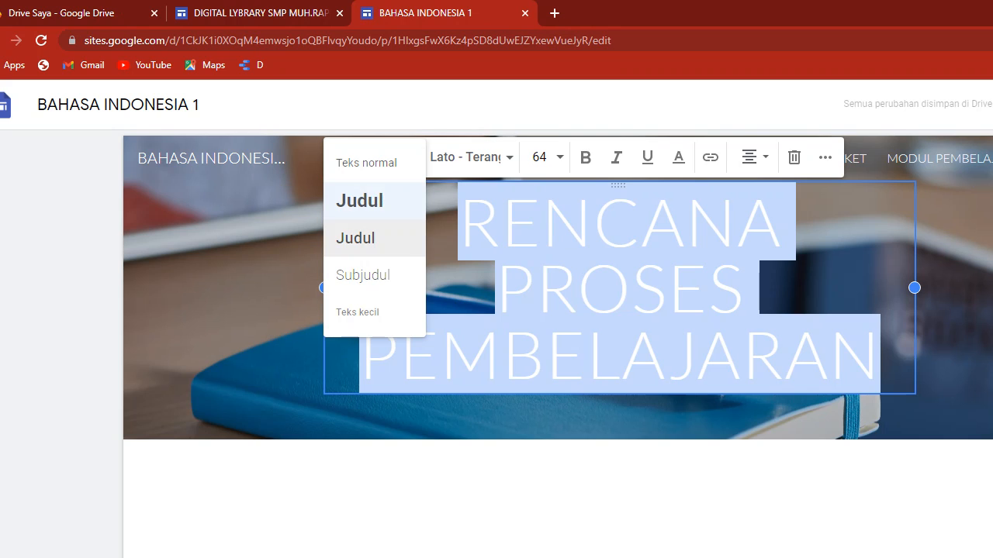
pyautogui.click(356, 238)
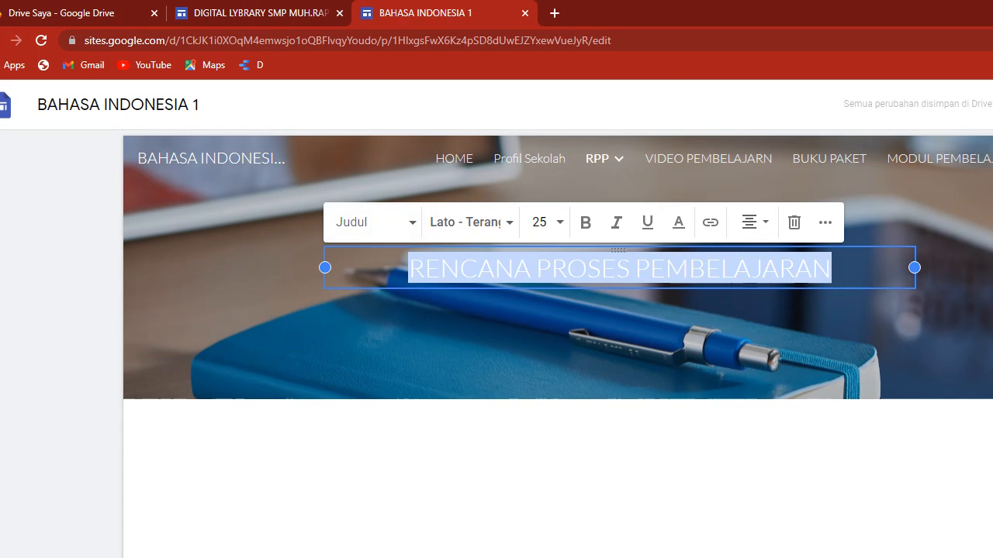
pyautogui.click(585, 222)
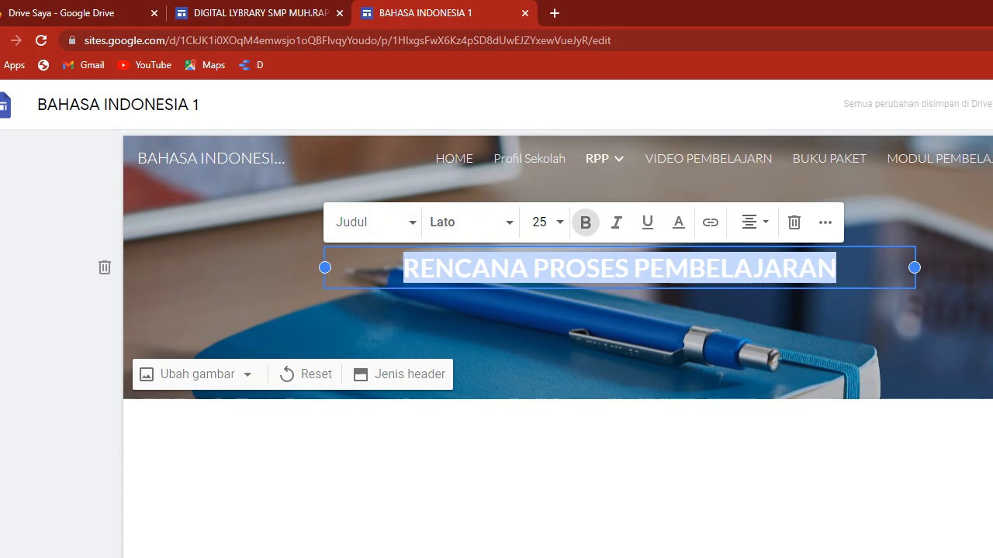
pyautogui.click(470, 223)
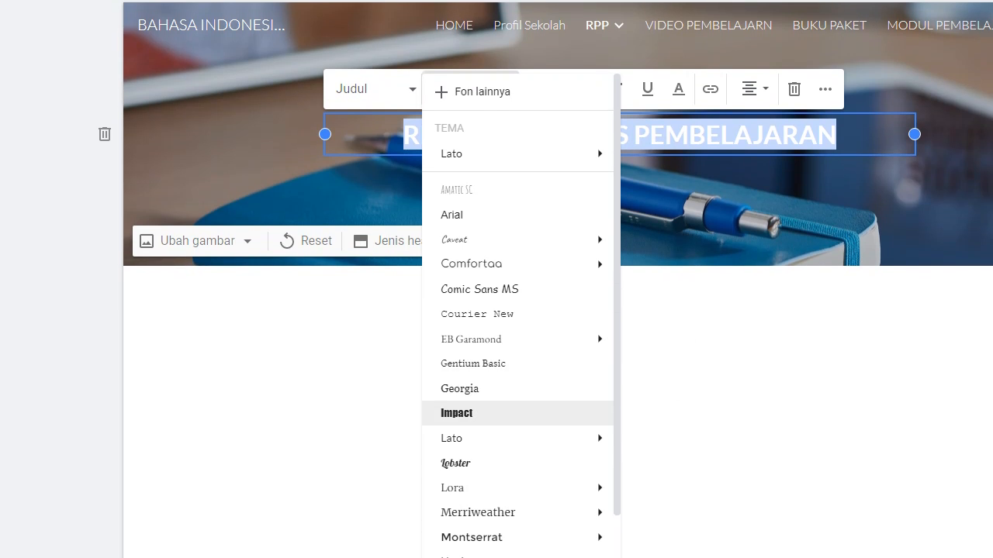
pyautogui.click(465, 413)
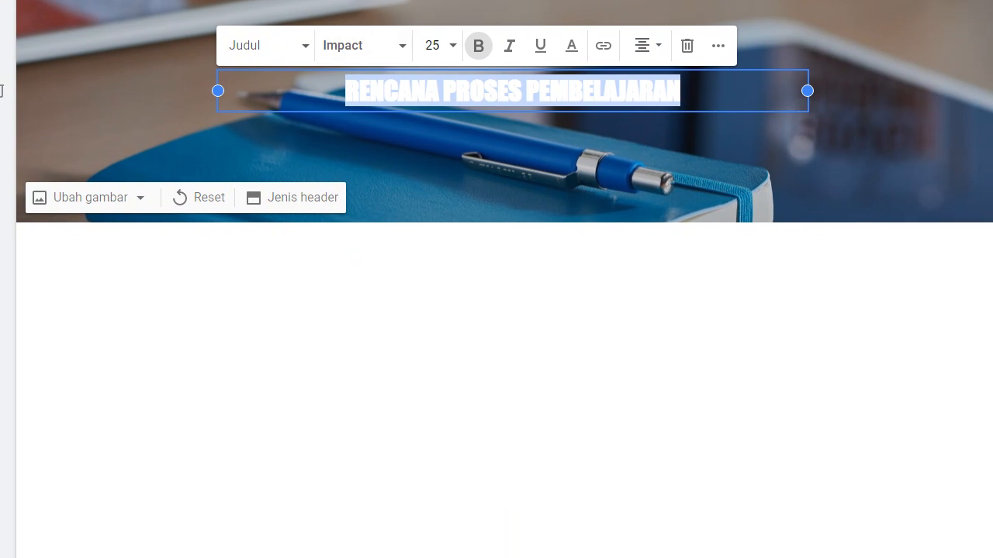
pyautogui.press('Escape')
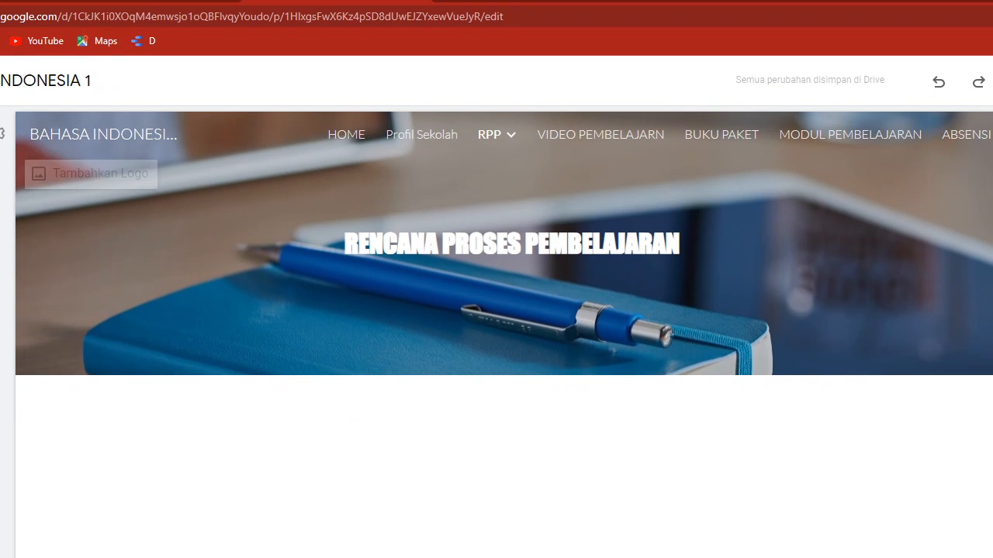
# Step: Open the Profil Sekolah page for editing and show the content elements and layouts available for insertion
pyautogui.click(420, 137)
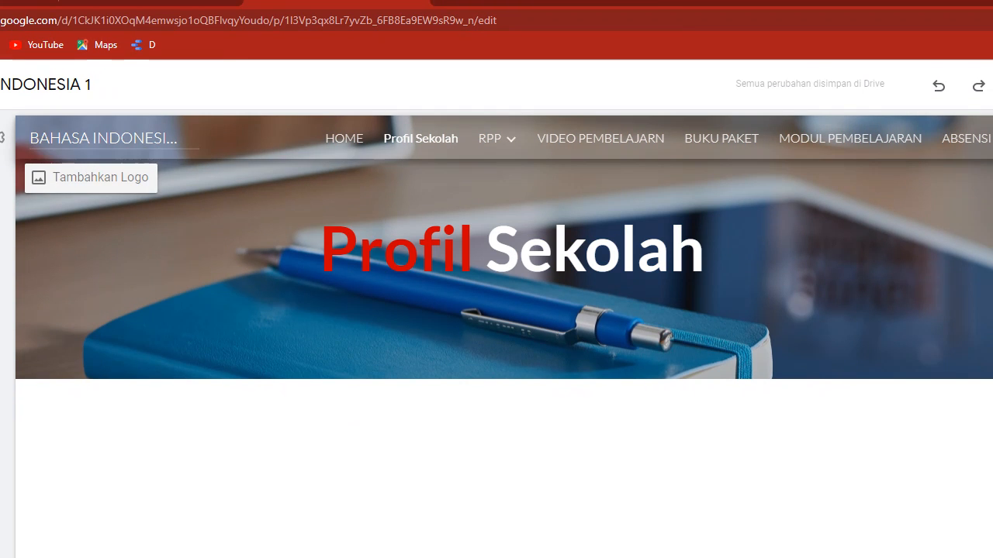
pyautogui.moveTo(497, 139)
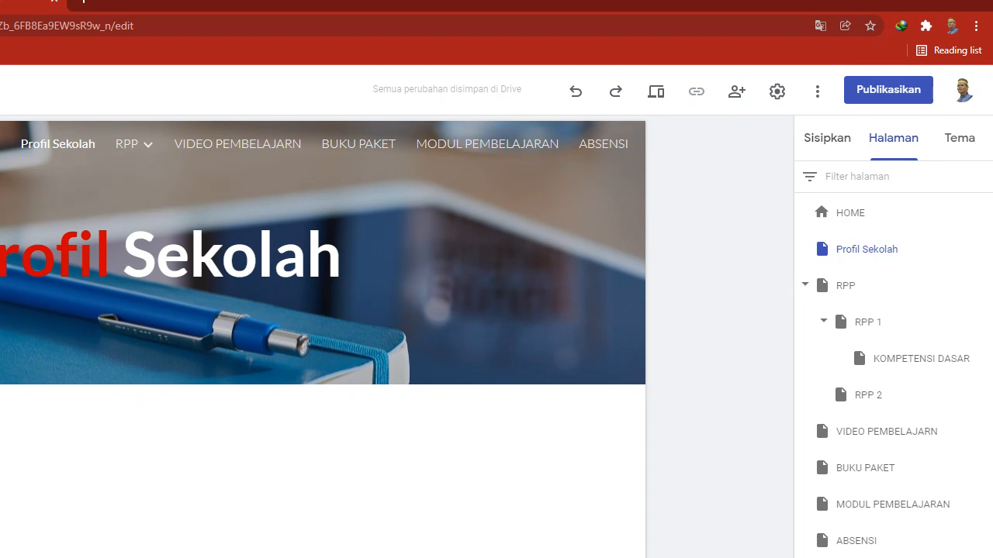
pyautogui.click(827, 138)
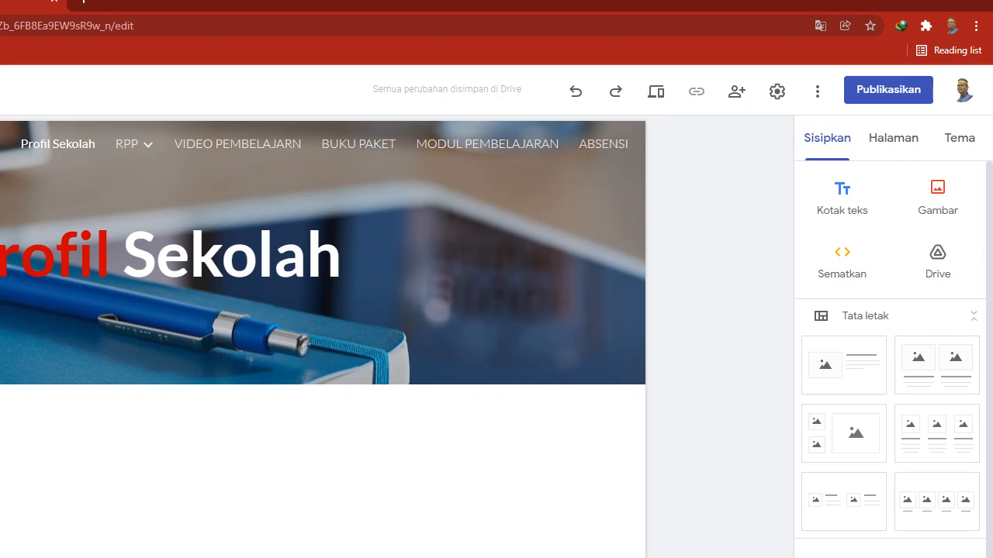